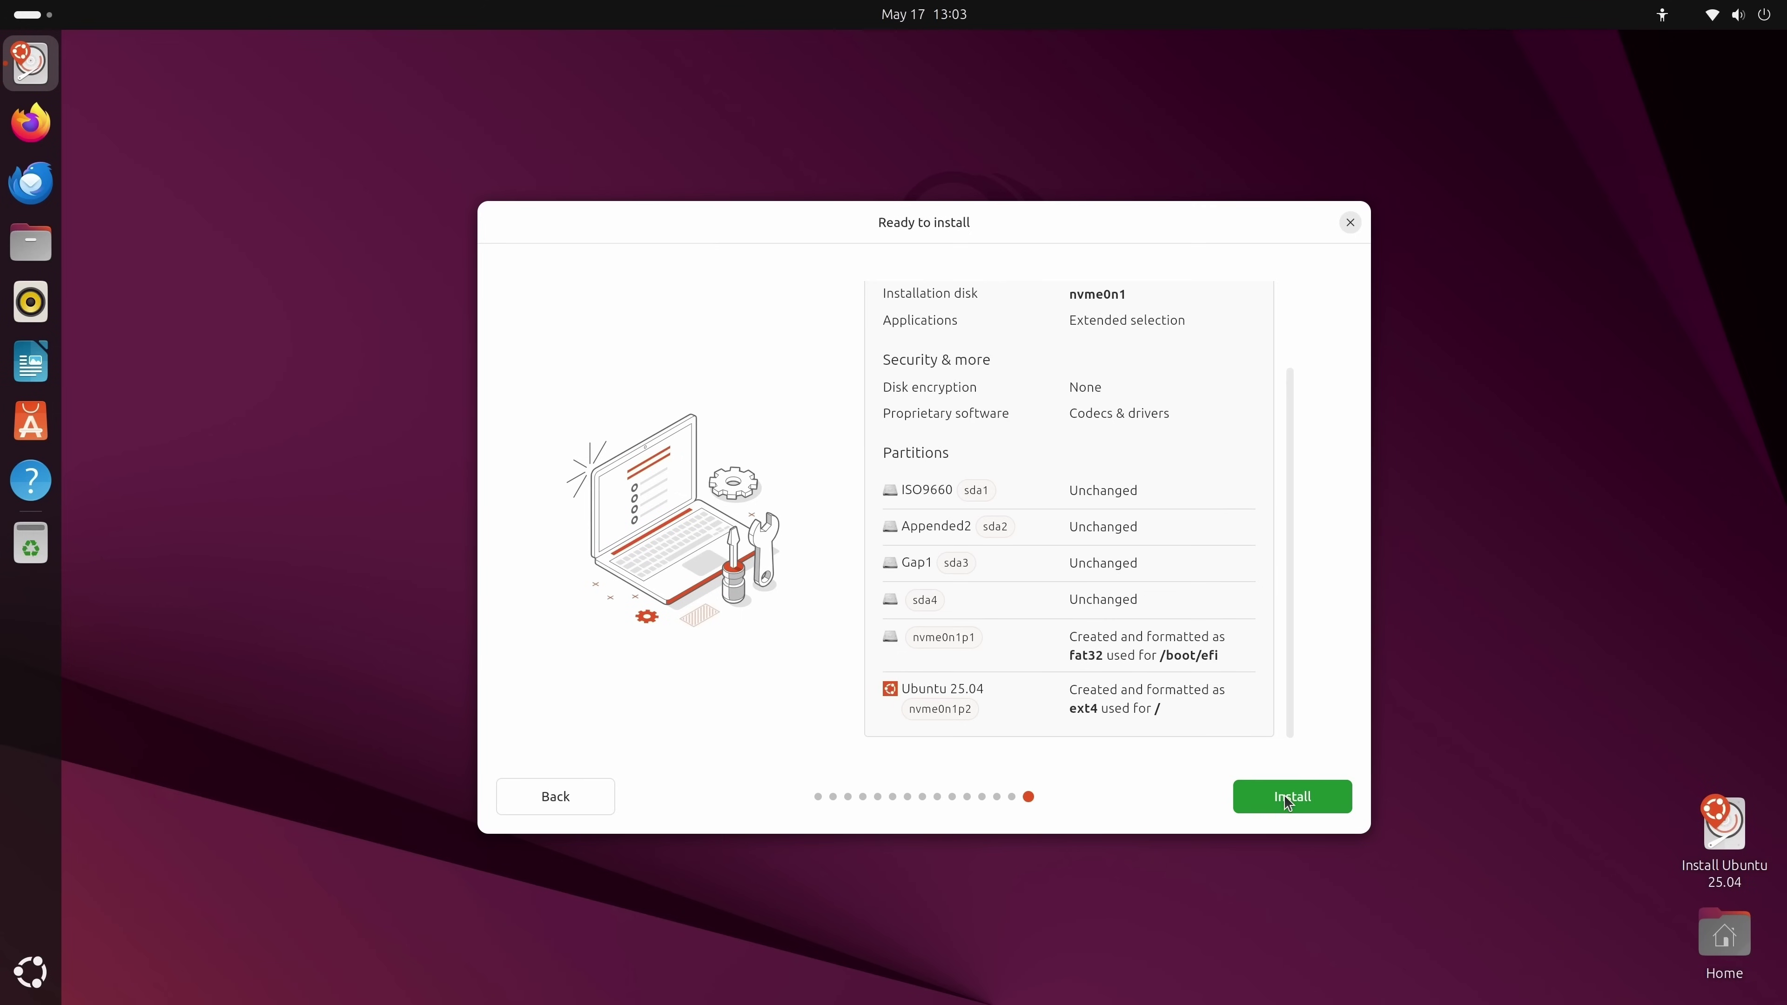
Begin installing Ubuntu 25.04 onto nvme0n1 from the Ready to install summary.
left_click(1285, 795)
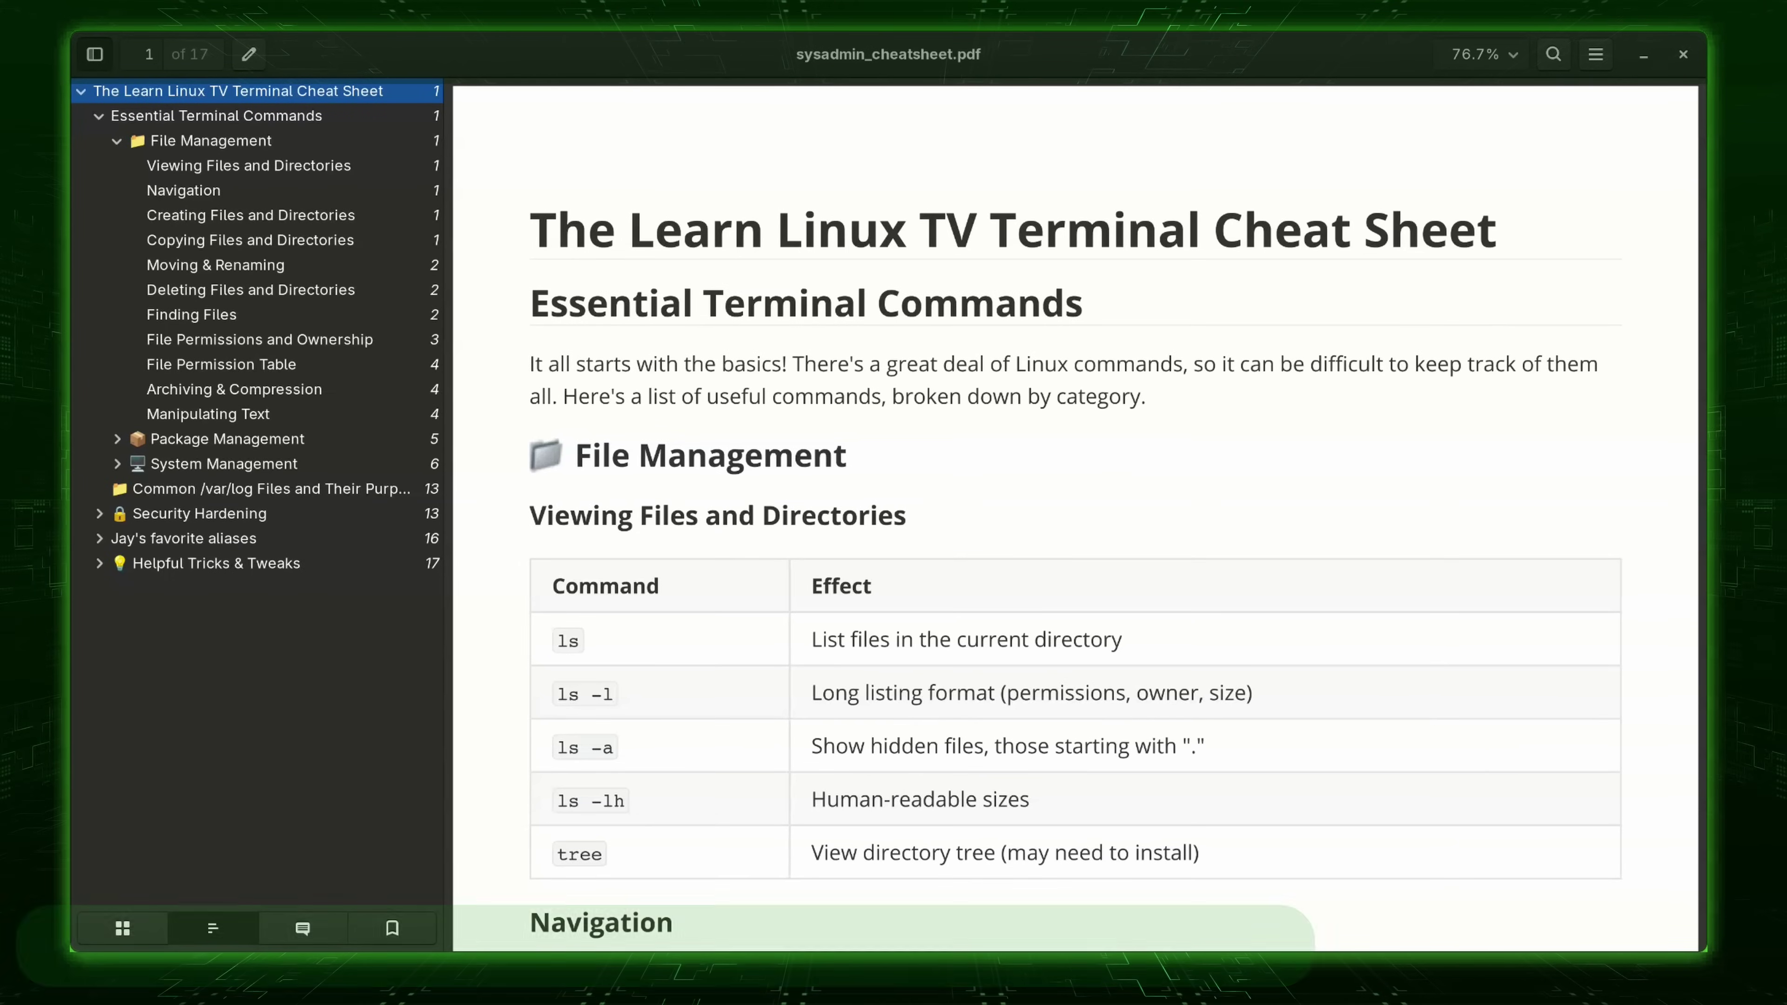
Scroll the sysadmin_cheatsheet.pdf from file management commands down to Resource Monitoring on page 7.
scroll(1076, 517, "down", 5)
scroll(1076, 517, "down", 10)
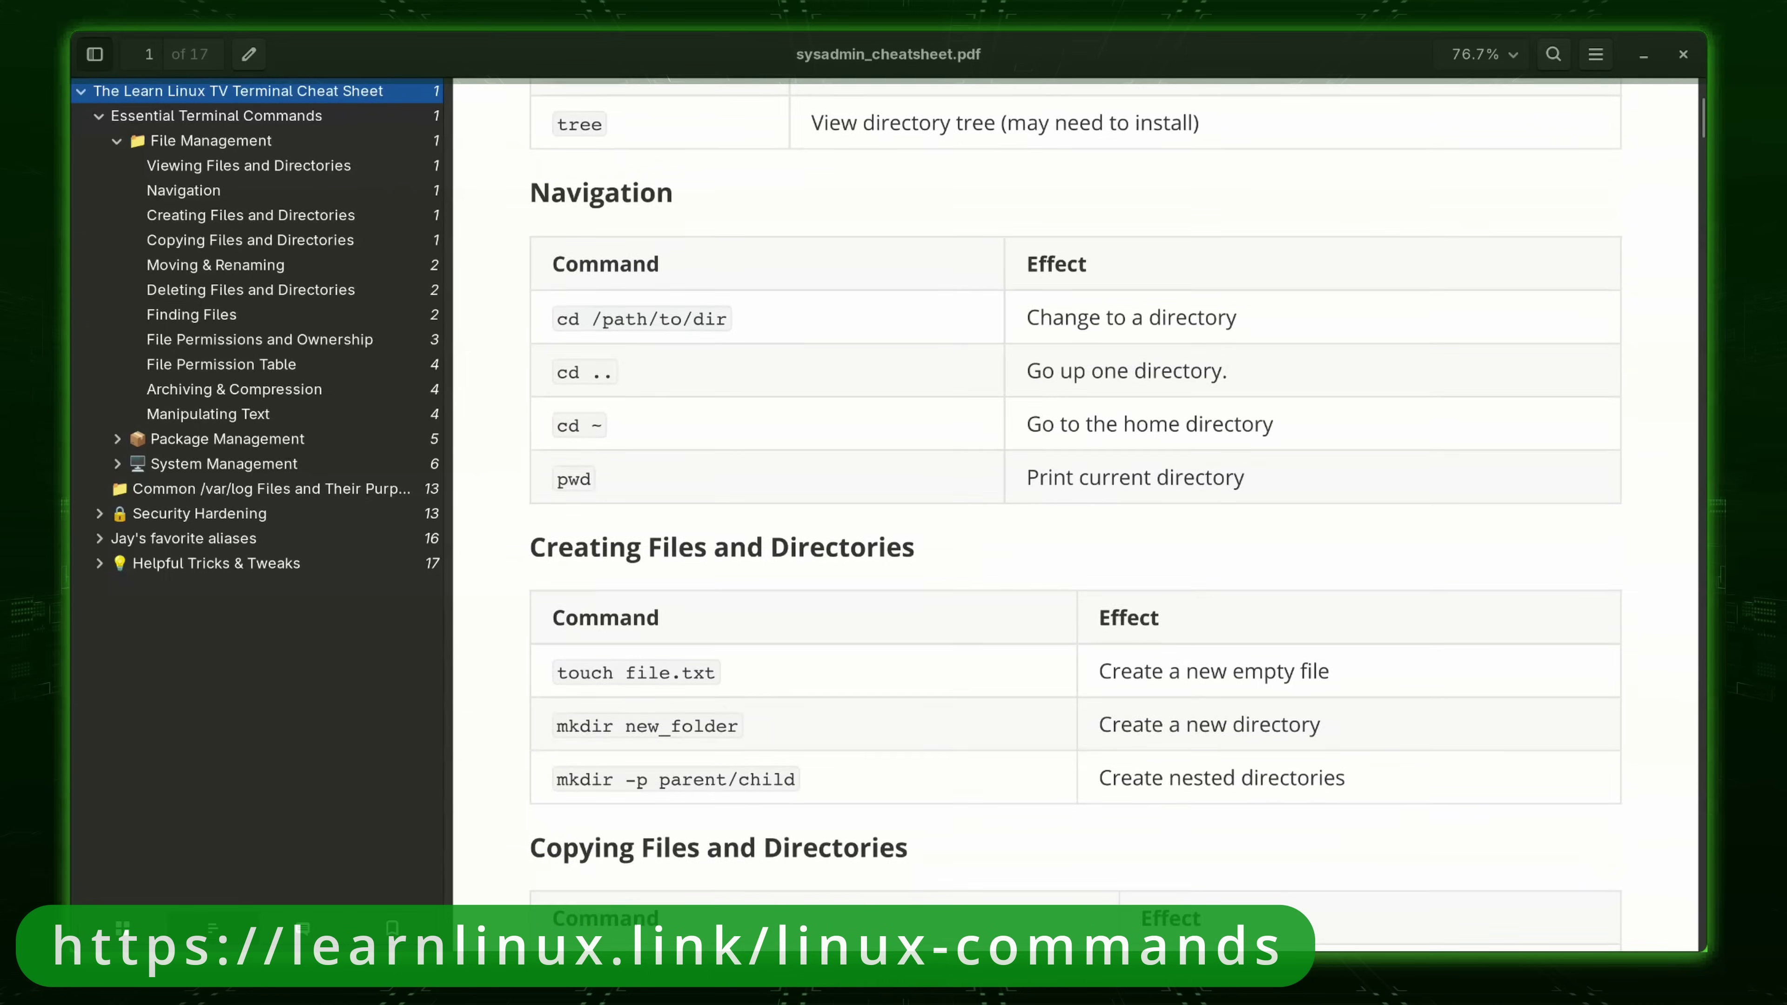
scroll(1075, 518, "down", 7)
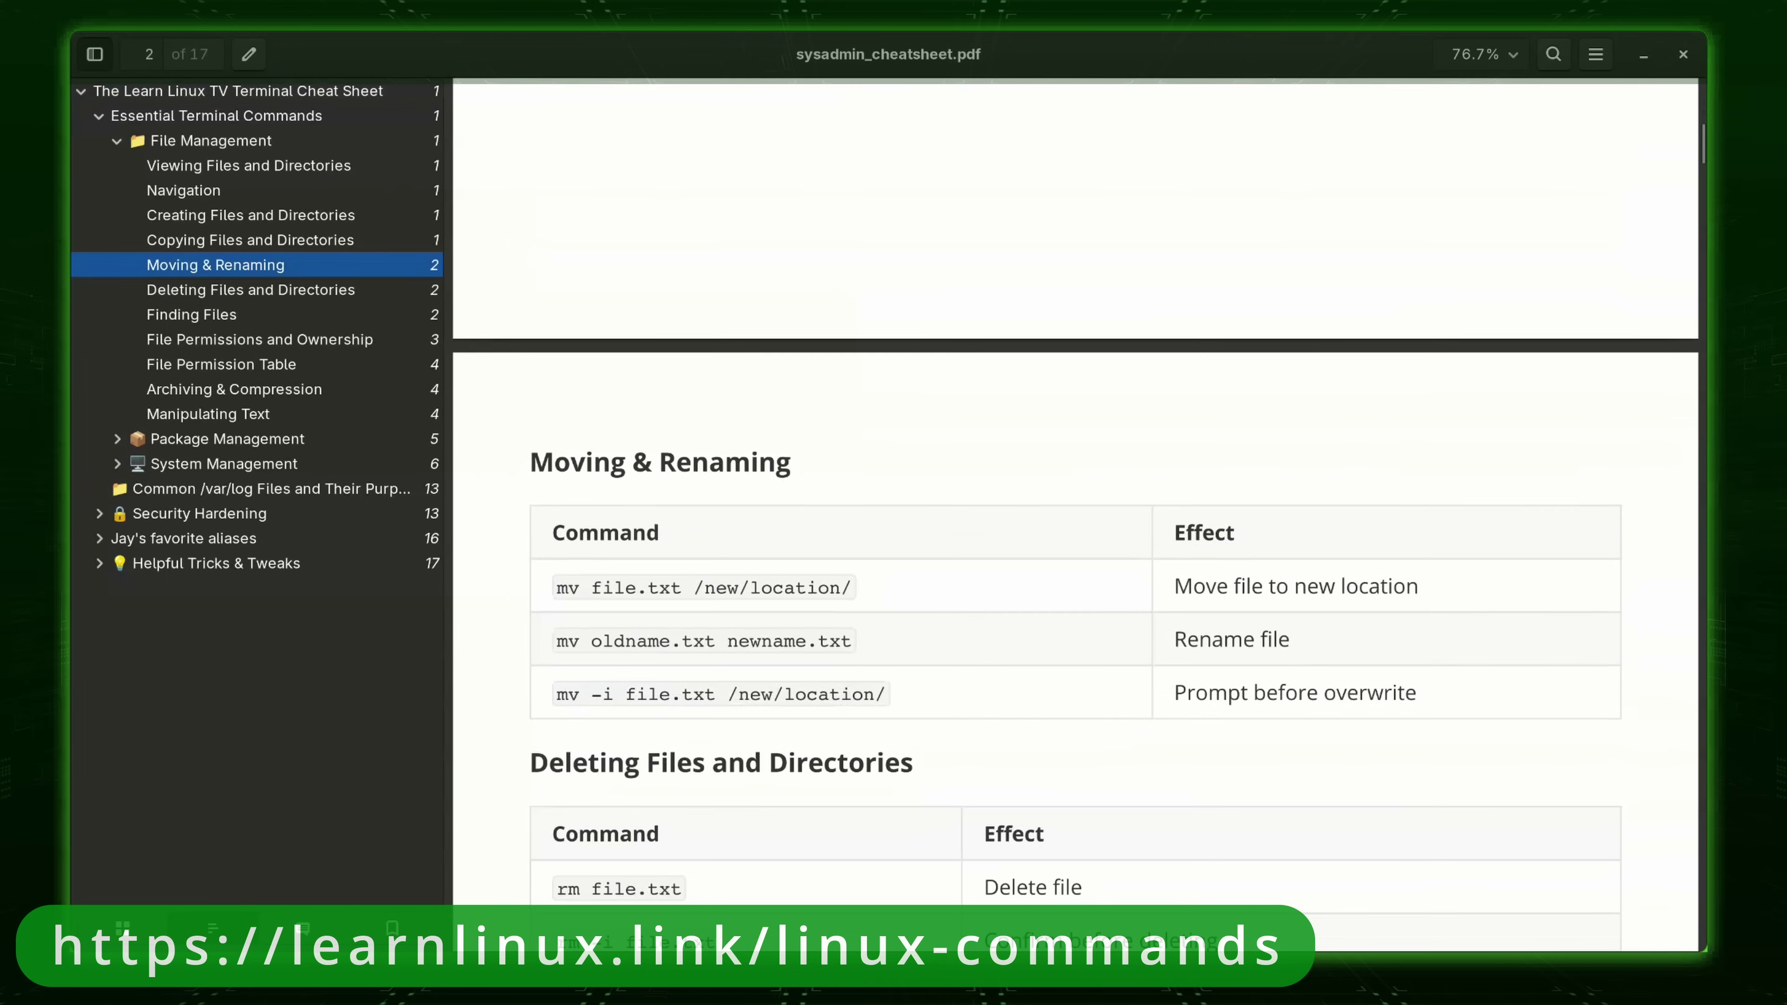
scroll(1075, 517, "down", 1)
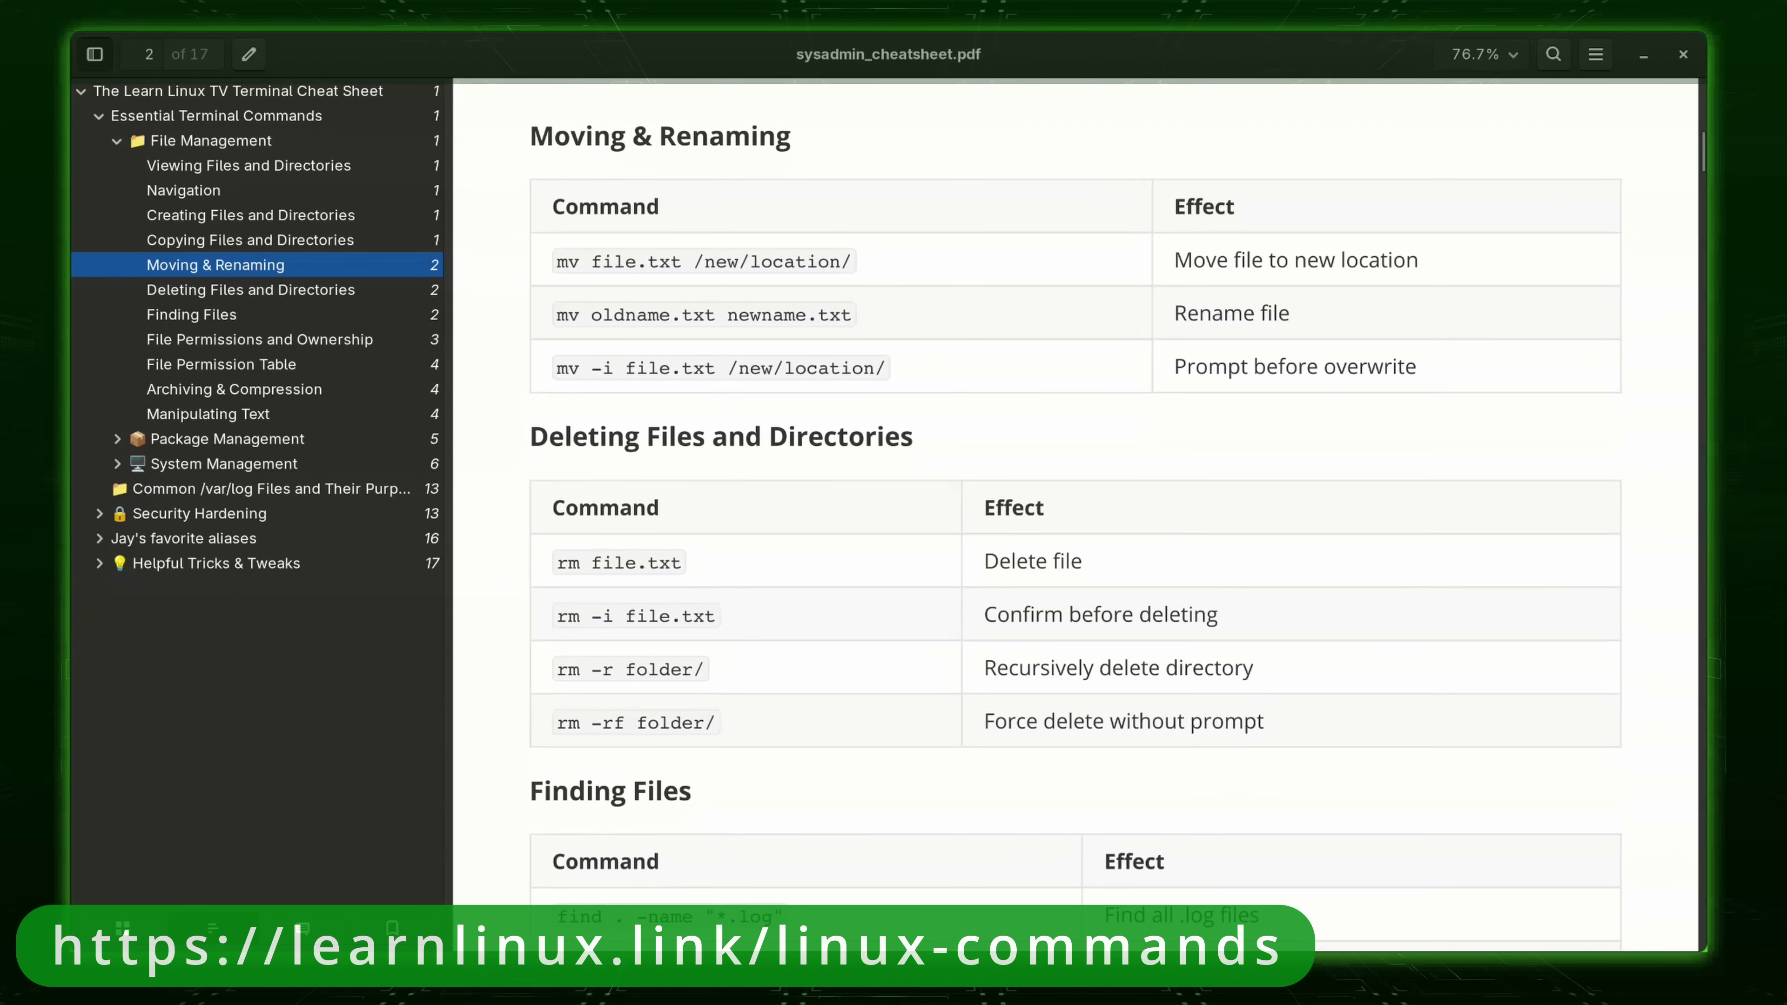
scroll(1075, 518, "down", 20)
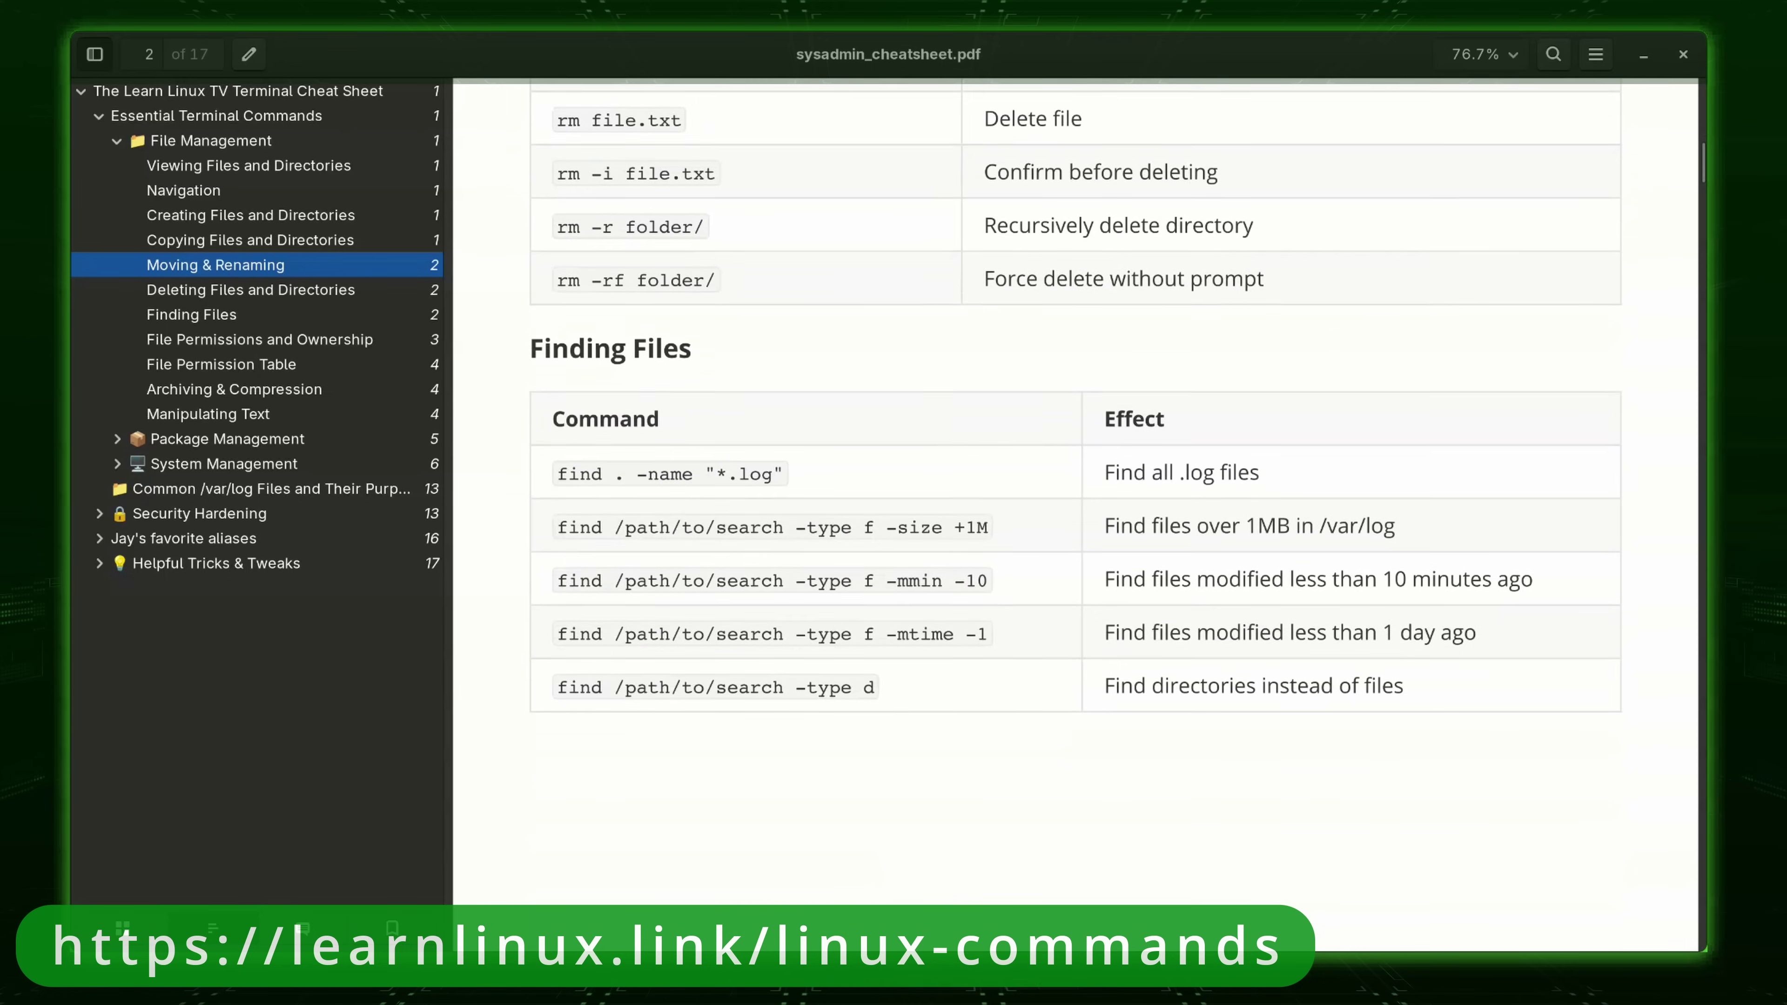
scroll(1075, 518, "down", 6)
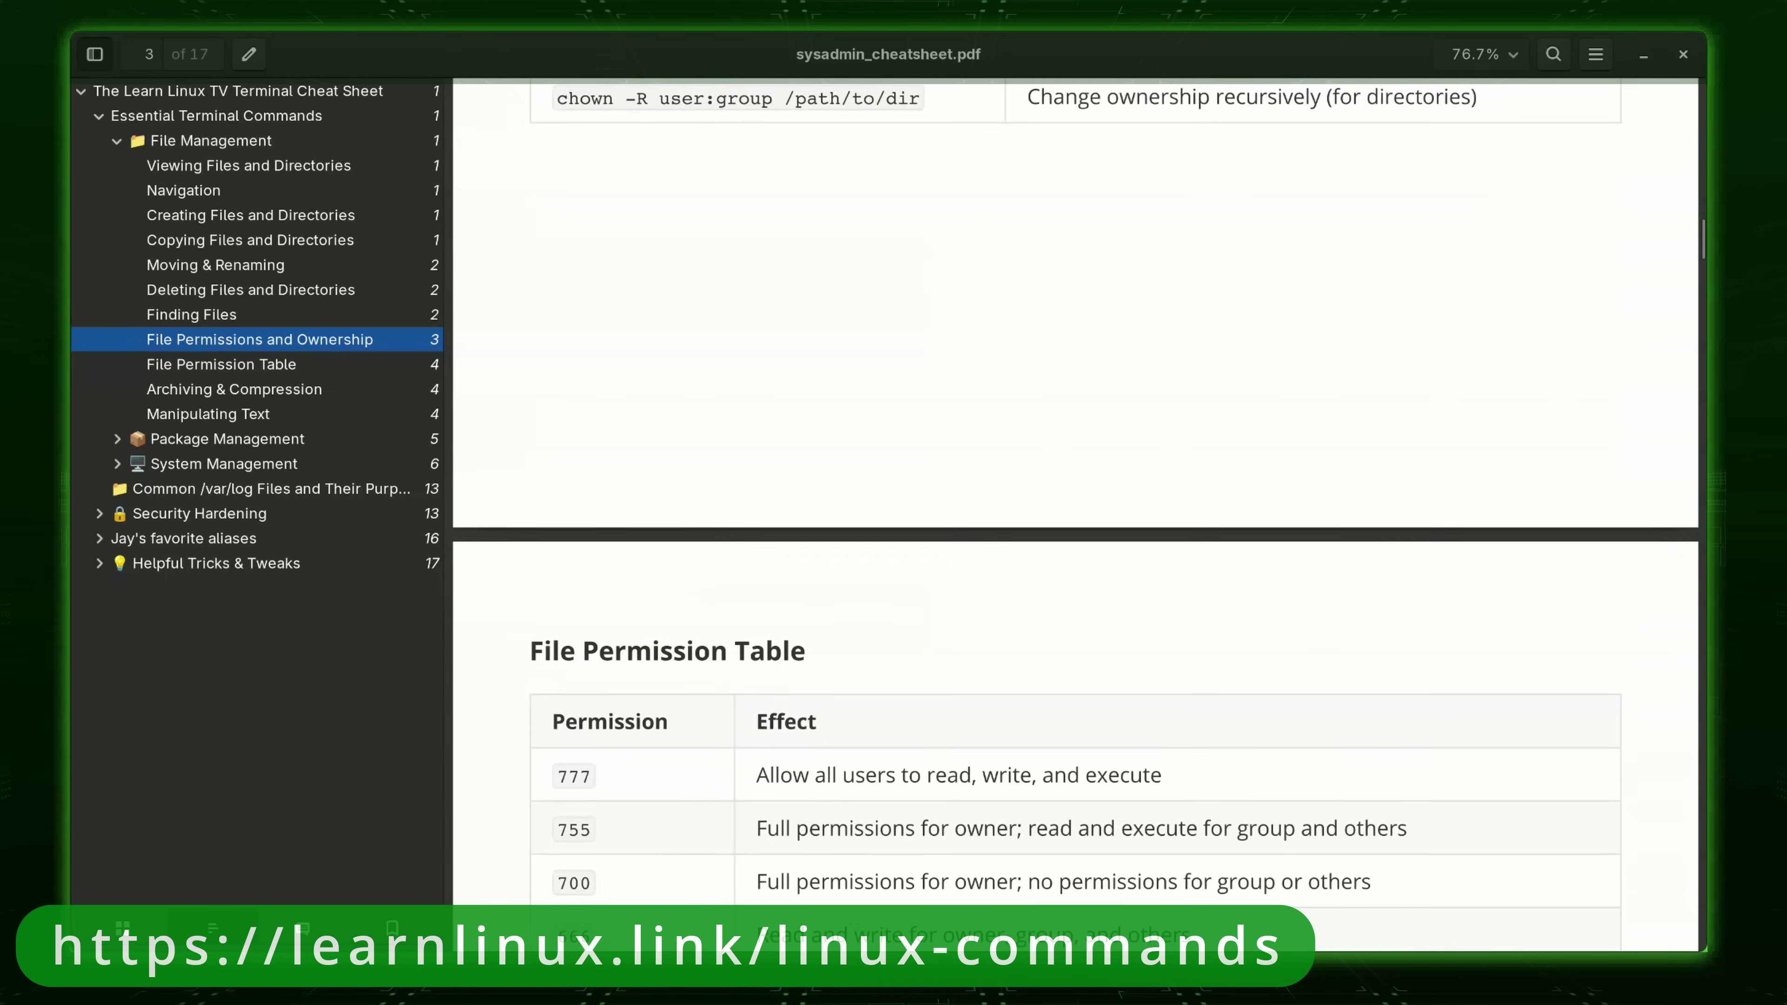
scroll(1075, 518, "down", 4)
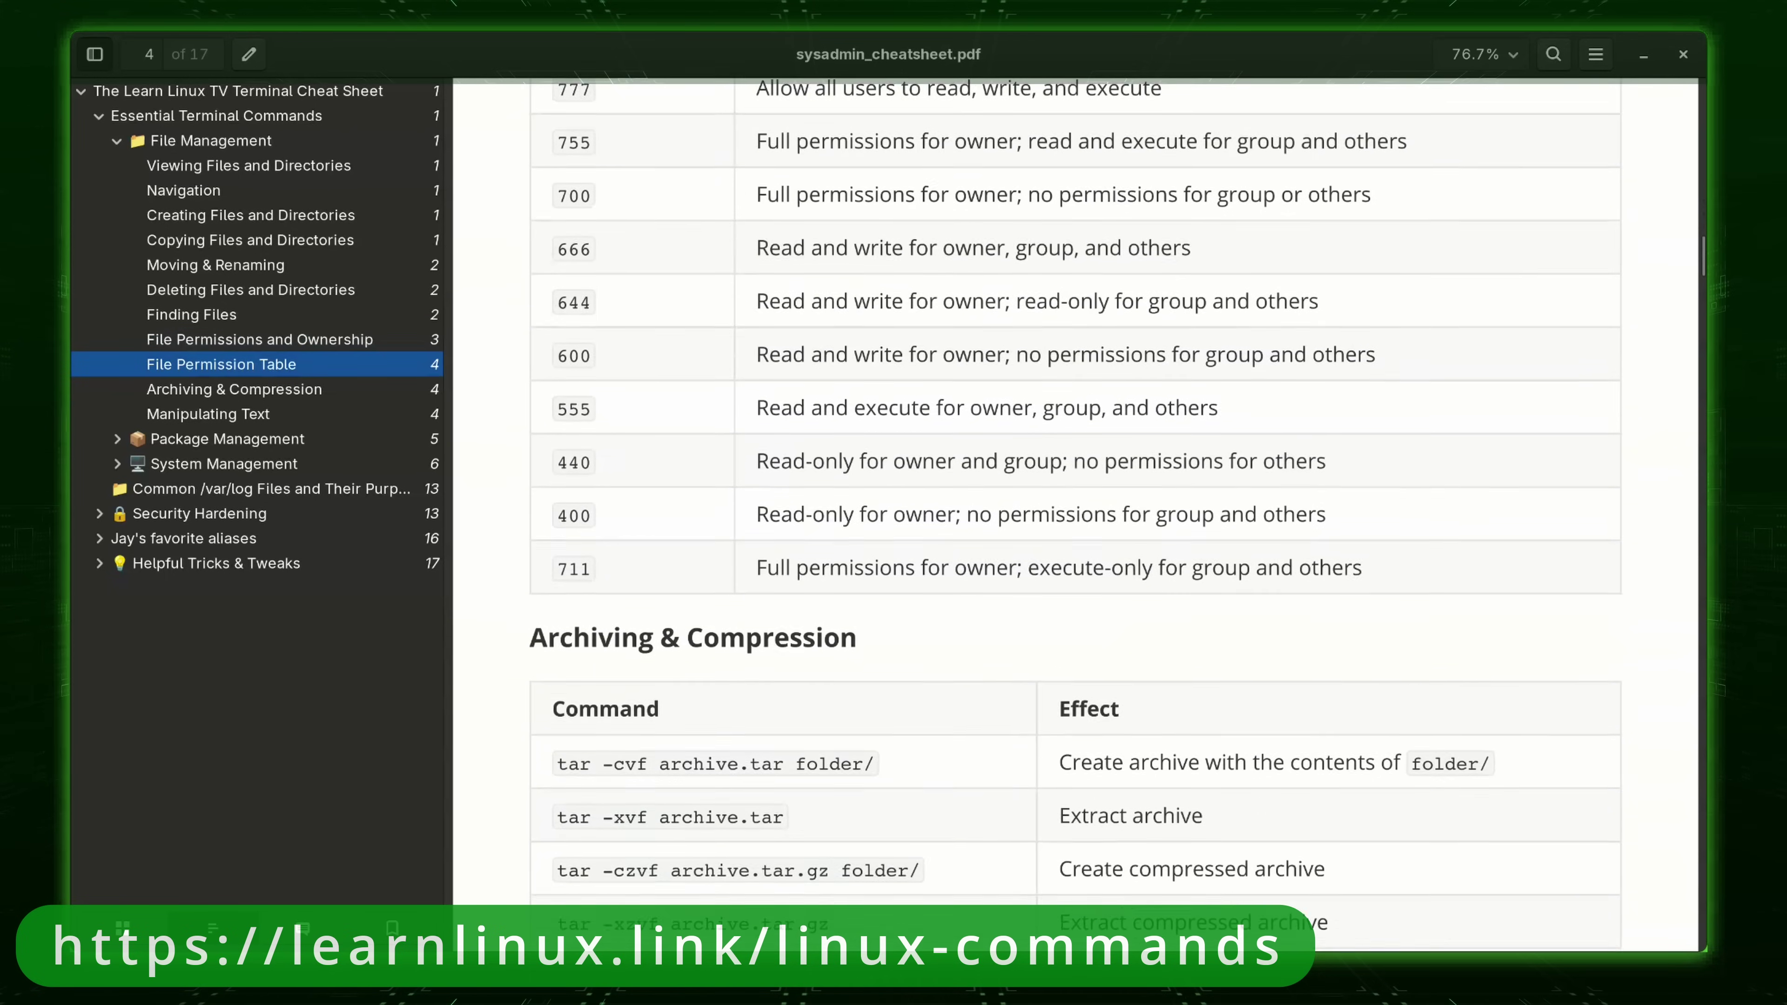
scroll(1075, 518, "down", 15)
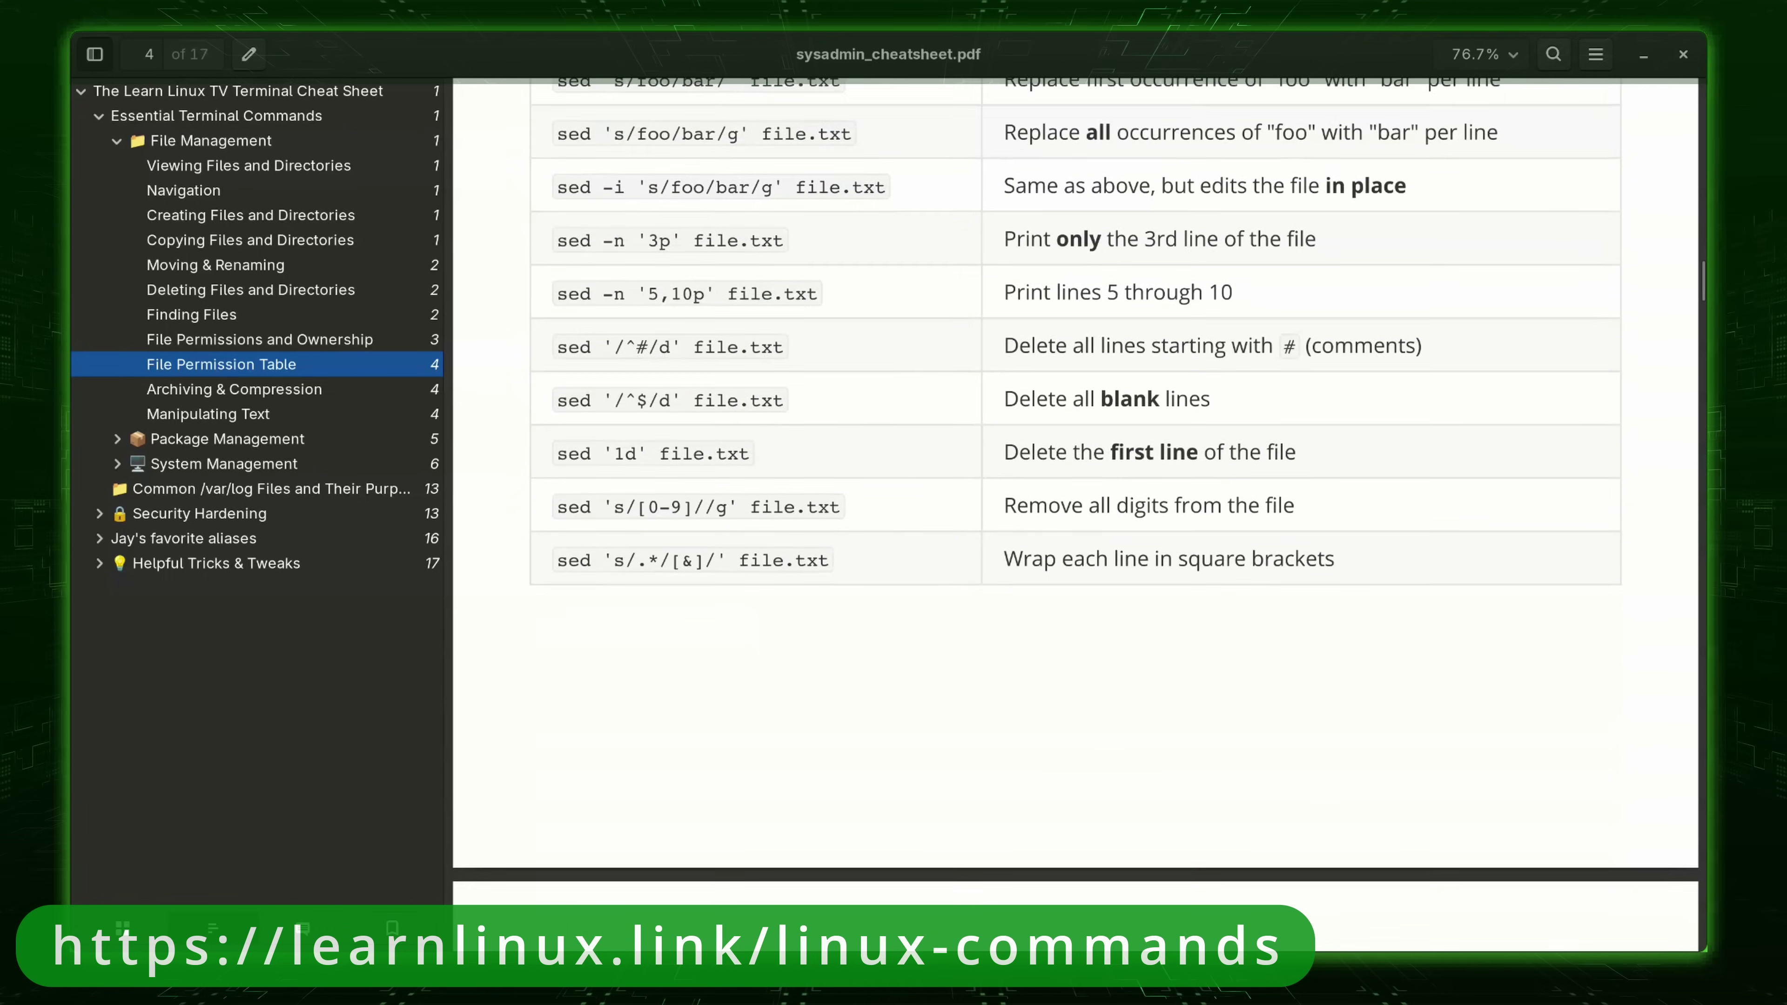
scroll(1075, 518, "down", 4)
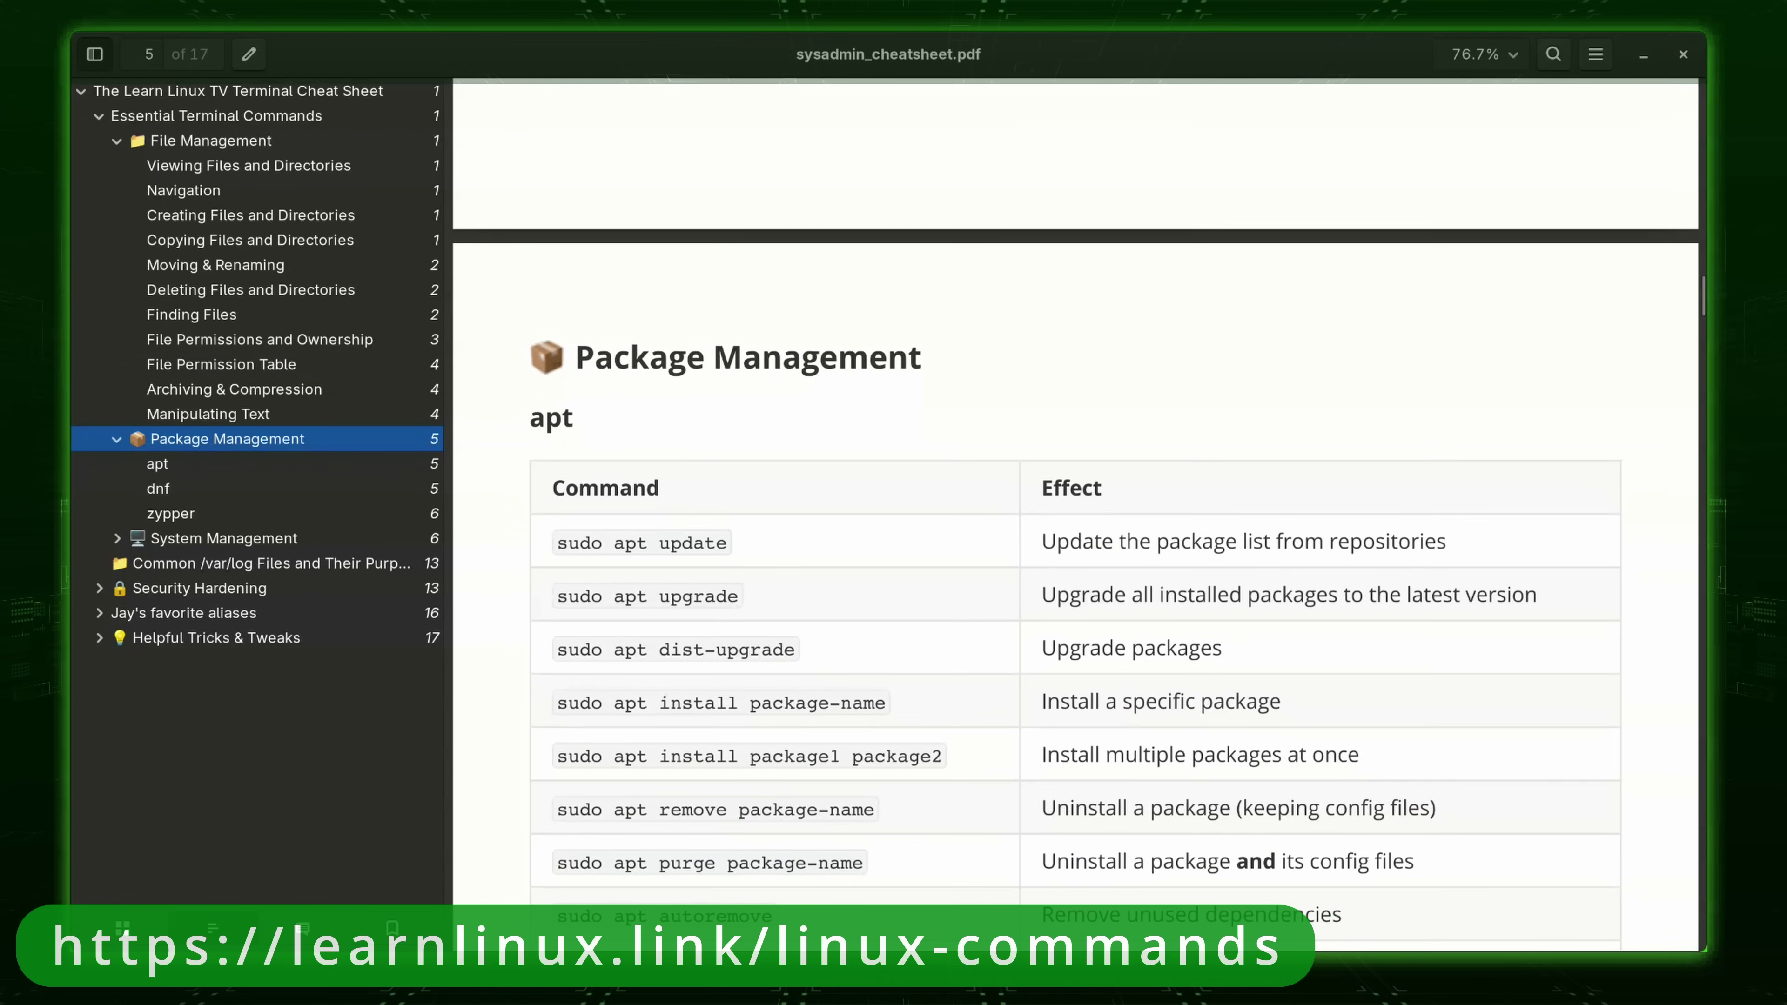
scroll(1075, 518, "down", 2)
scroll(1075, 517, "down", 20)
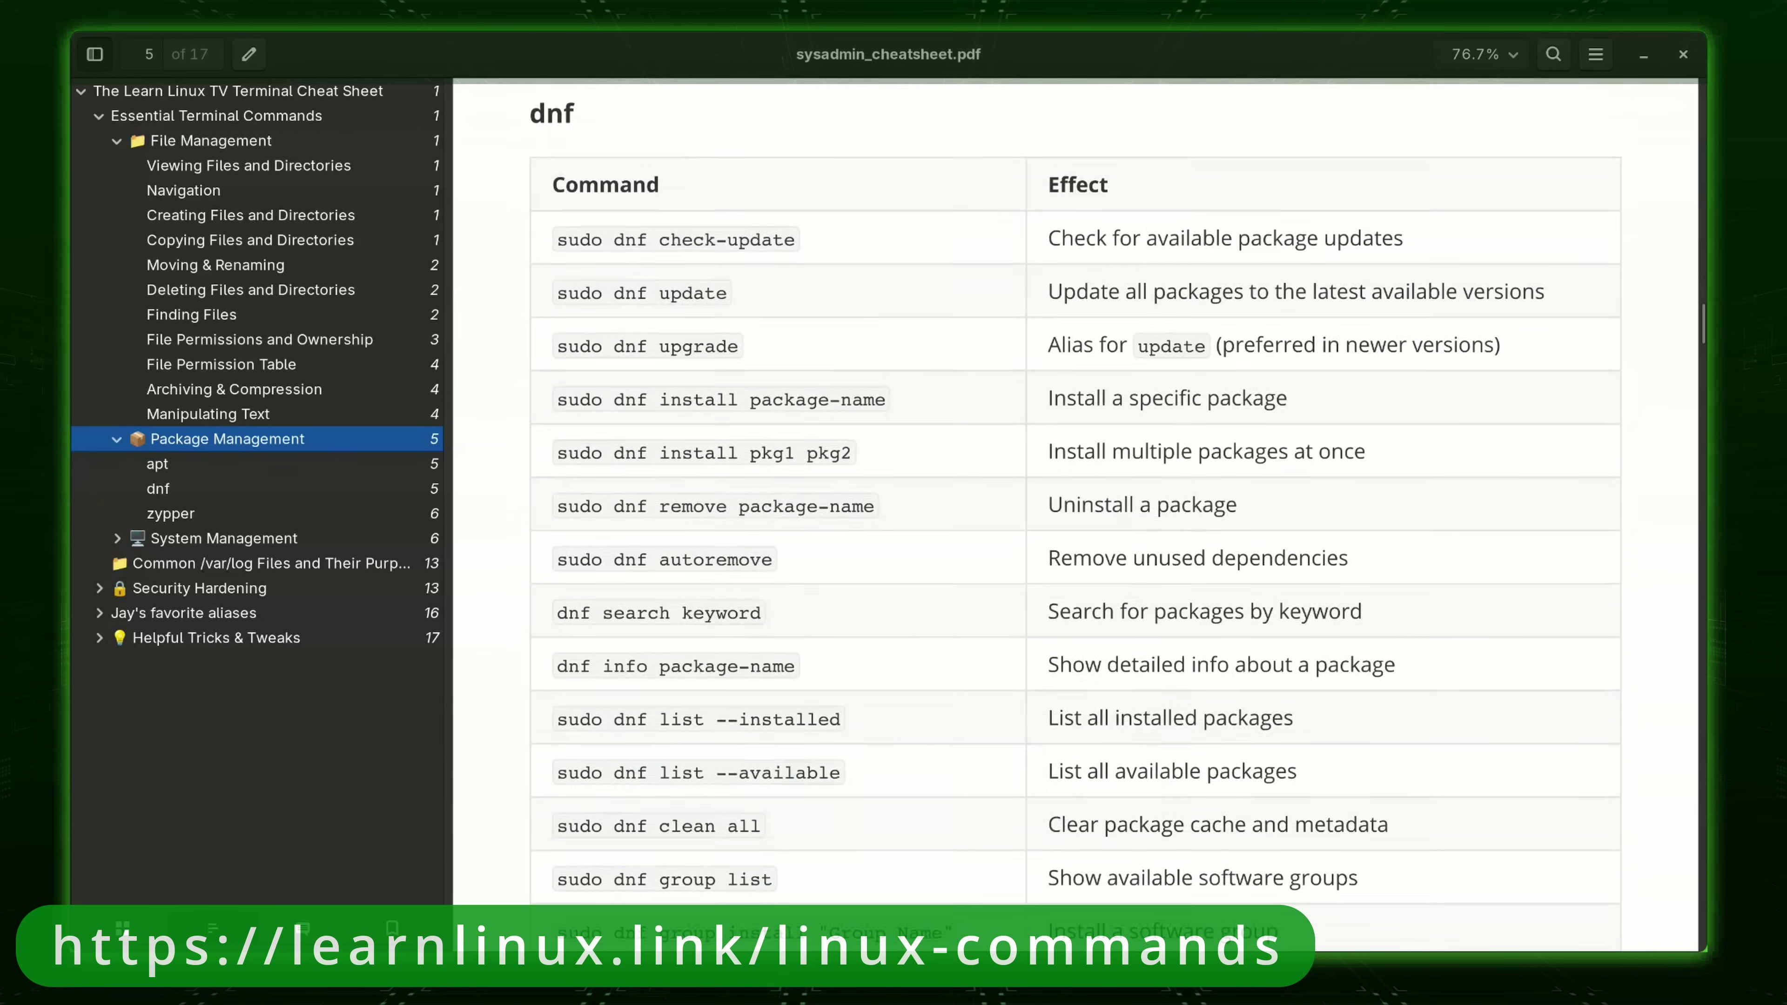
scroll(1075, 518, "down", 16)
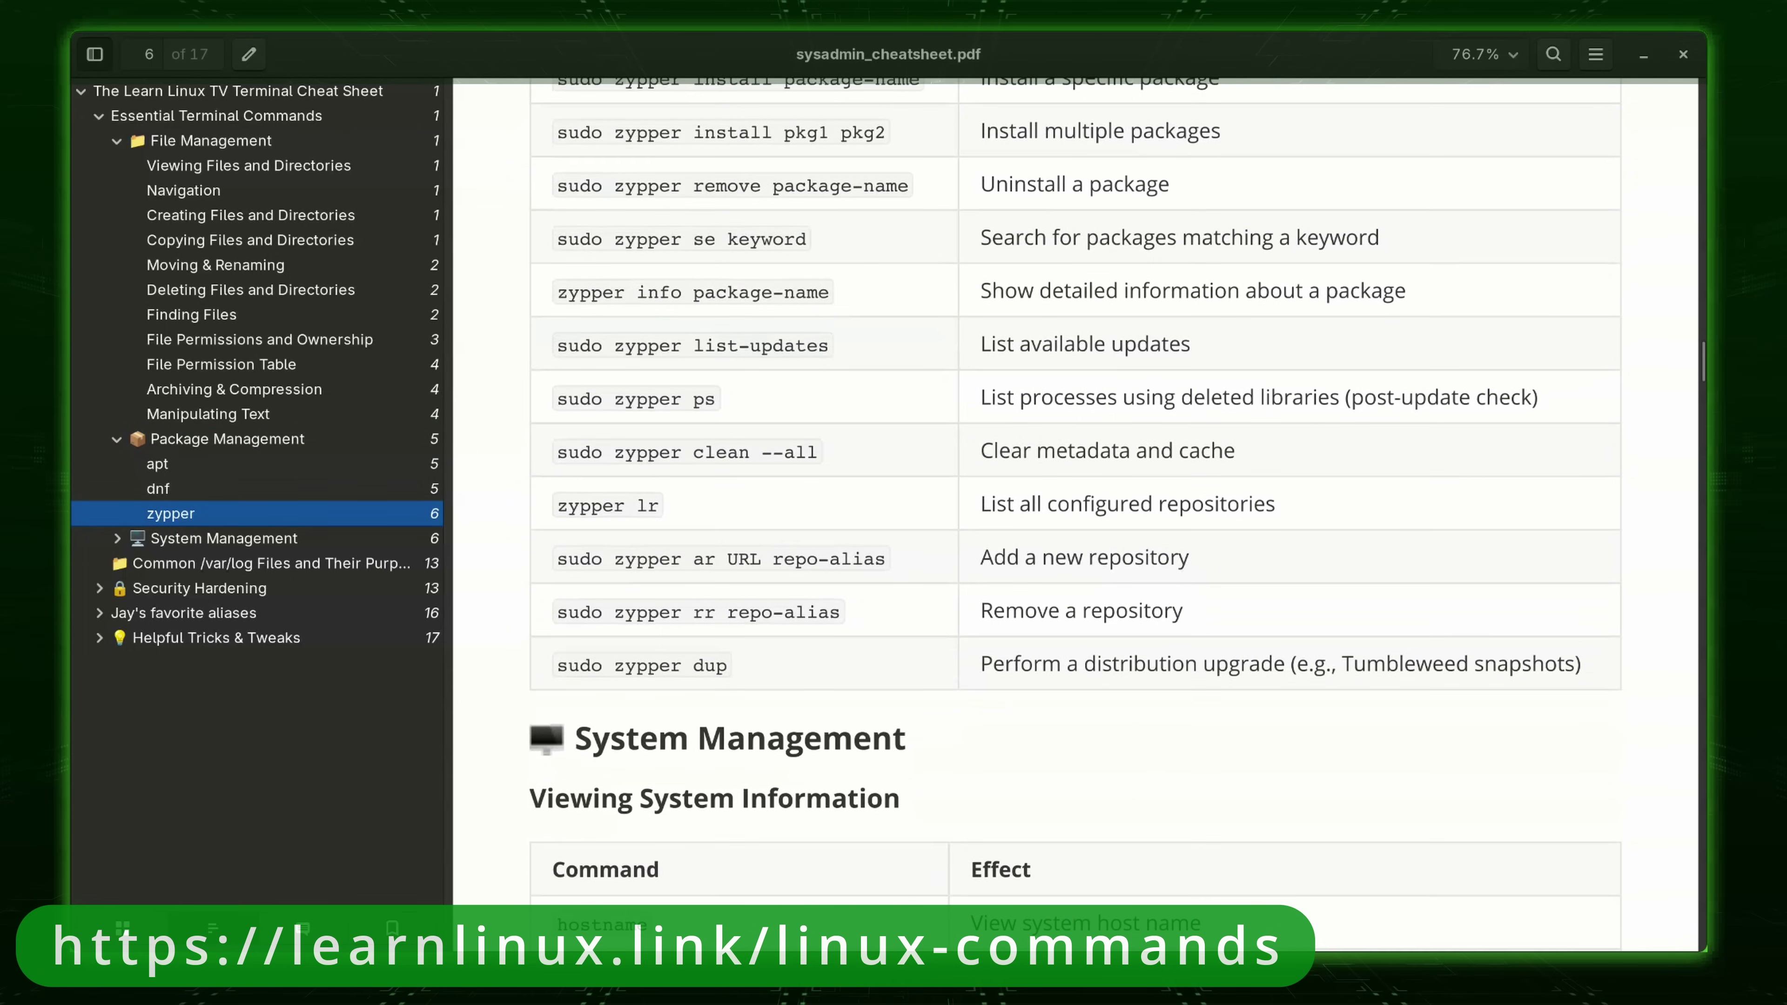
scroll(1075, 517, "down", 17)
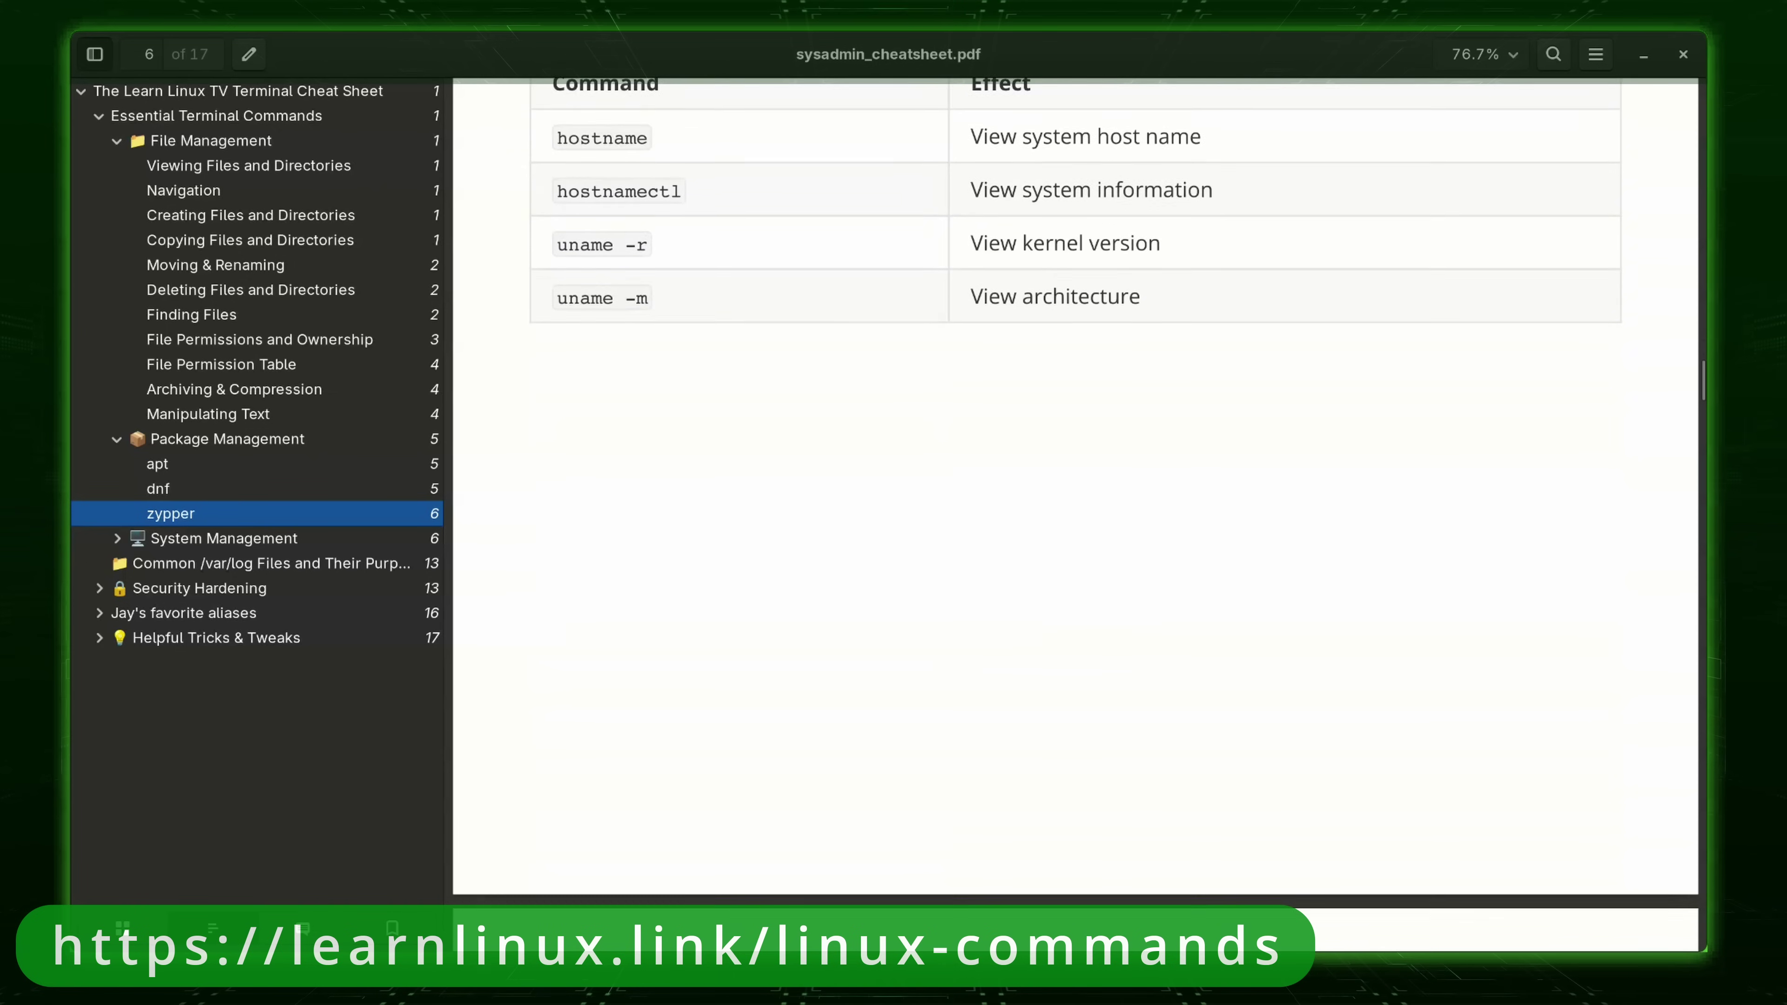
scroll(1075, 518, "down", 1)
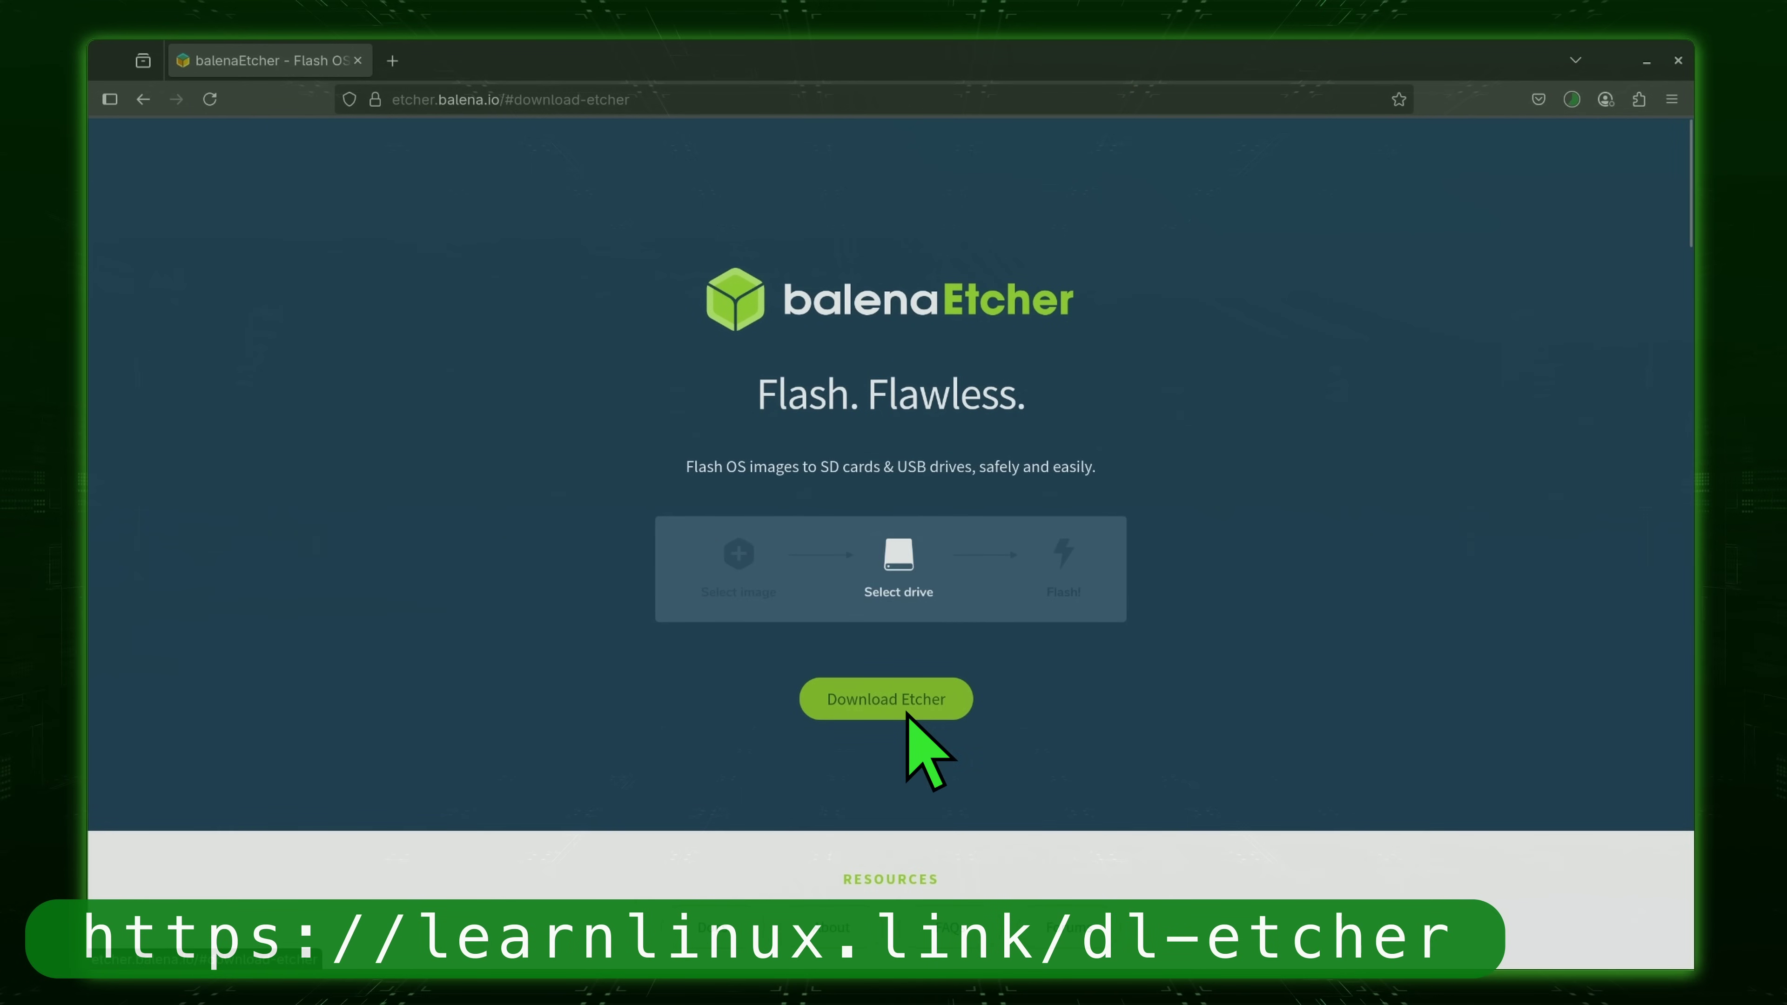
Download Etcher for Linux, then start the Ubuntu 25.04 Intel or AMD 64-bit desktop ISO download.
scroll(909, 719, "down", 10)
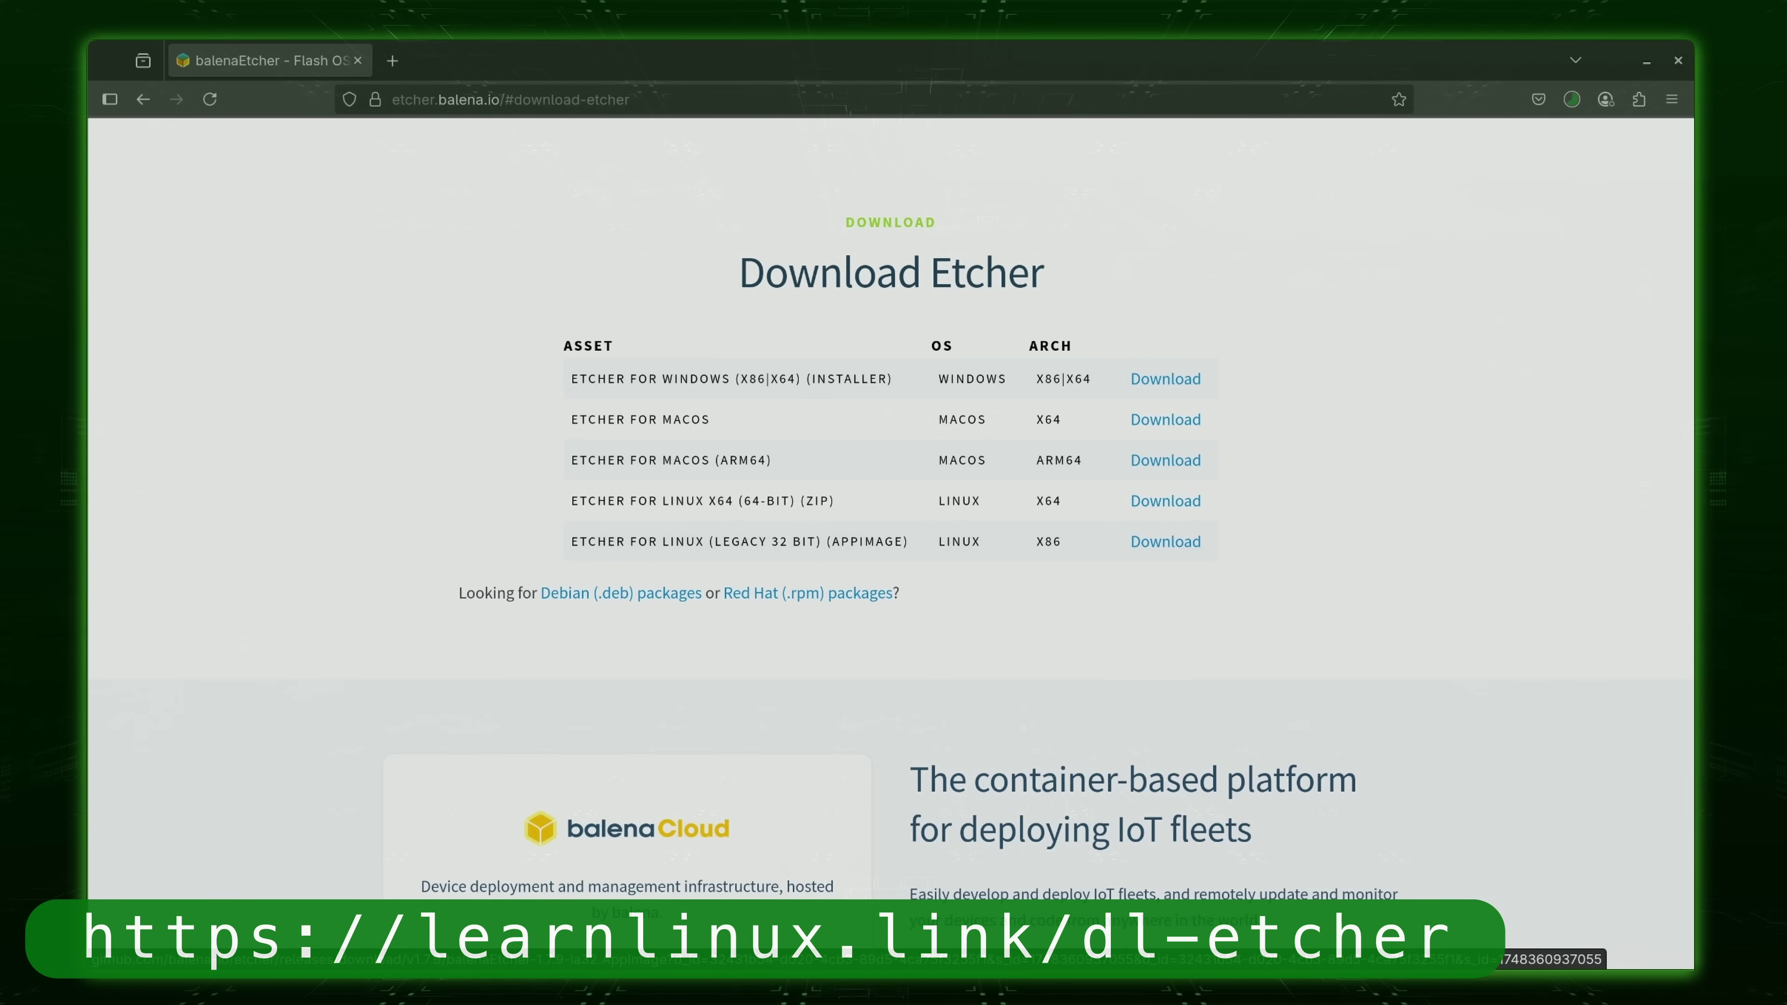
left_click(1166, 541)
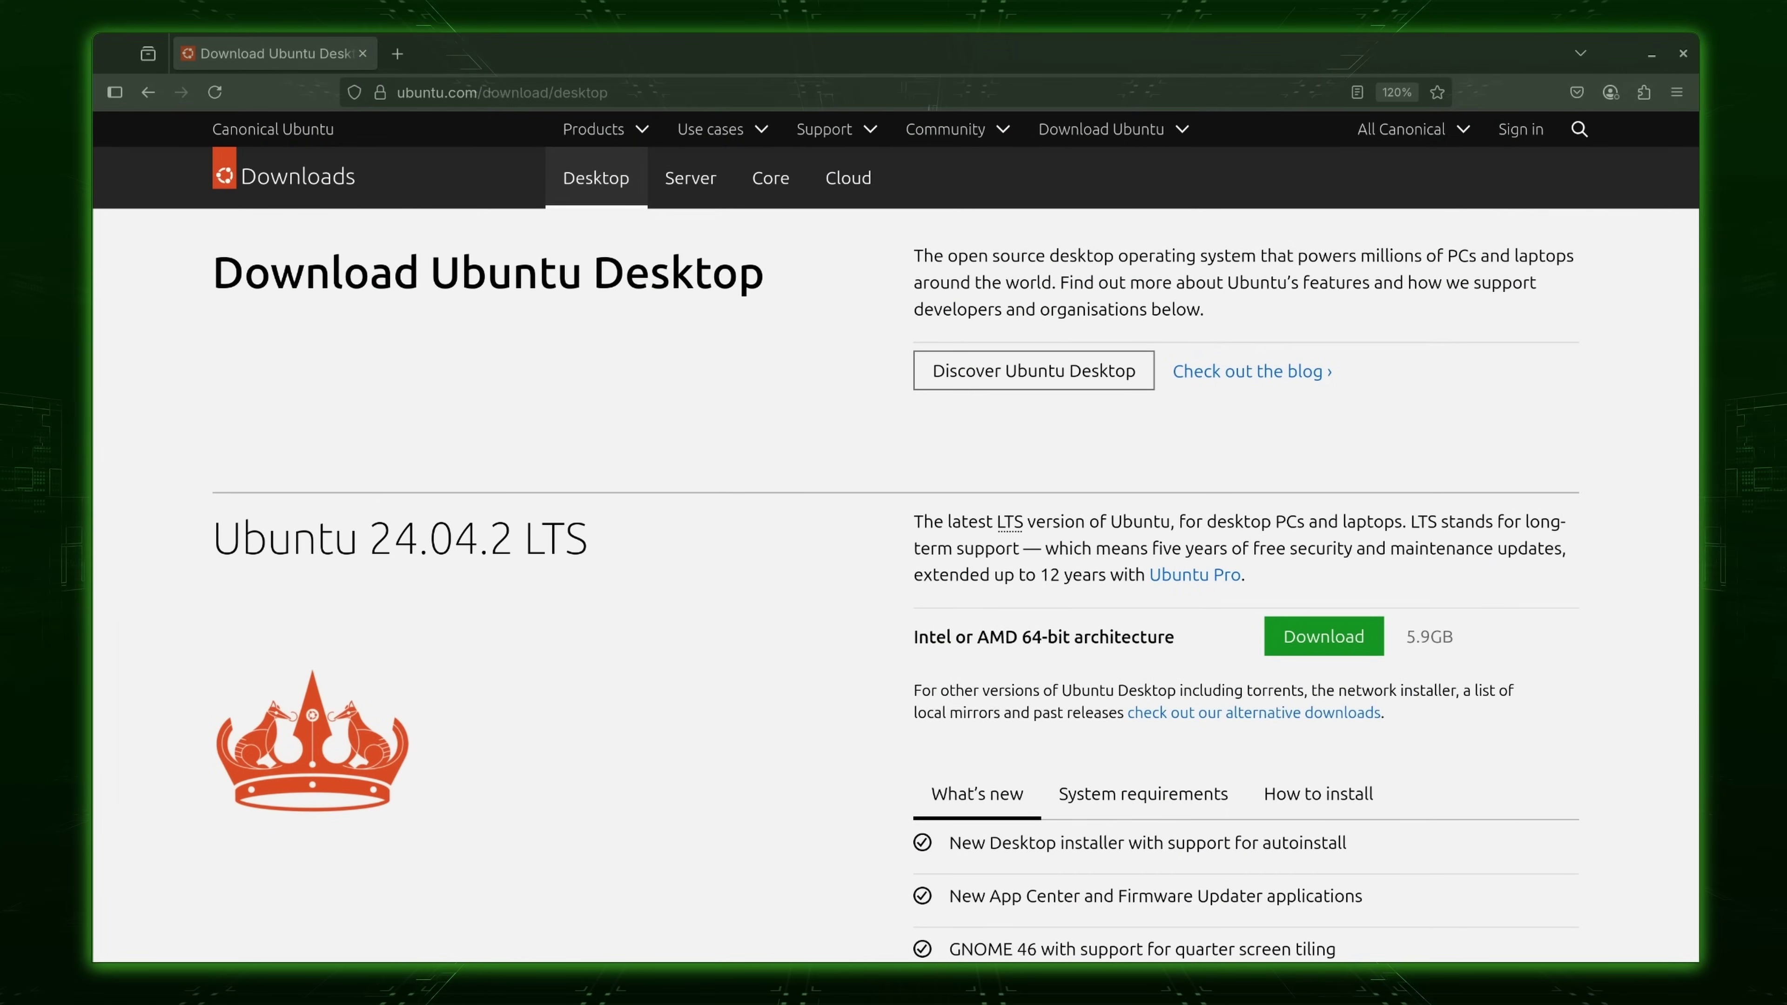
scroll(896, 536, "down", 10)
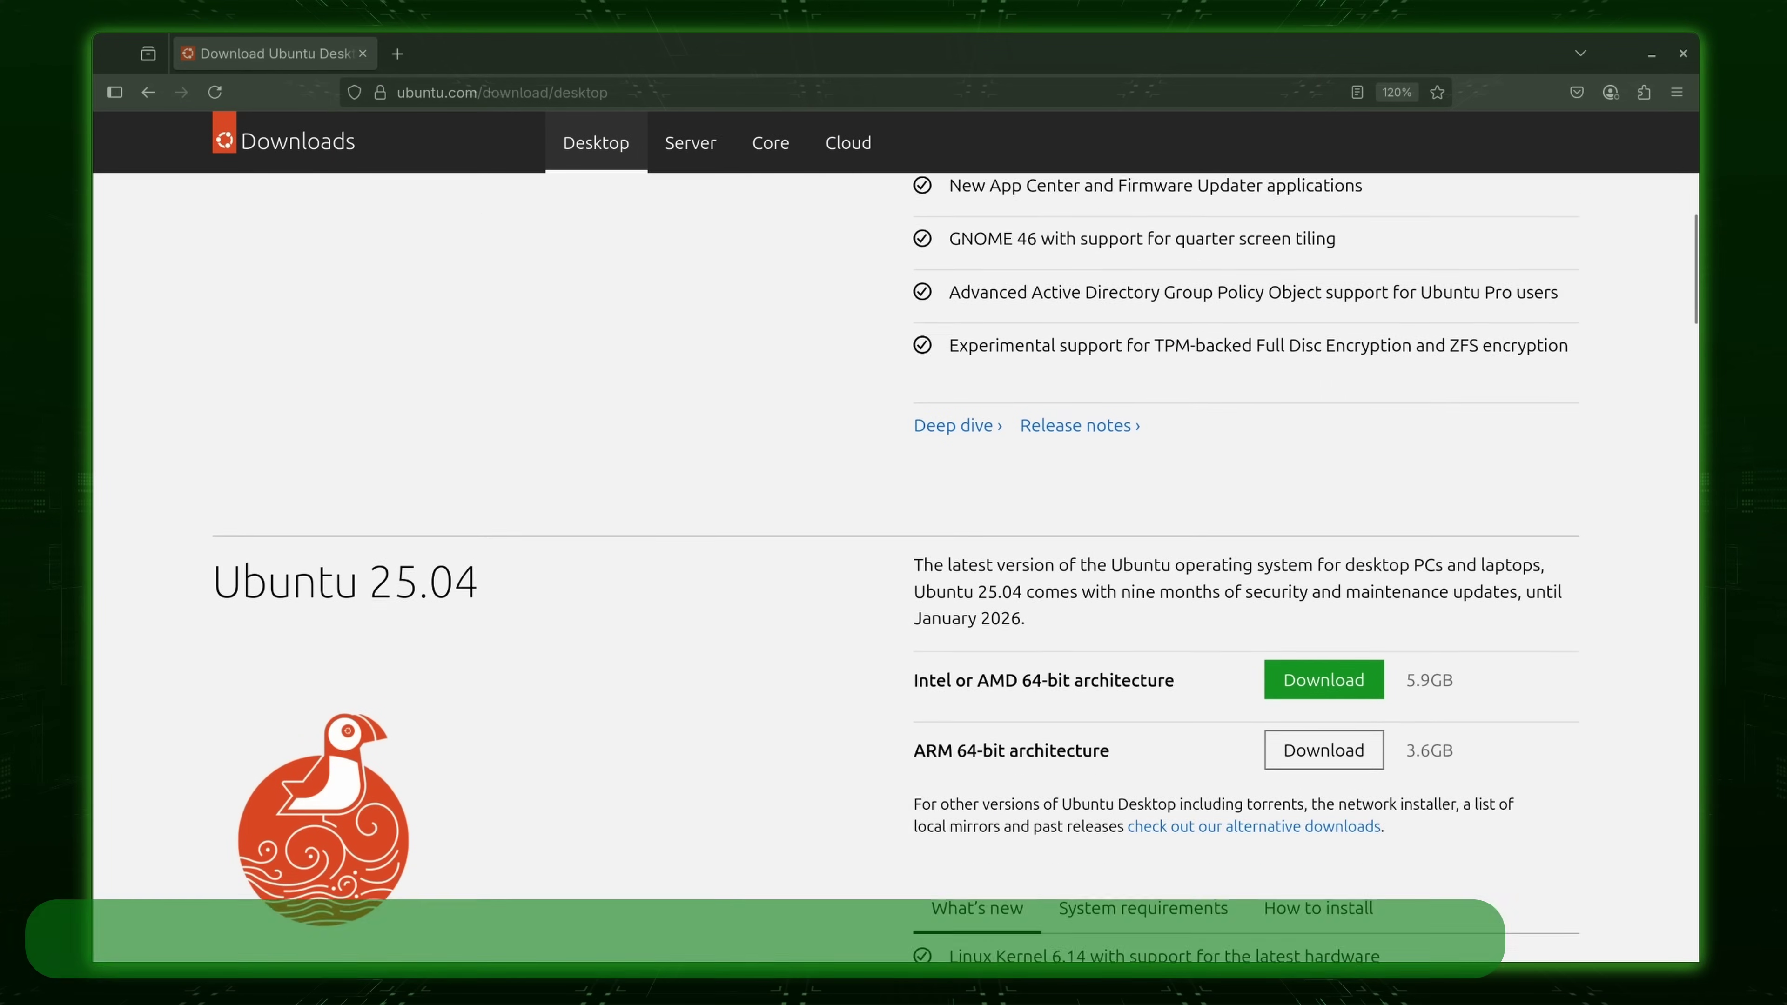
scroll(896, 563, "down", 3)
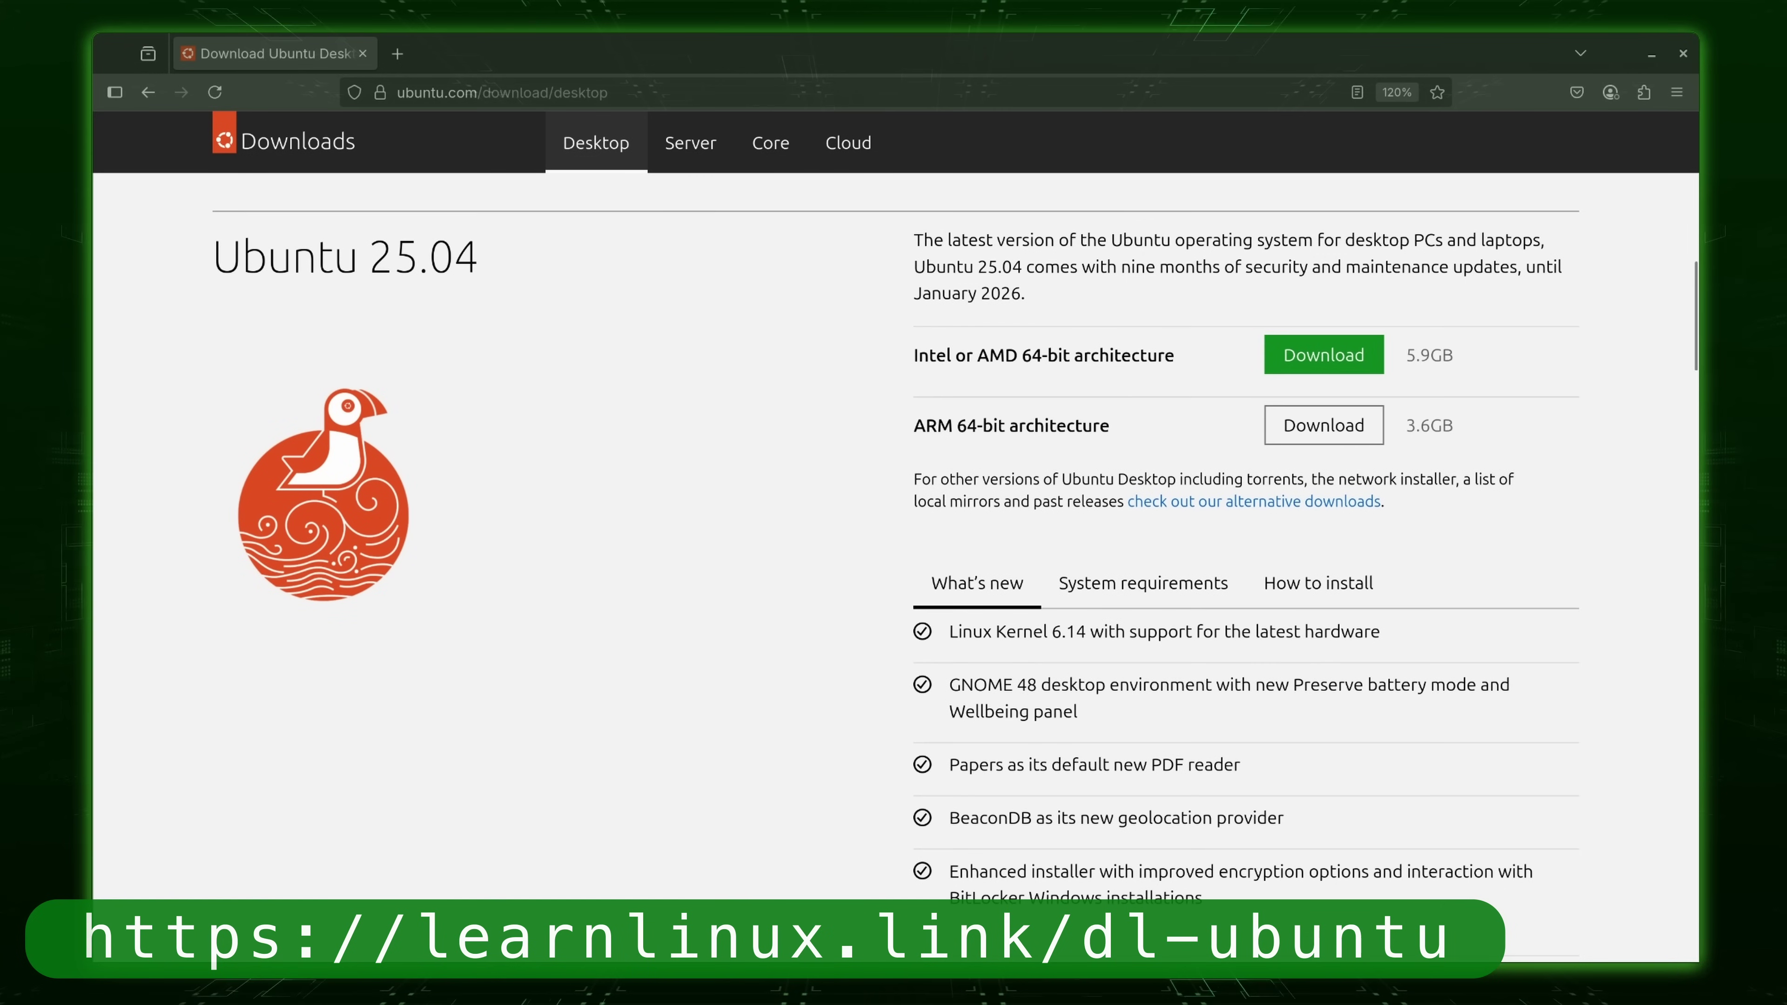
left_click(1357, 368)
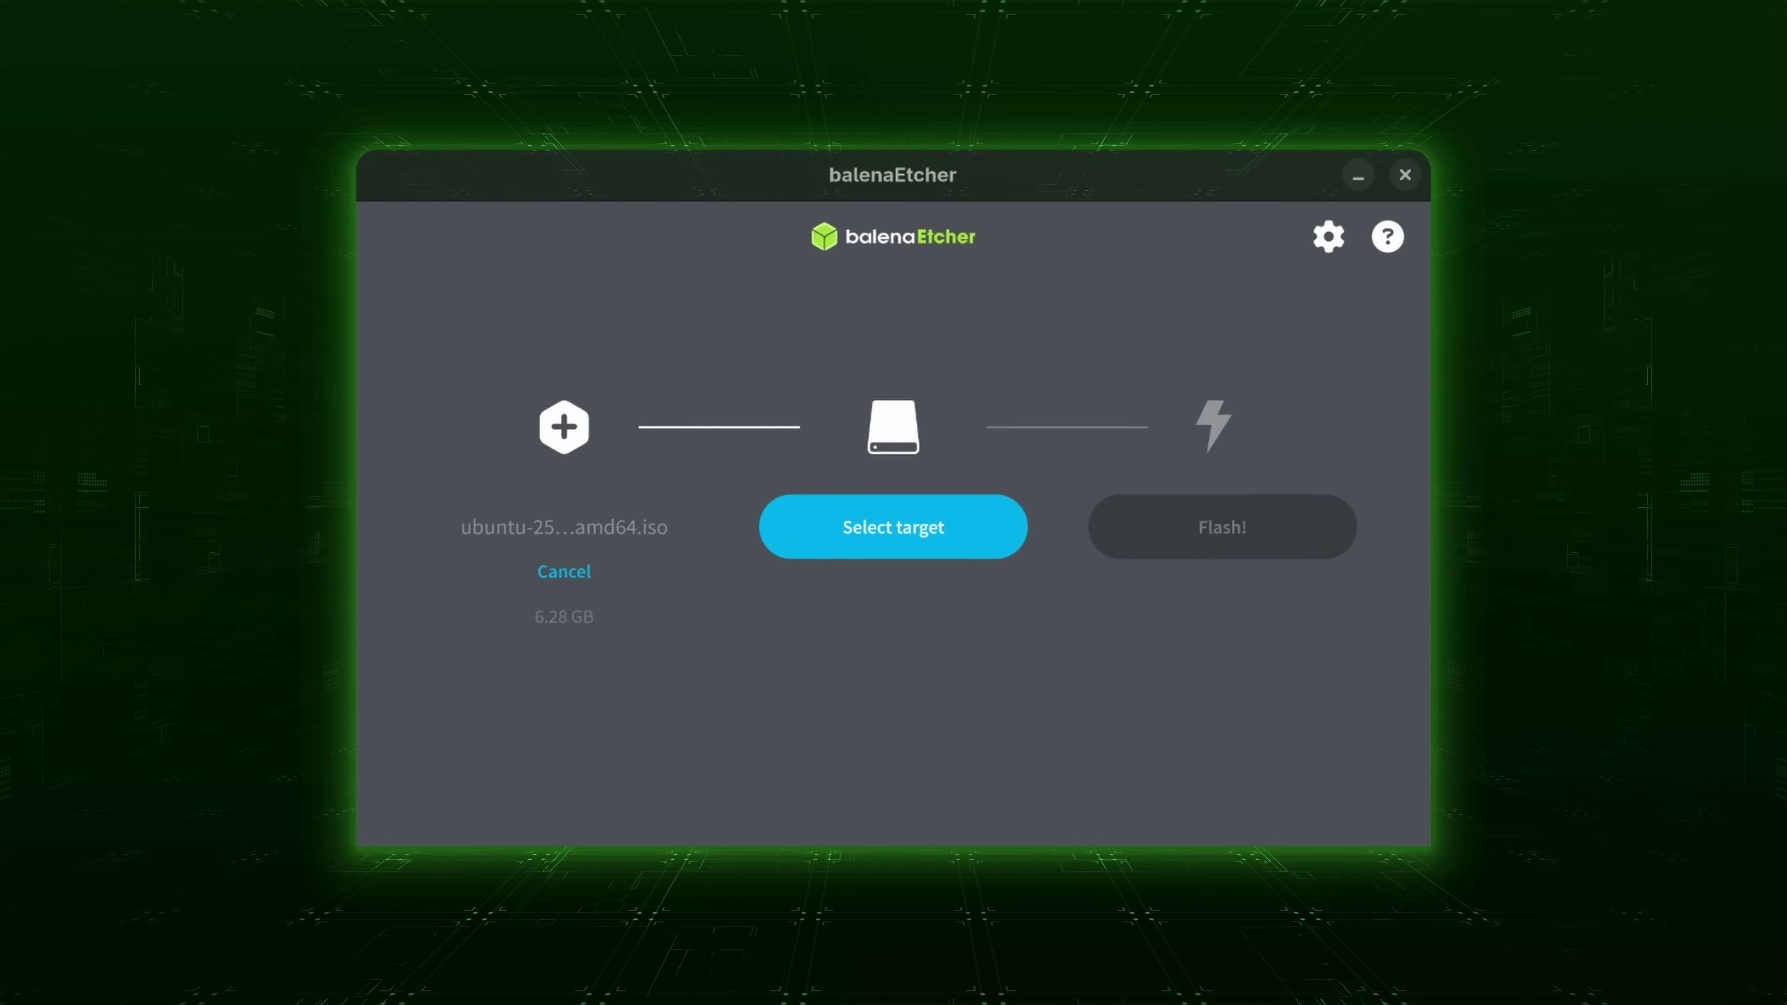
Flash the Ubuntu ISO onto the 7.92 GB /dev/sda drive in balenaEtcher.
left_click(912, 548)
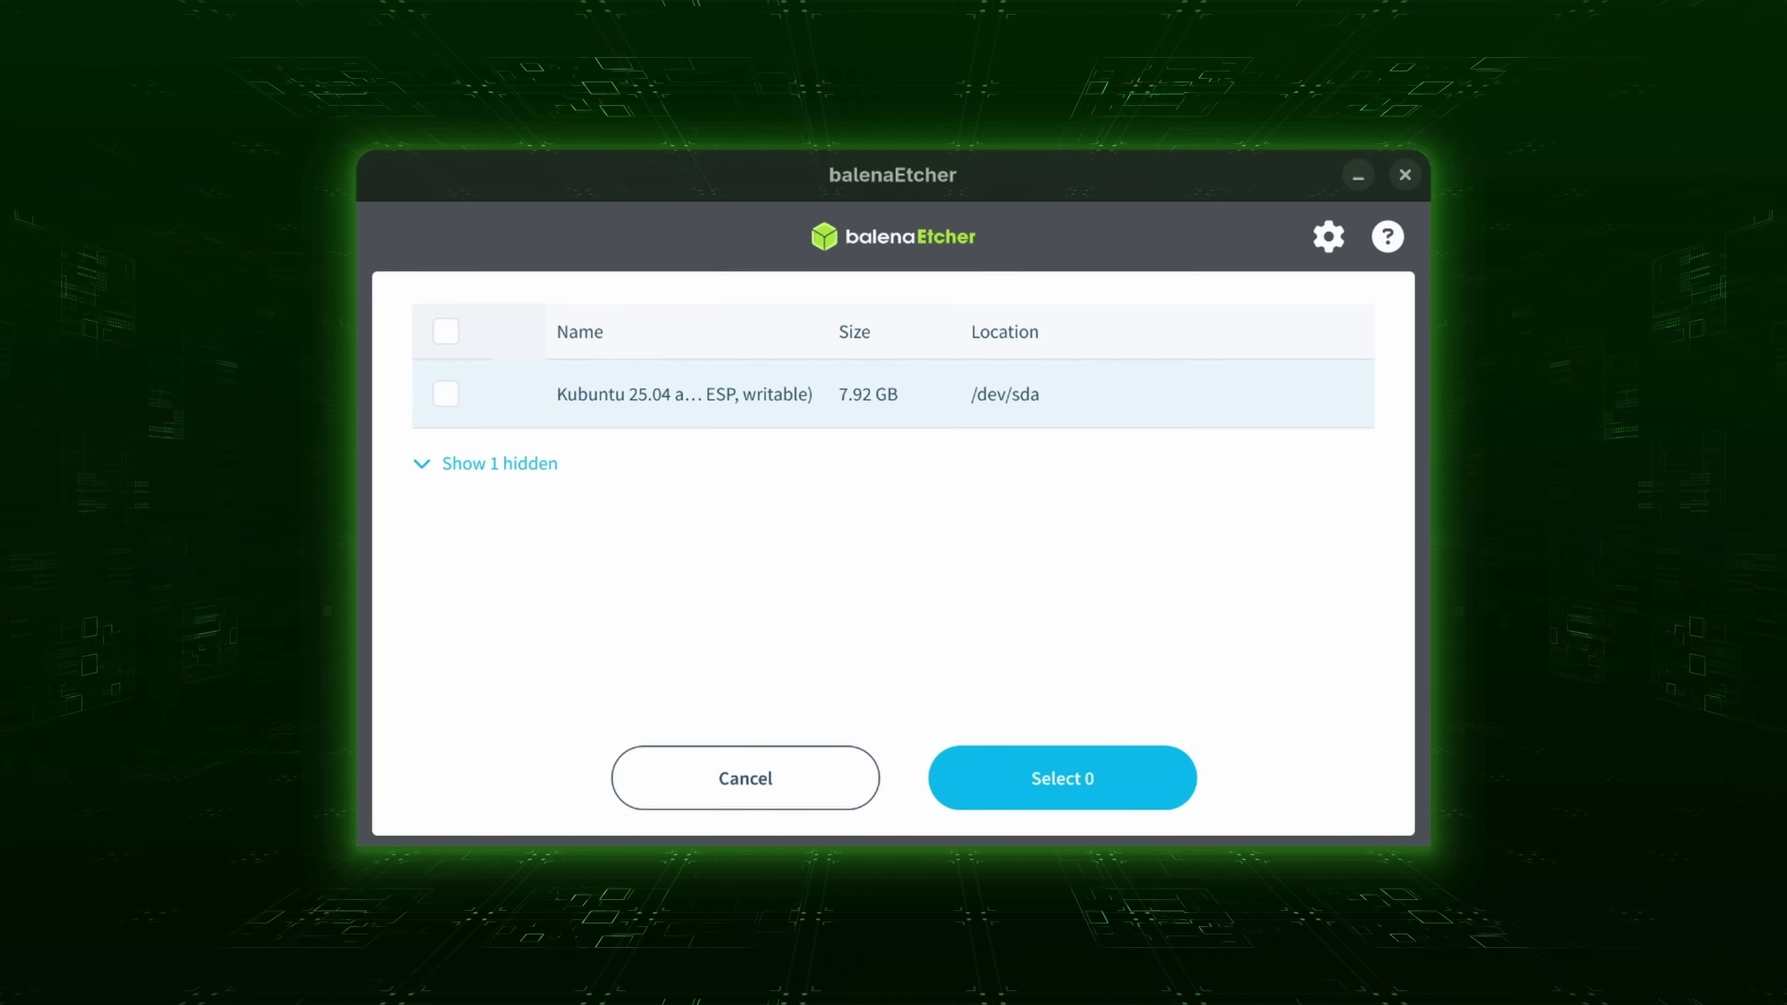
left_click(445, 394)
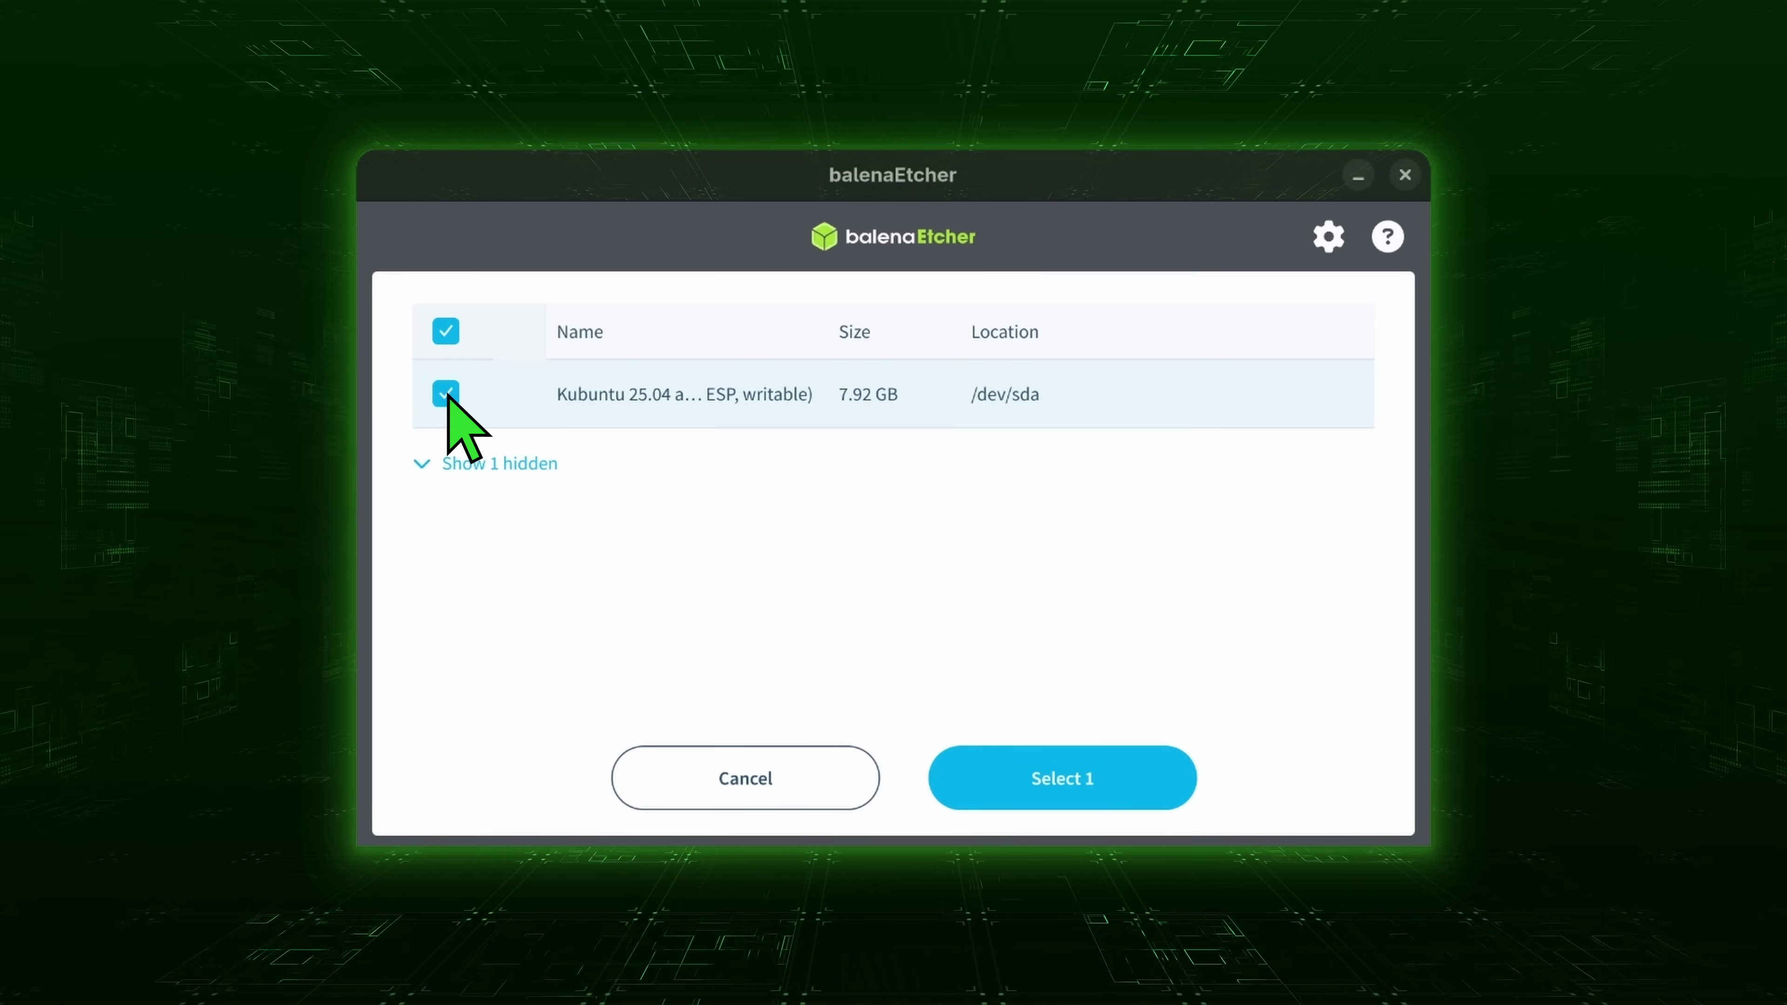
left_click(1087, 808)
left_click(1222, 549)
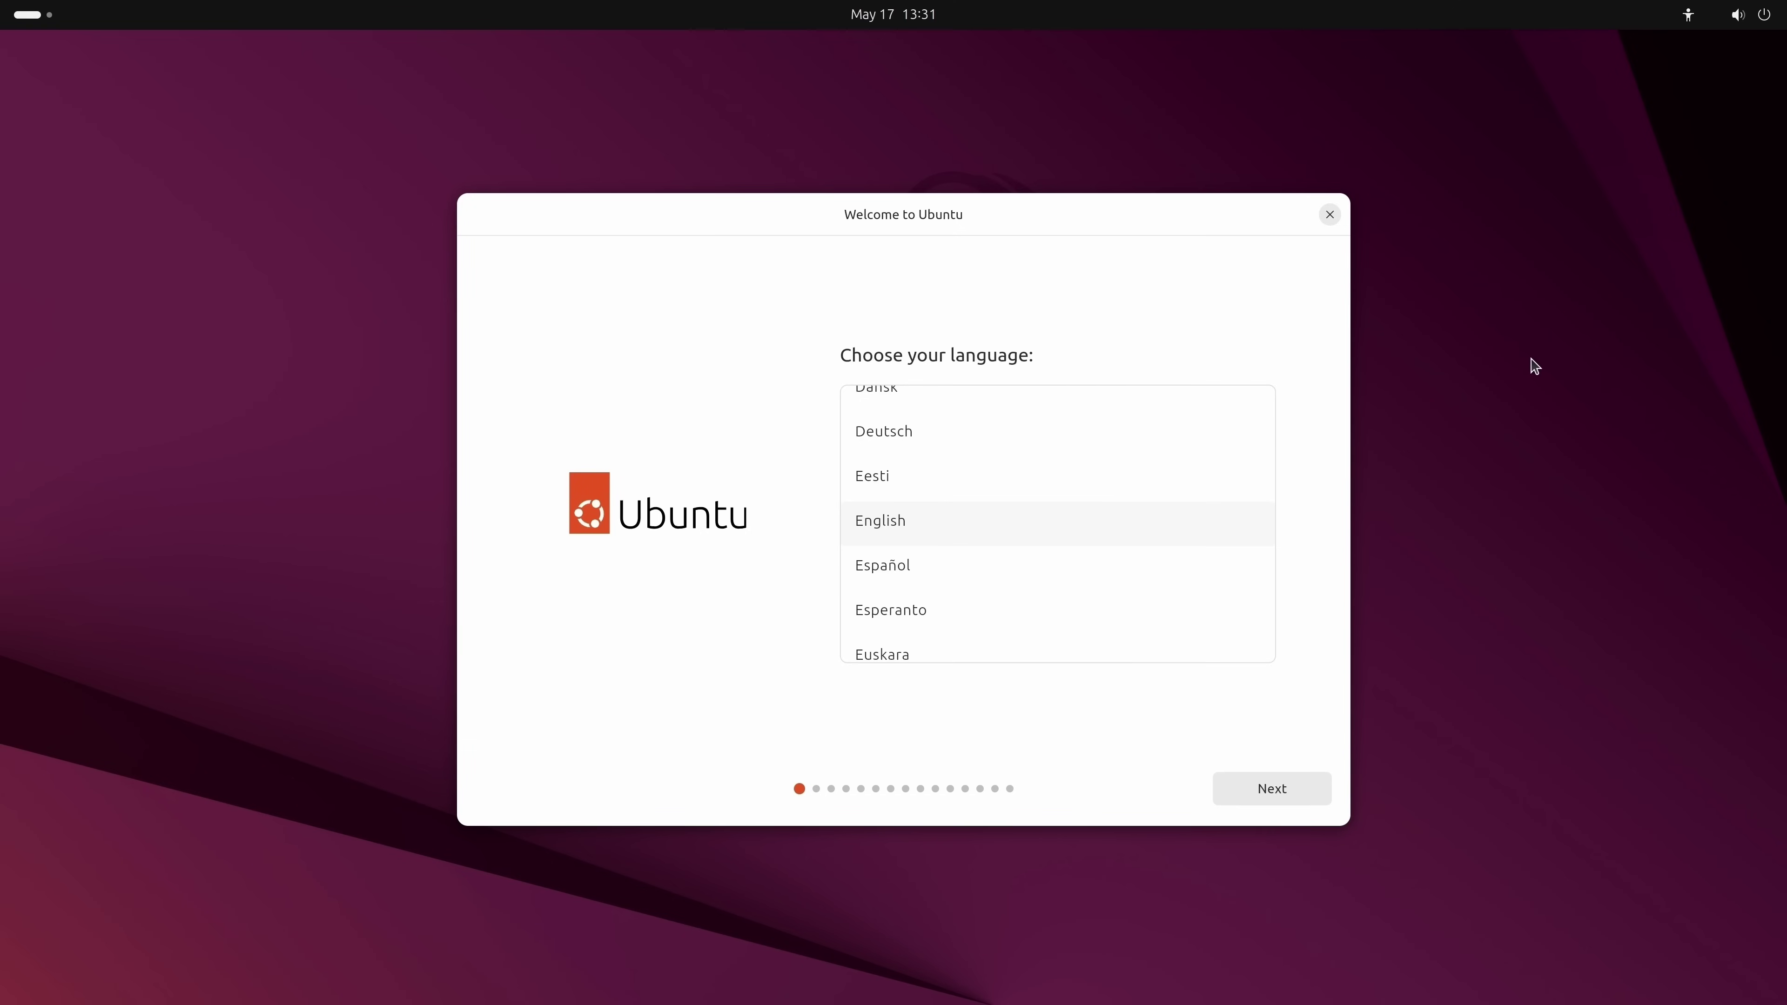
Close the Welcome to Ubuntu window to reach the live desktop.
left_click(1327, 216)
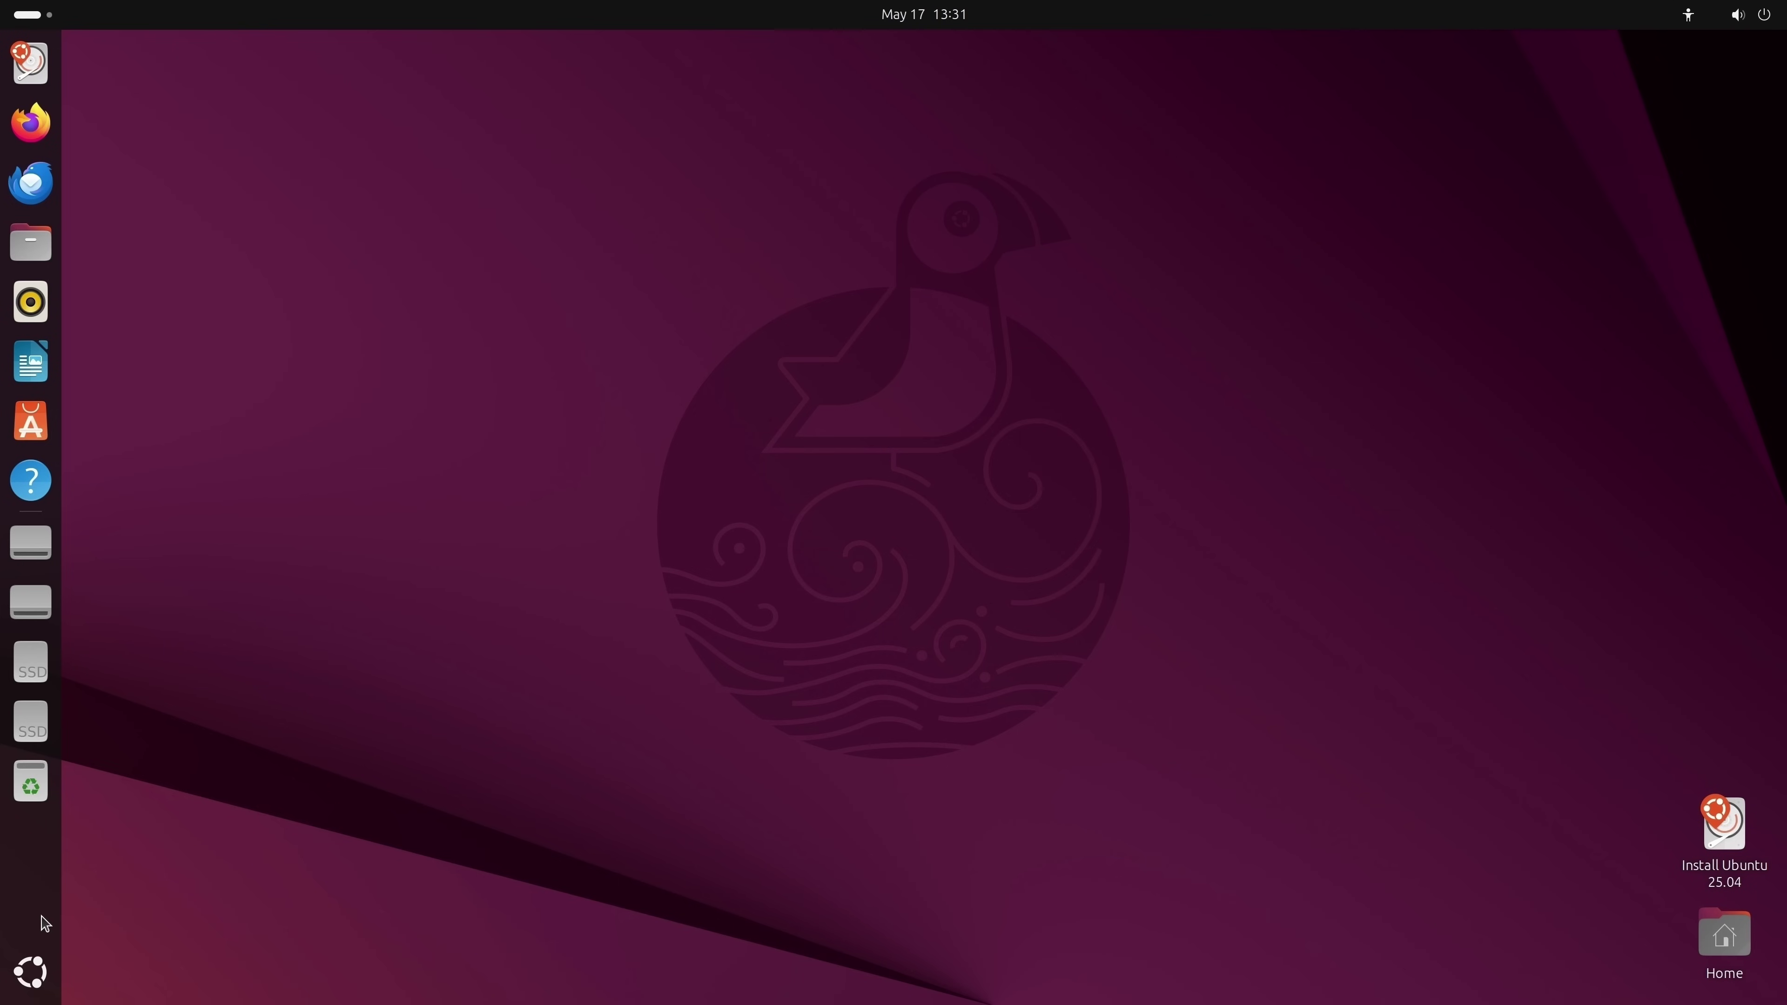
Briefly open the Calculator and the Files Home folder, then close both.
left_click(26, 974)
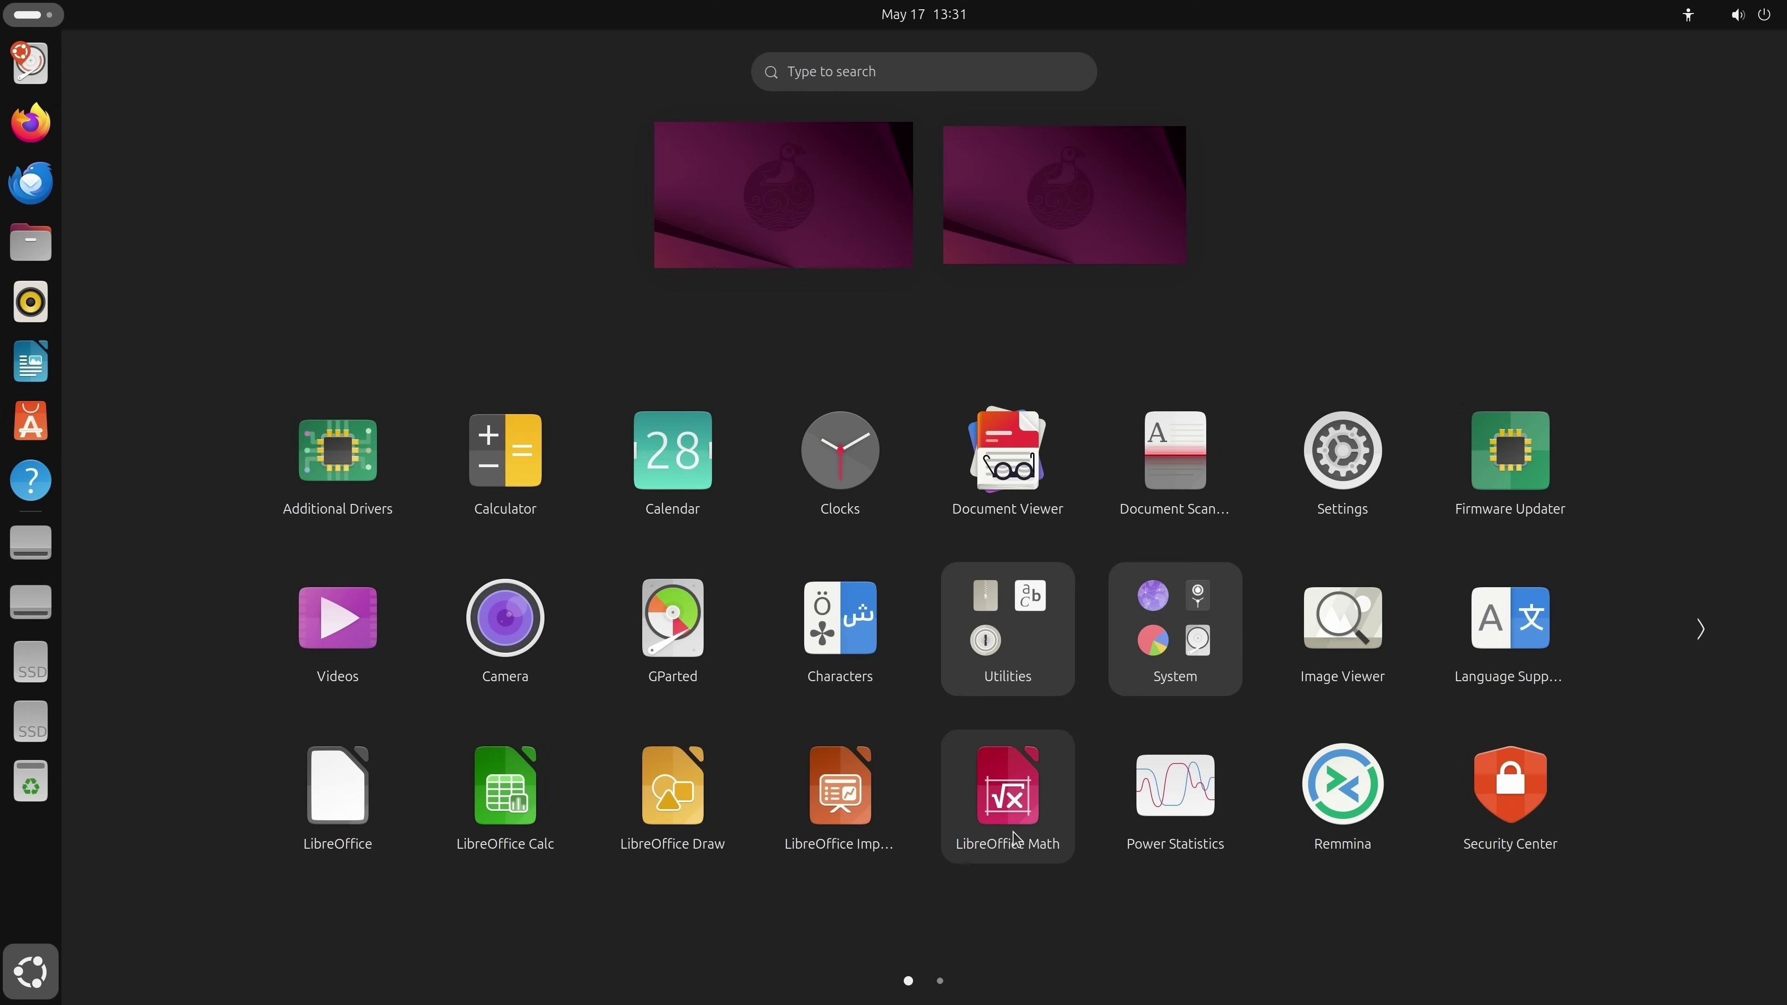
left_click(567, 473)
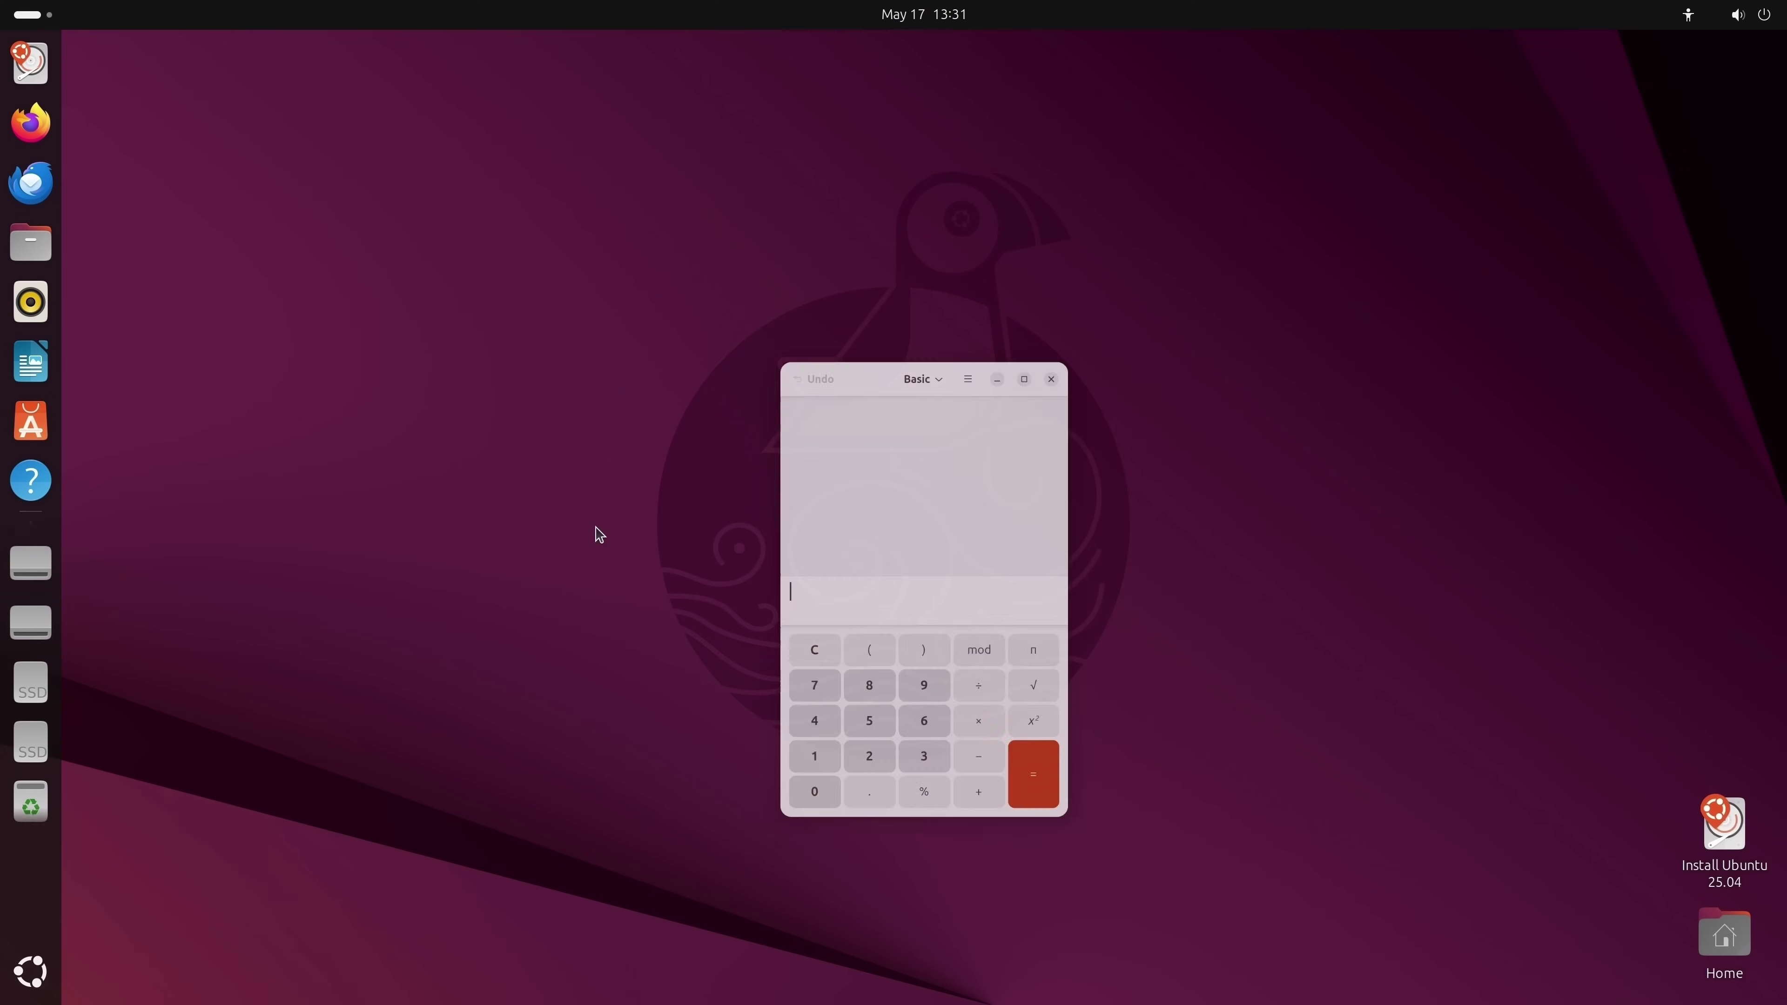
left_click(30, 243)
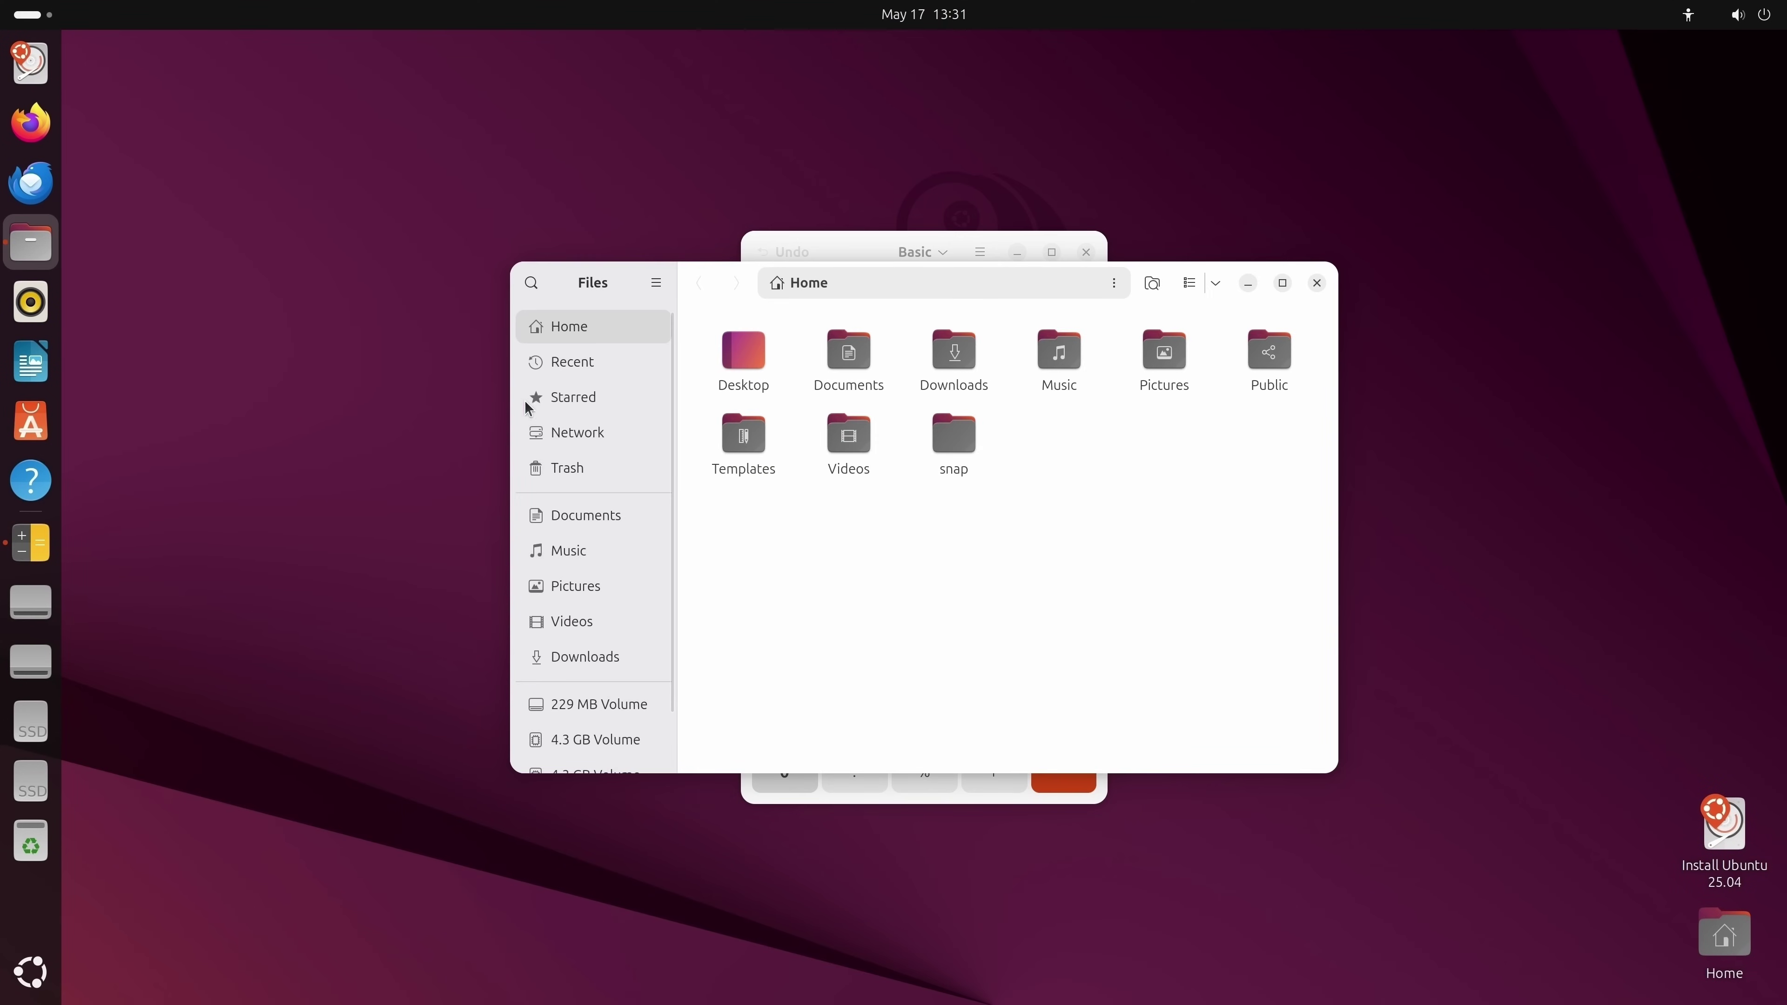
left_click(1317, 283)
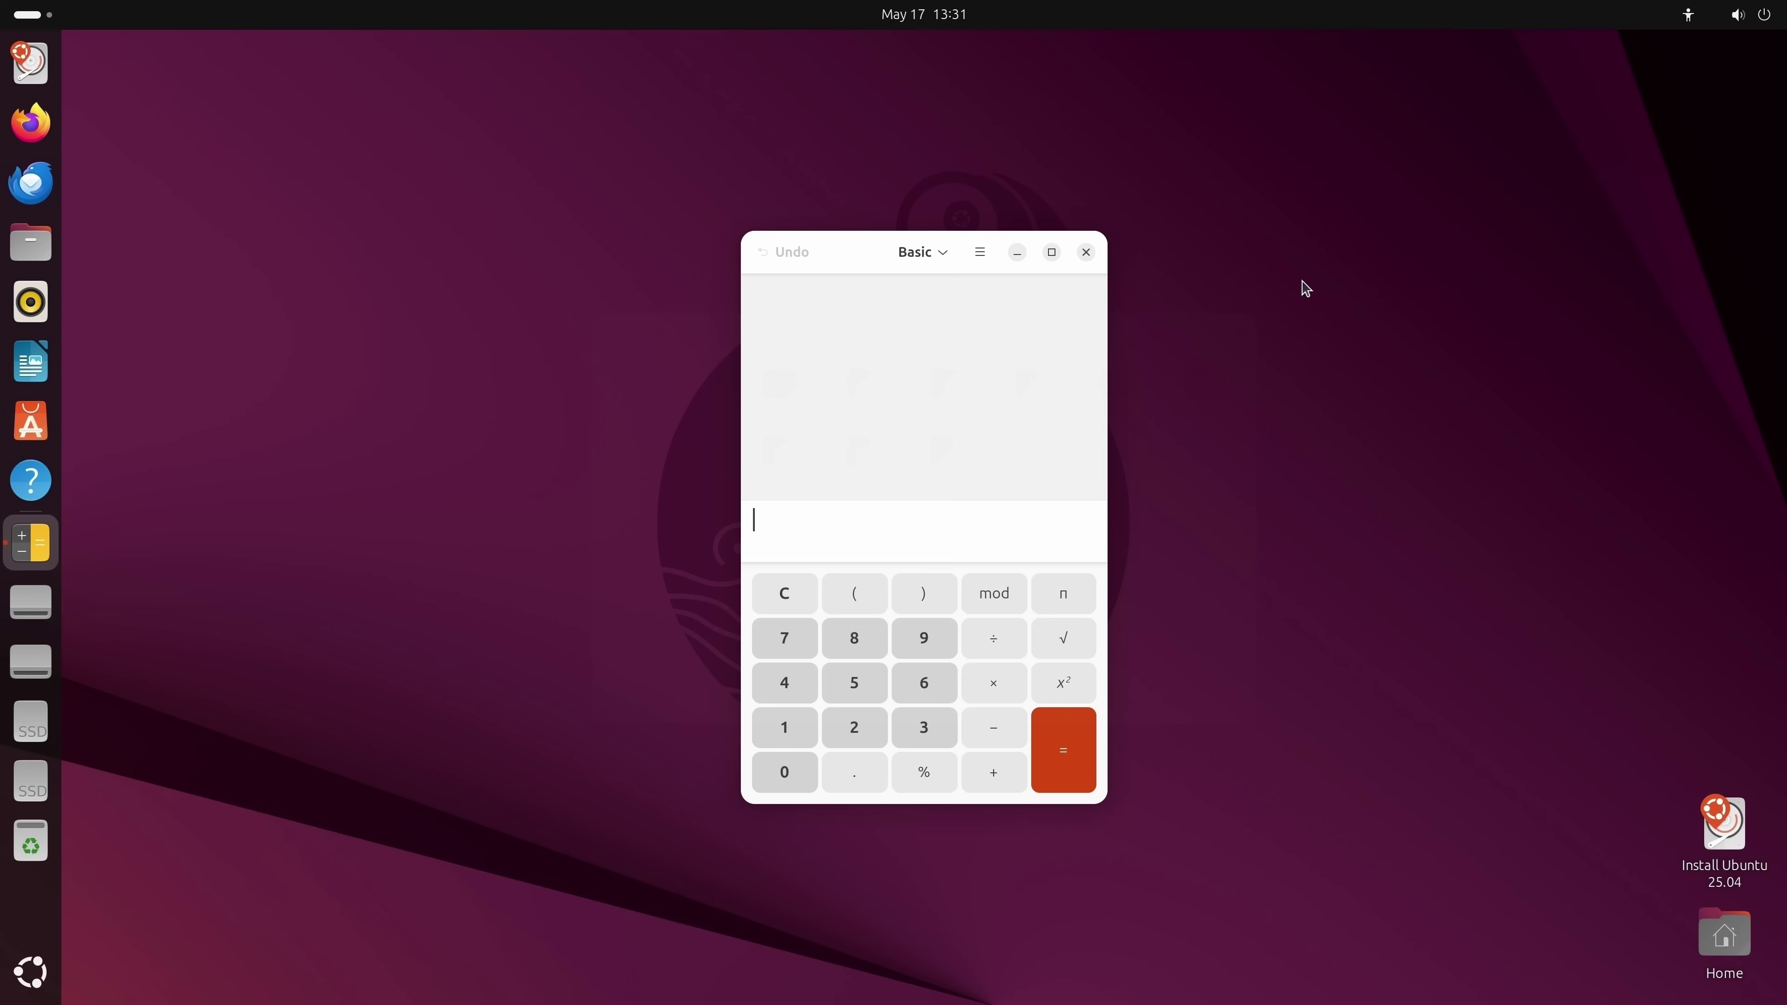
left_click(1086, 253)
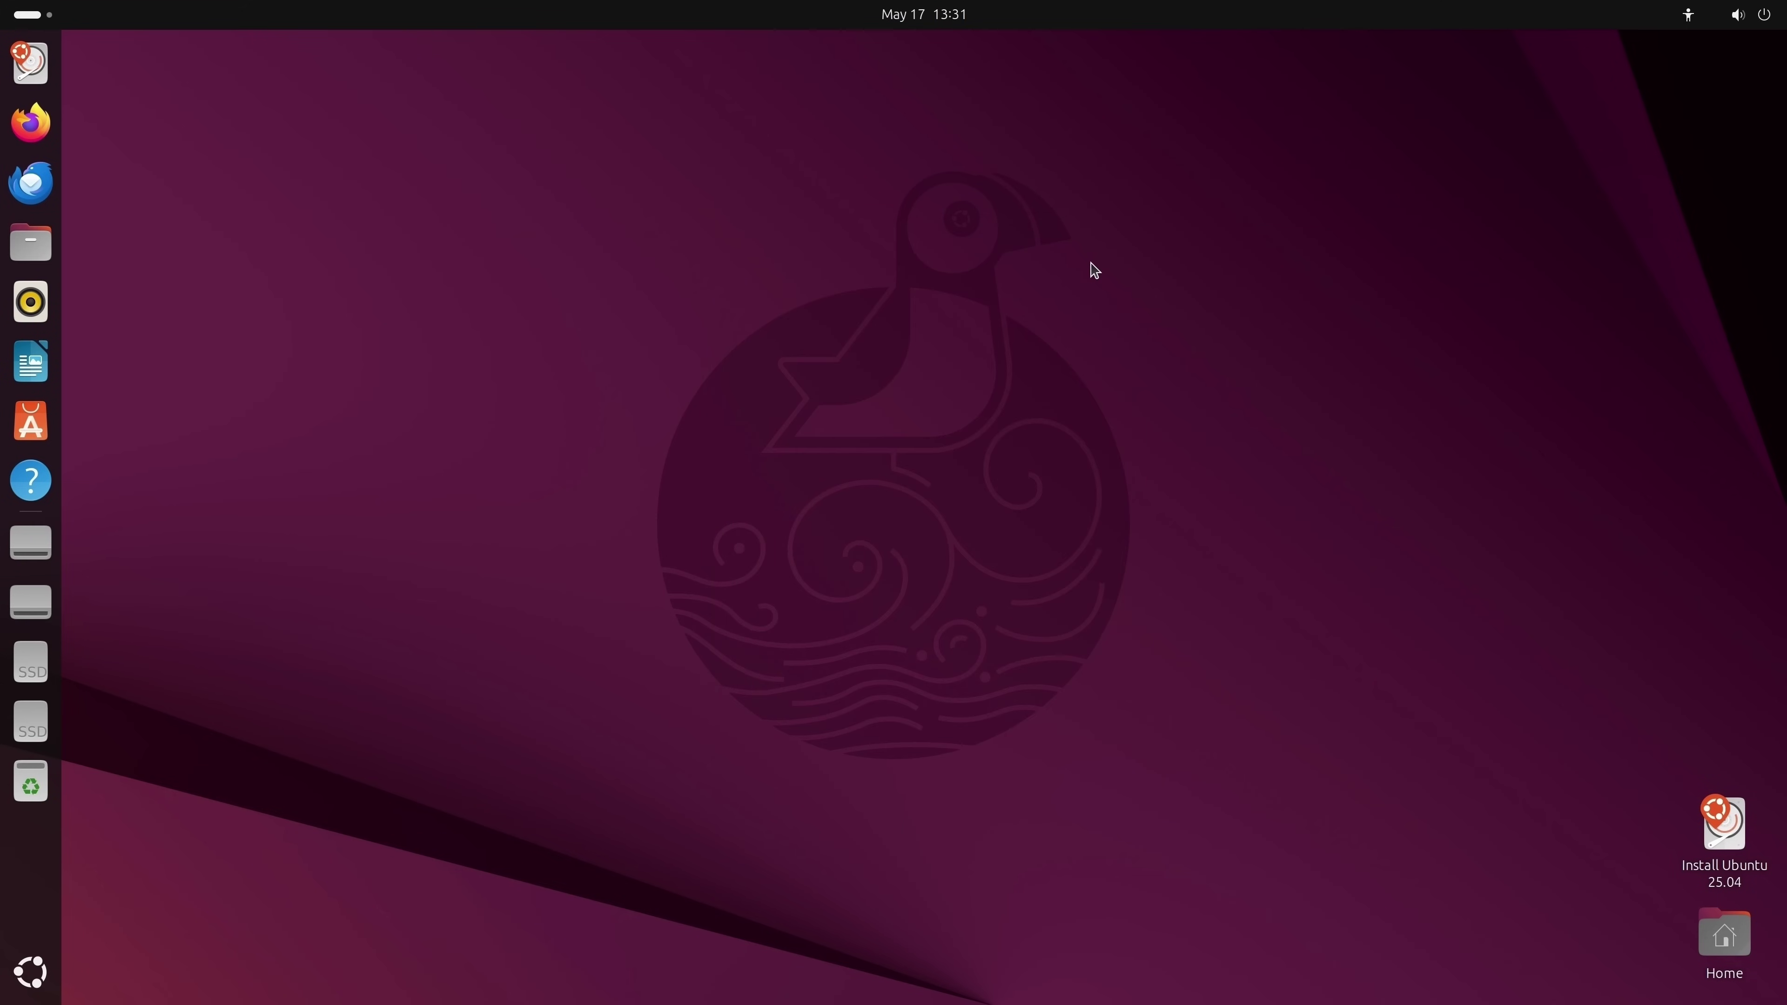
Join the Arcadia-Guest Wi-Fi network, entering the network password.
left_click(1745, 20)
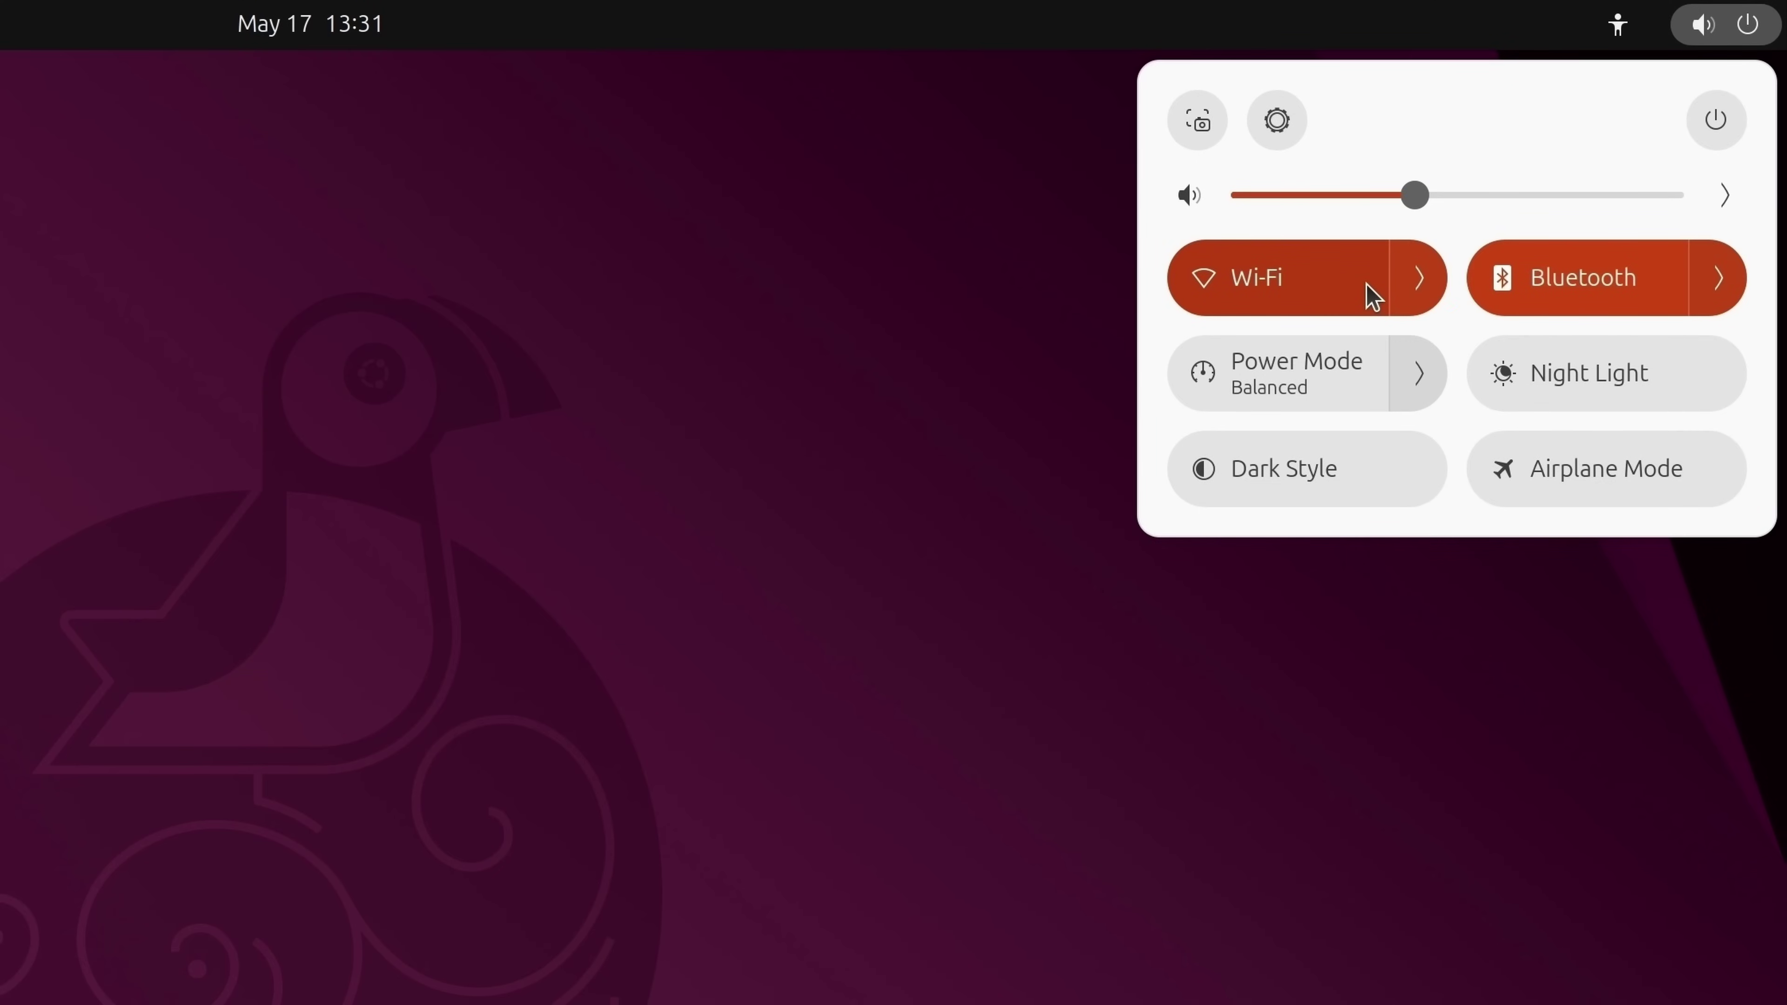
left_click(1418, 280)
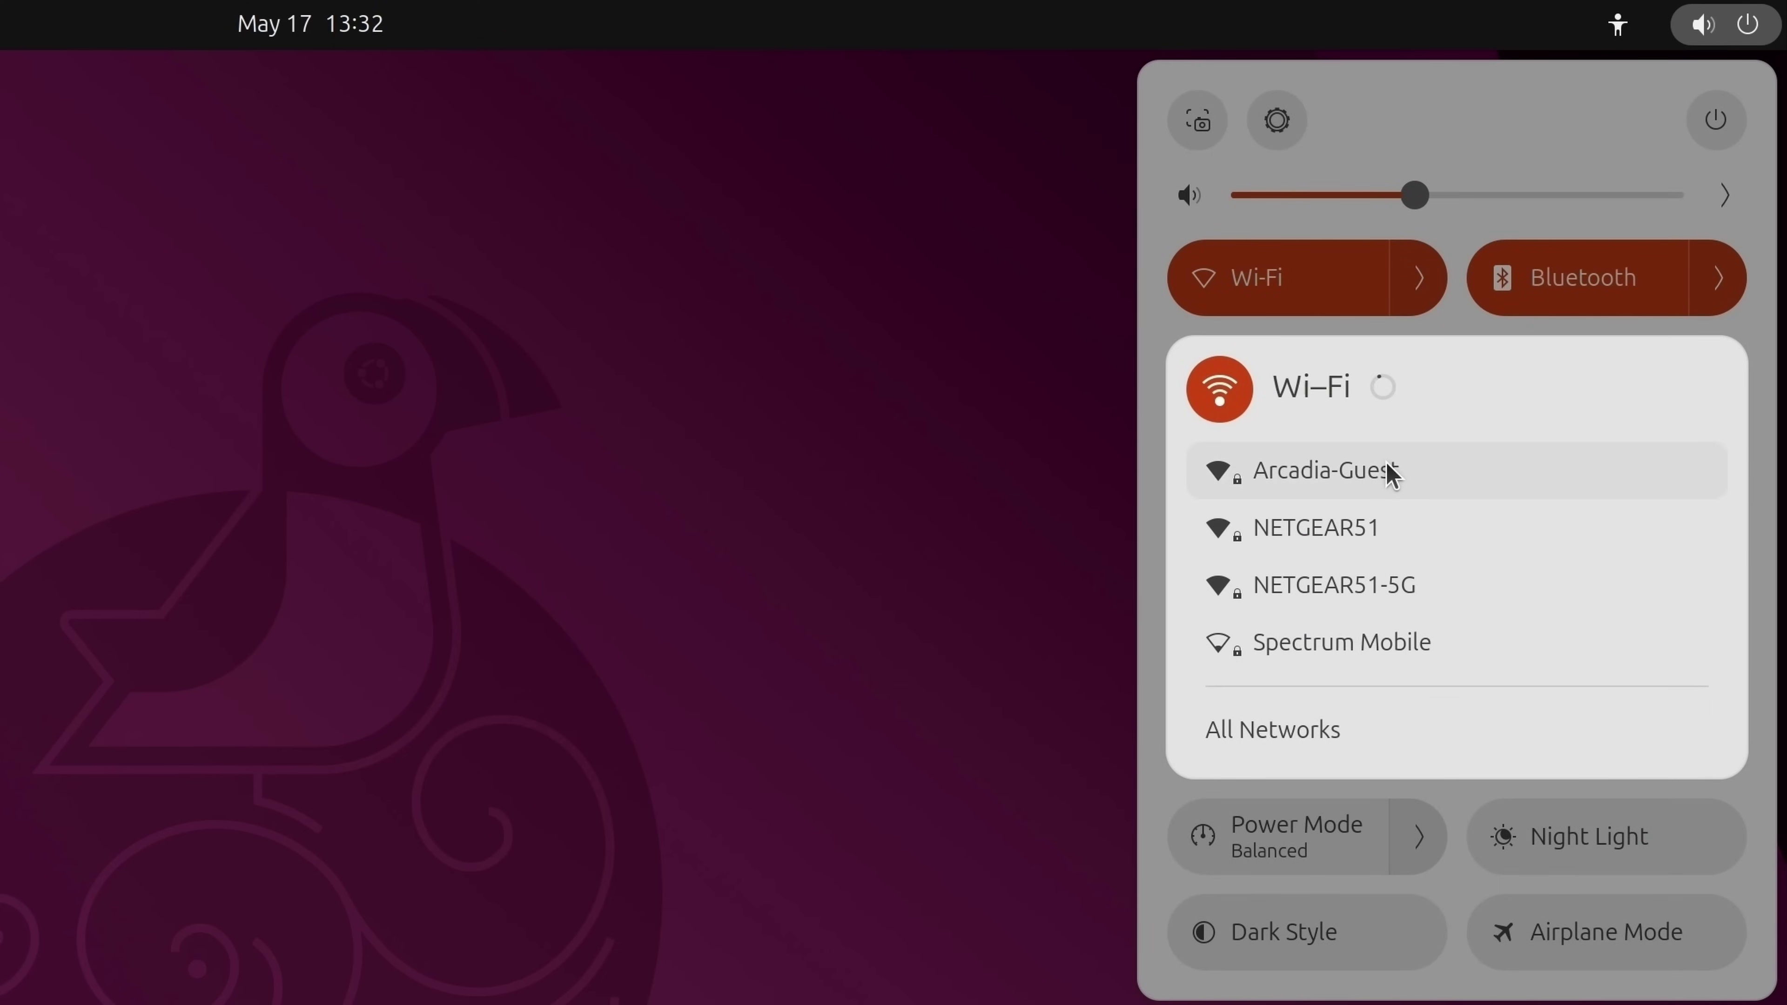
left_click(1402, 470)
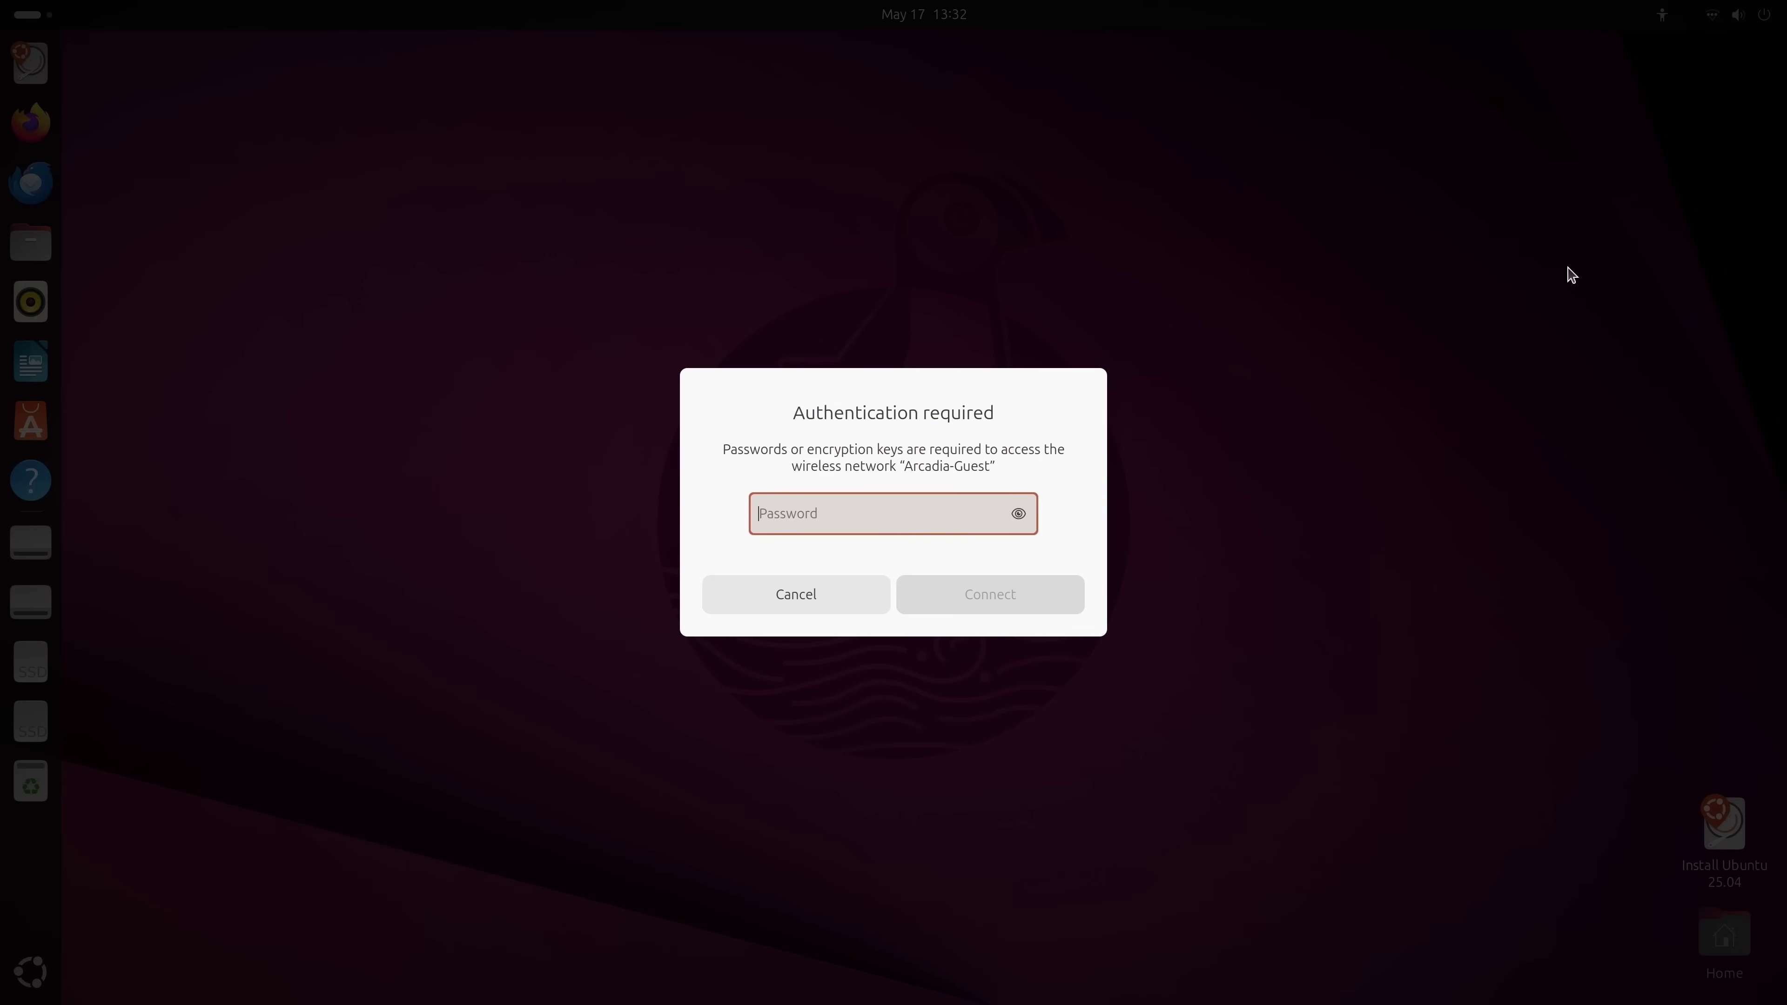
type("•••••••")
type("••••")
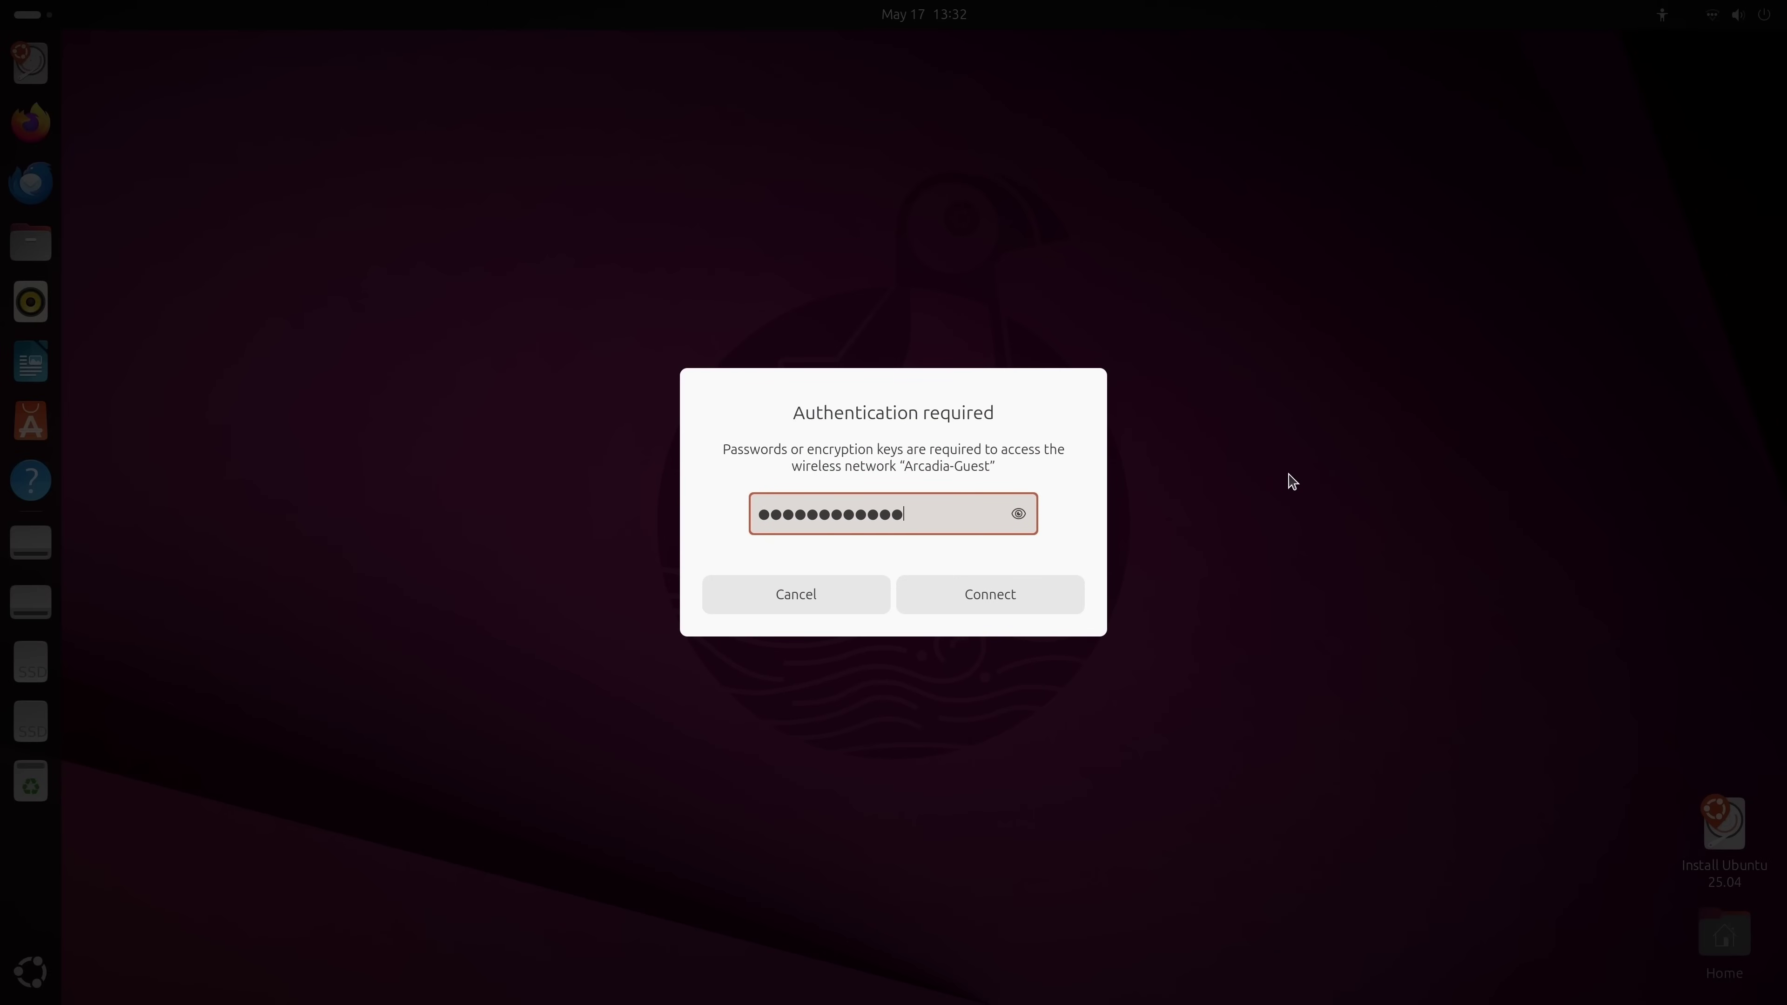
type("•")
left_click(1047, 597)
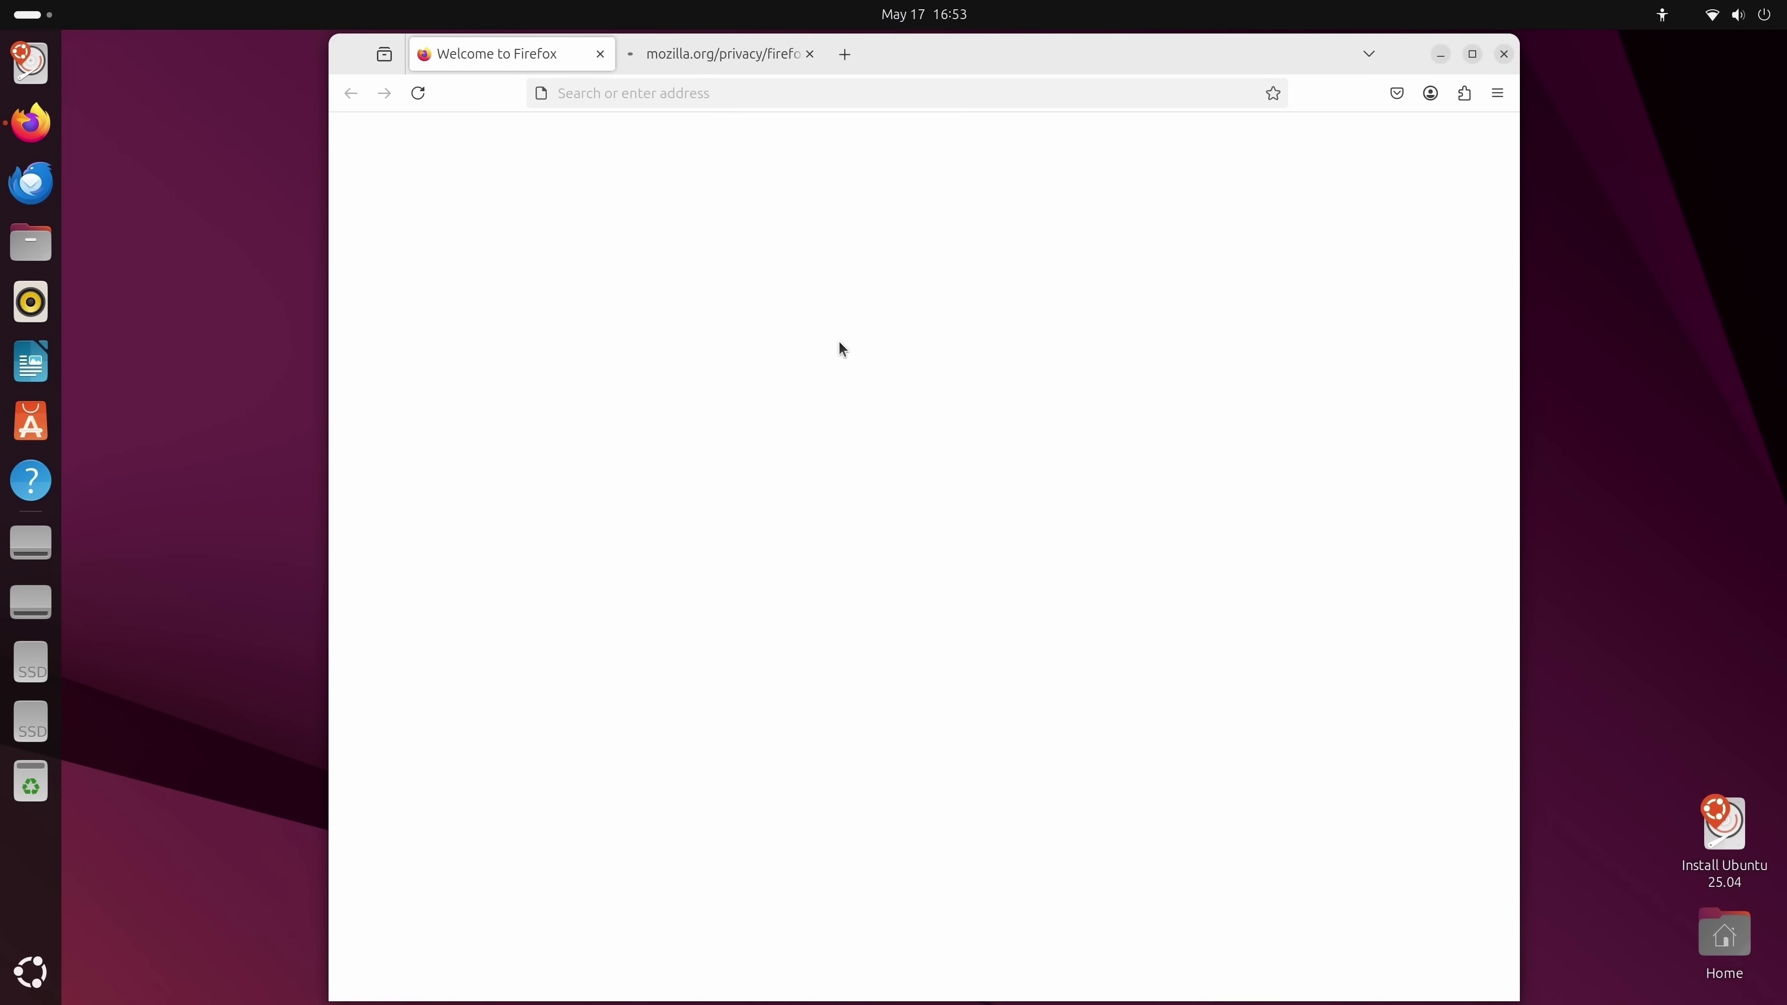
left_click(601, 53)
key("ctrl+l")
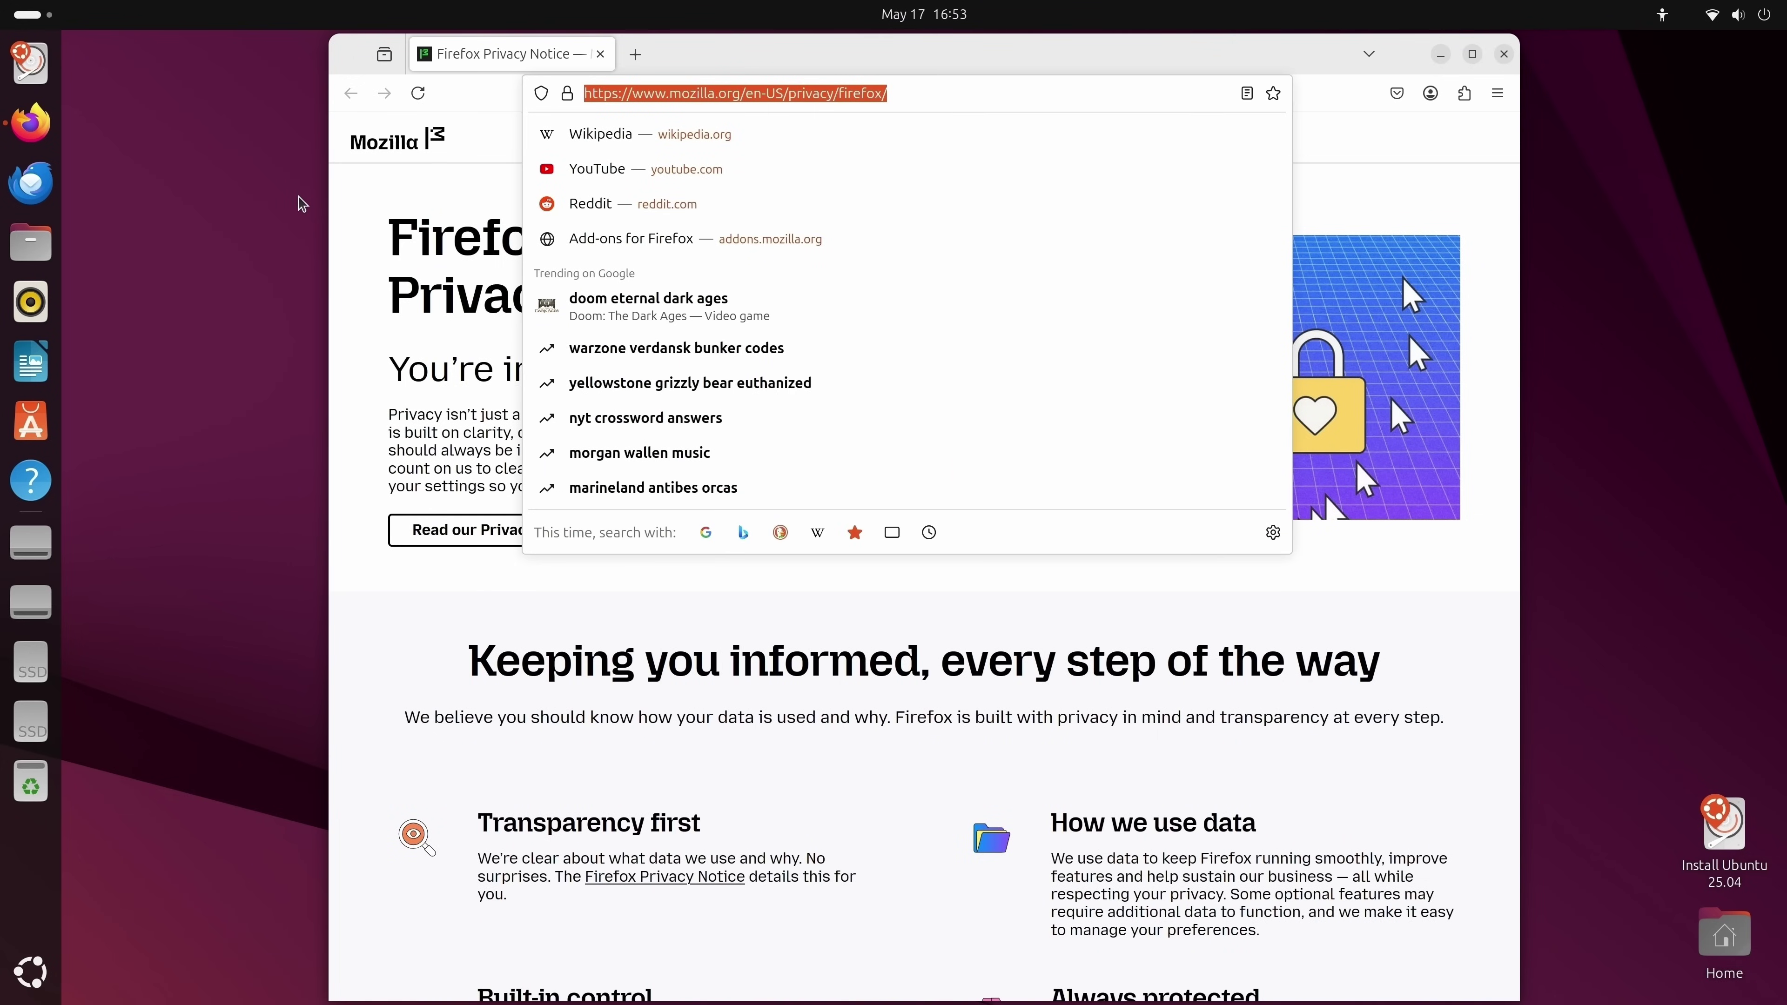
type("learn")
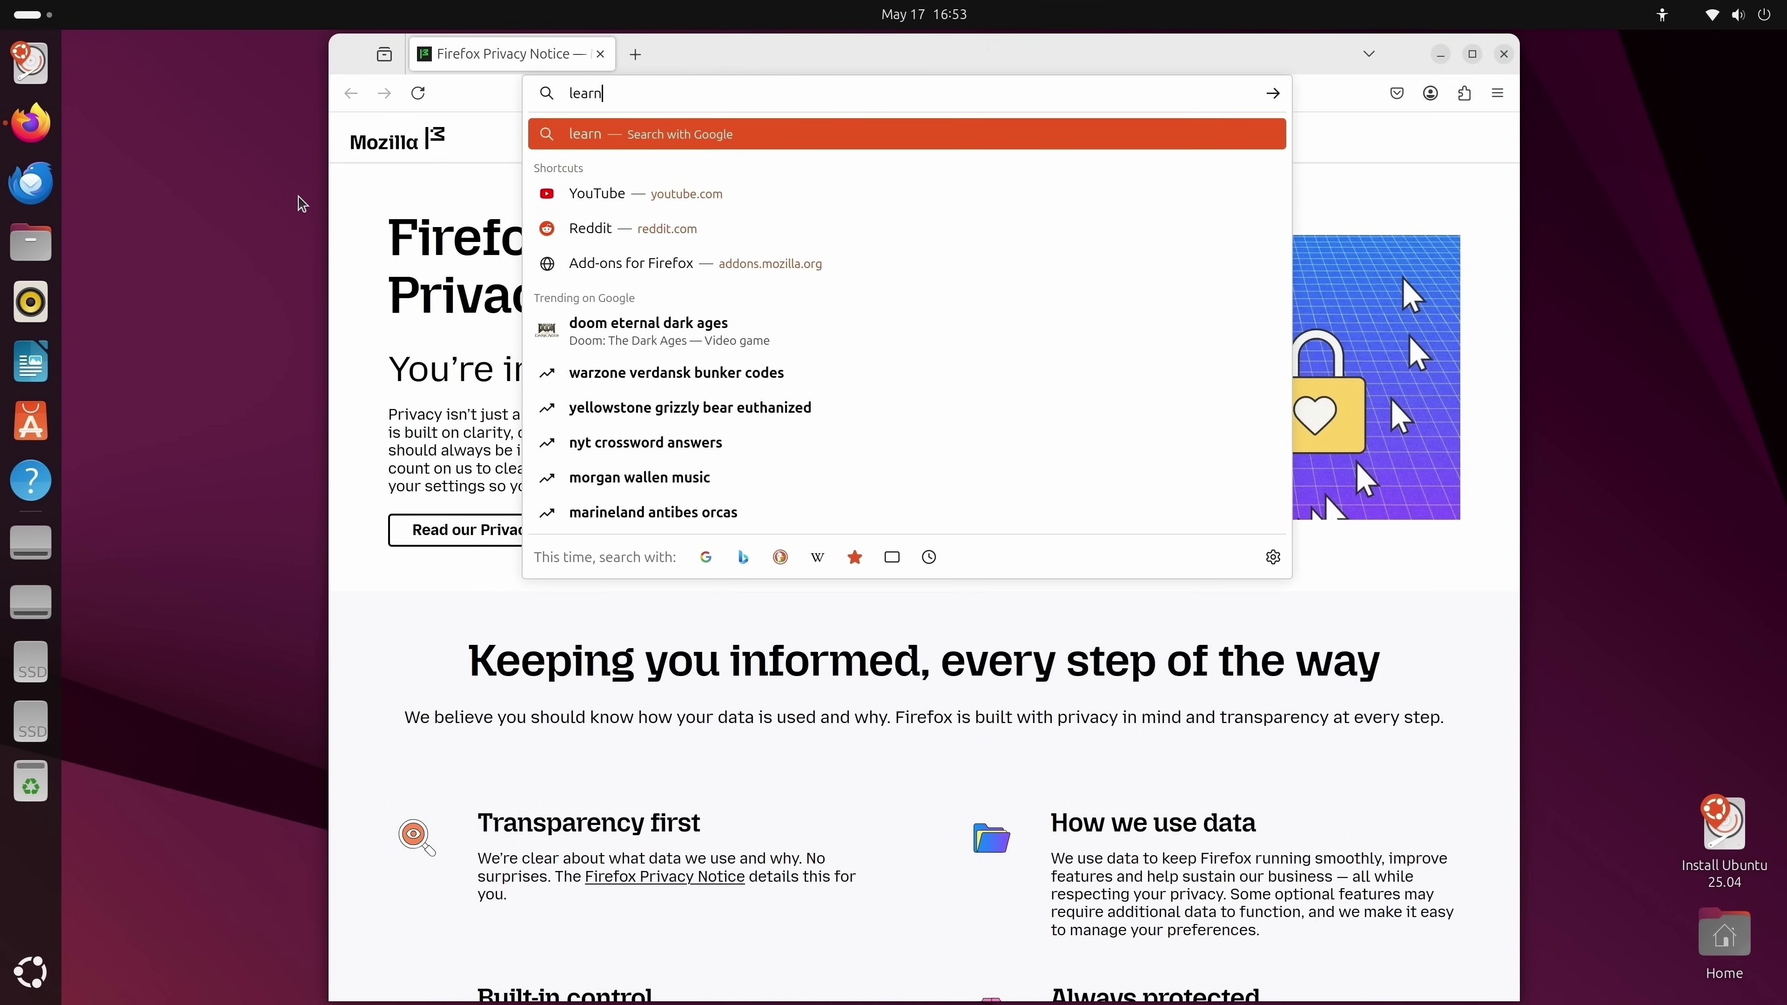
type("linux.tv")
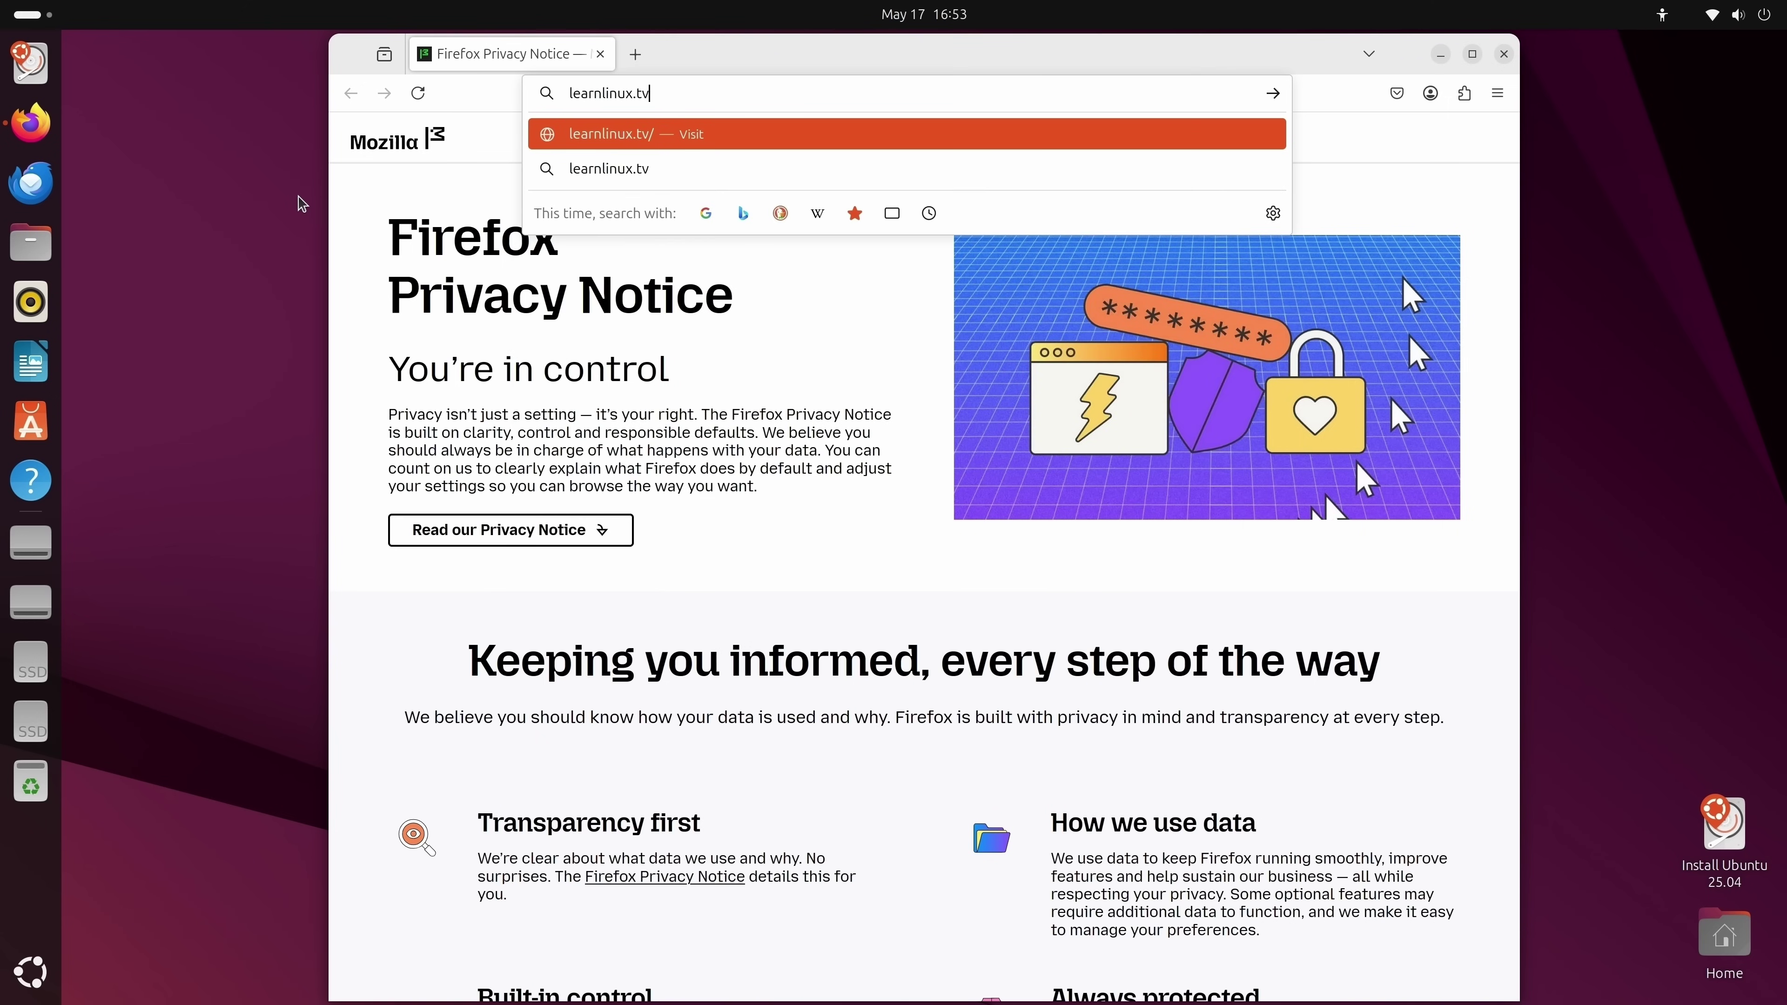
key("Return")
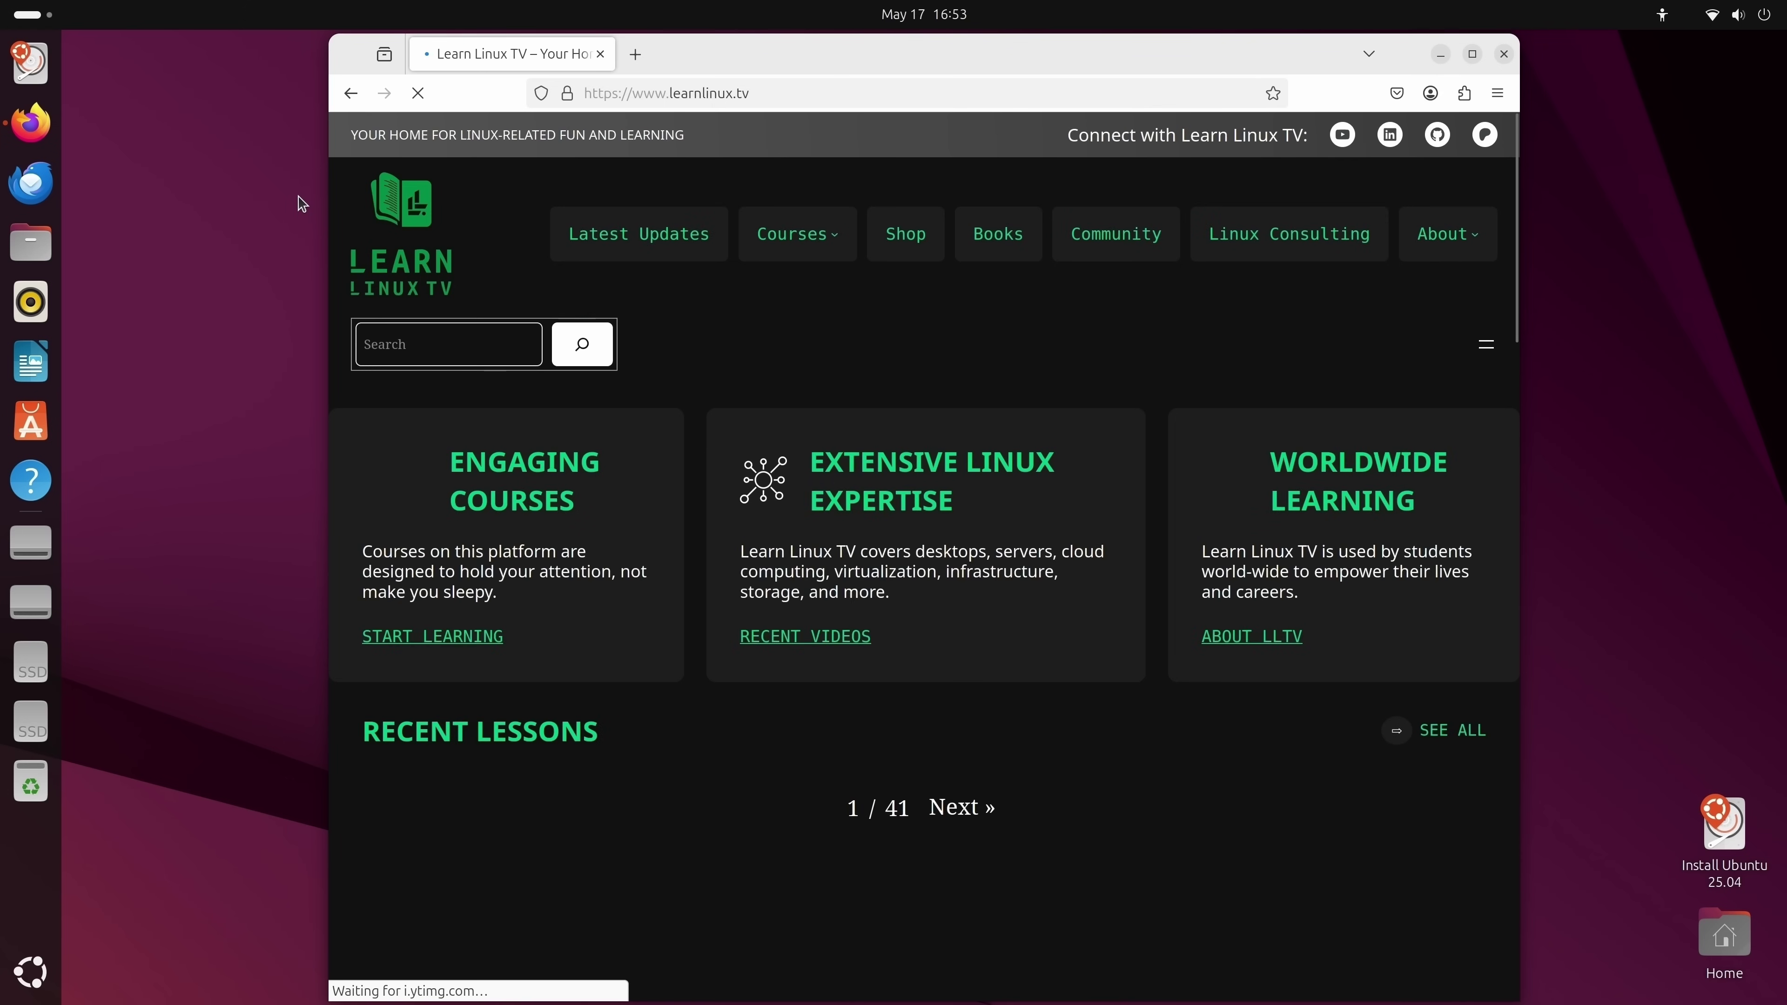
scroll(616, 600, "down", 15)
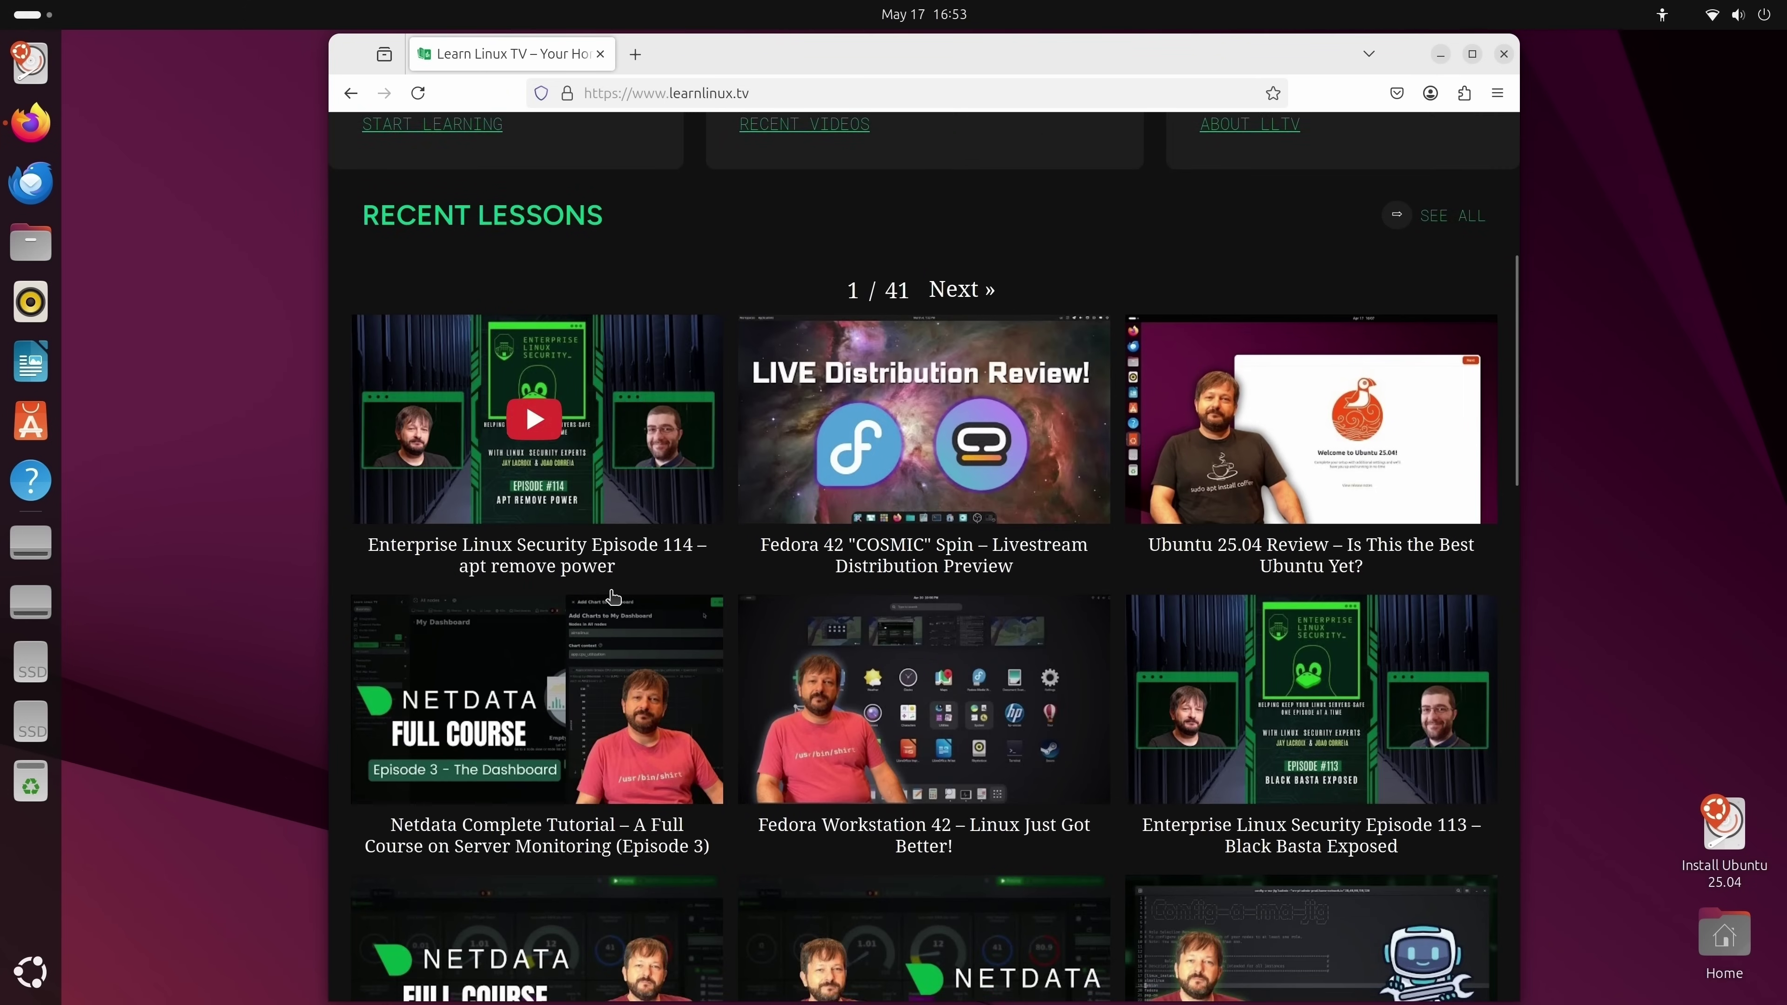
scroll(623, 594, "up", 15)
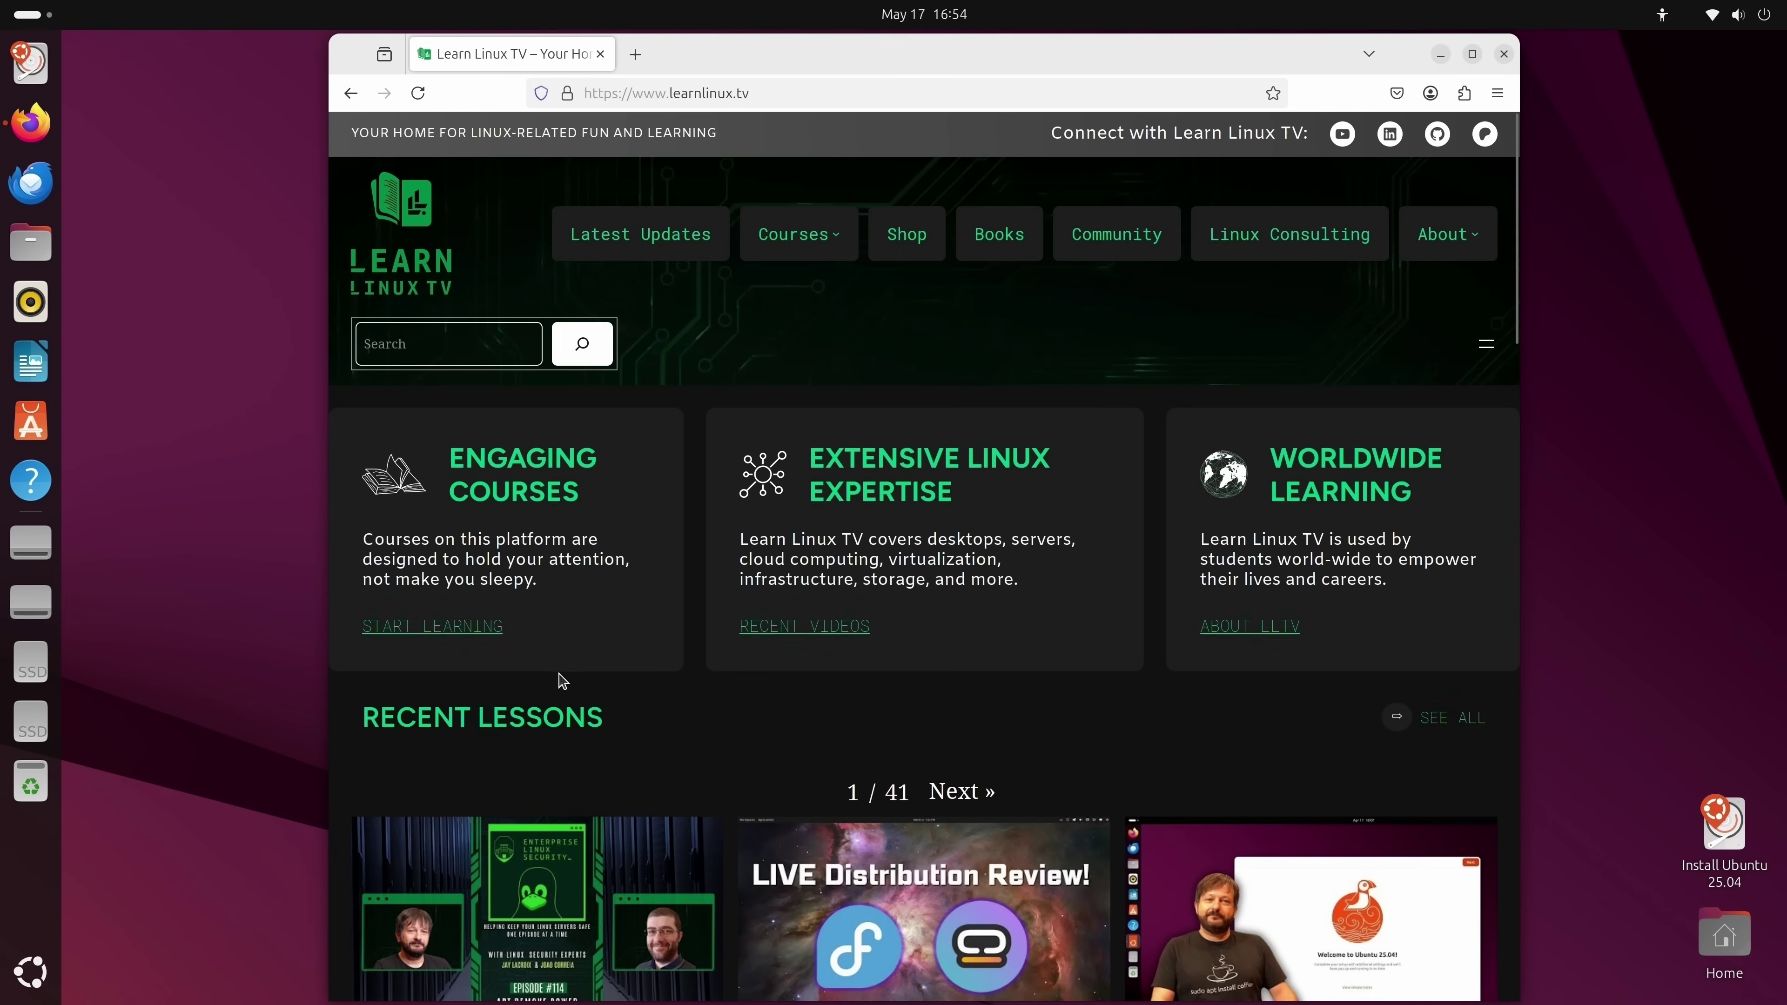
scroll(593, 660, "down", 5)
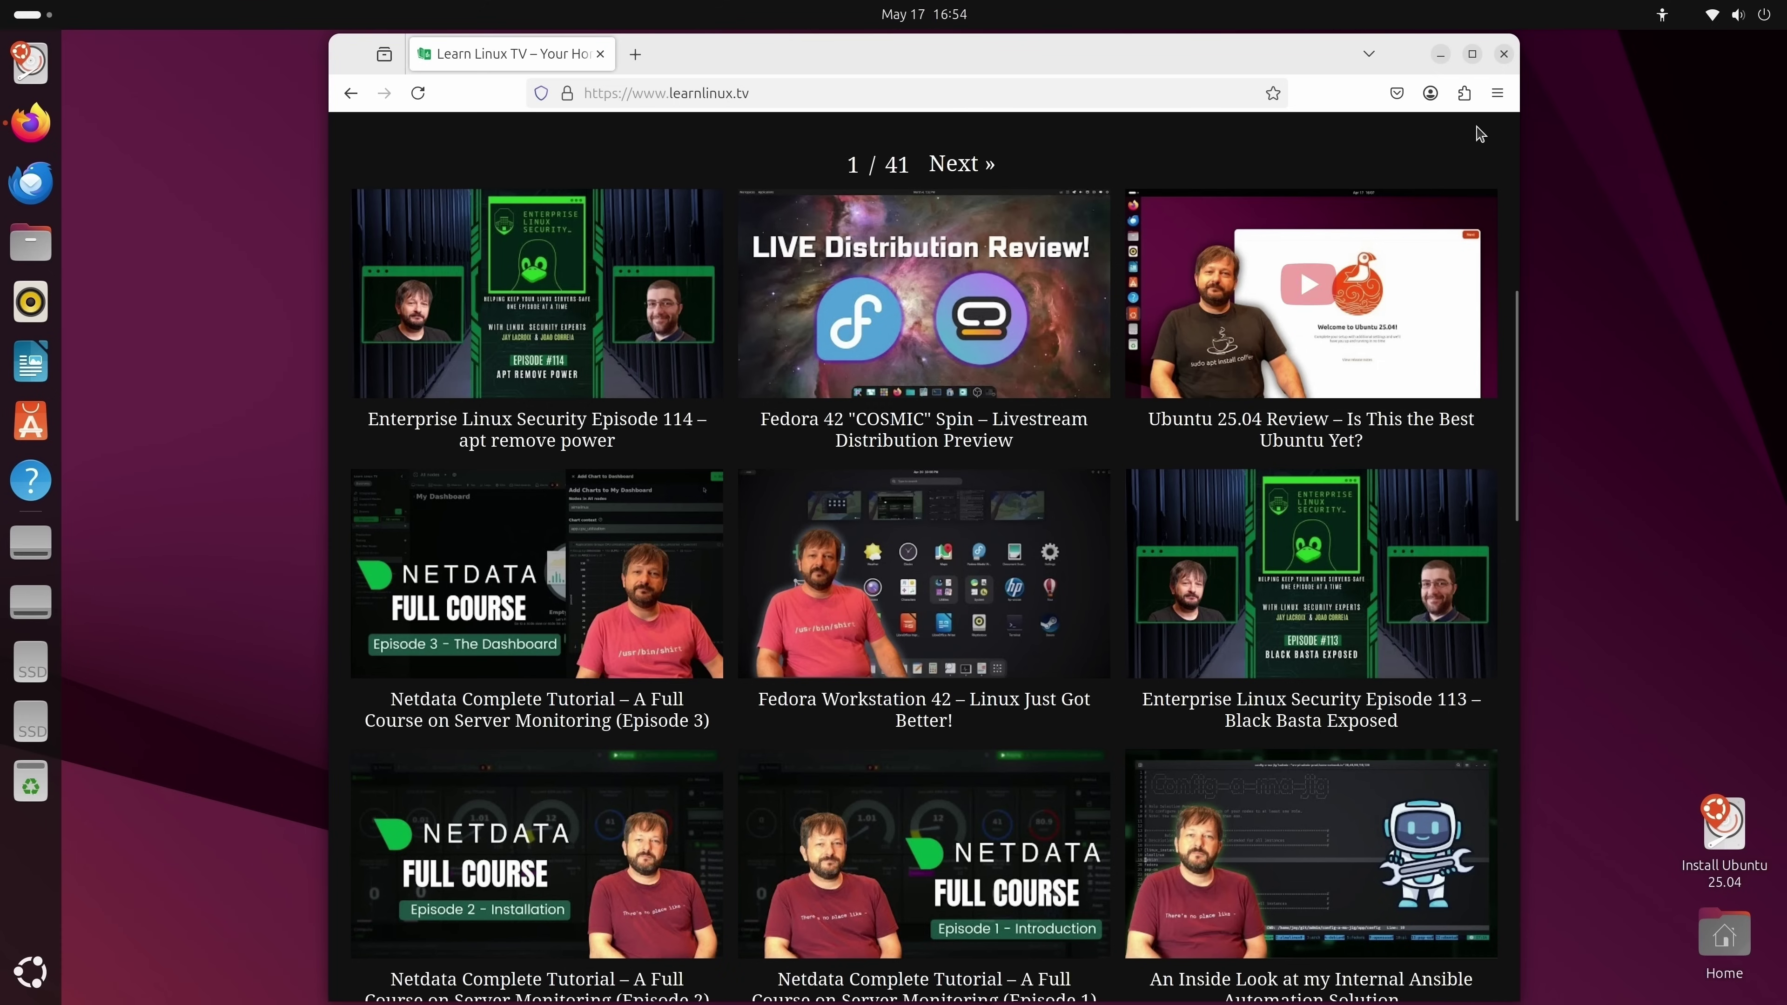
left_click(1504, 54)
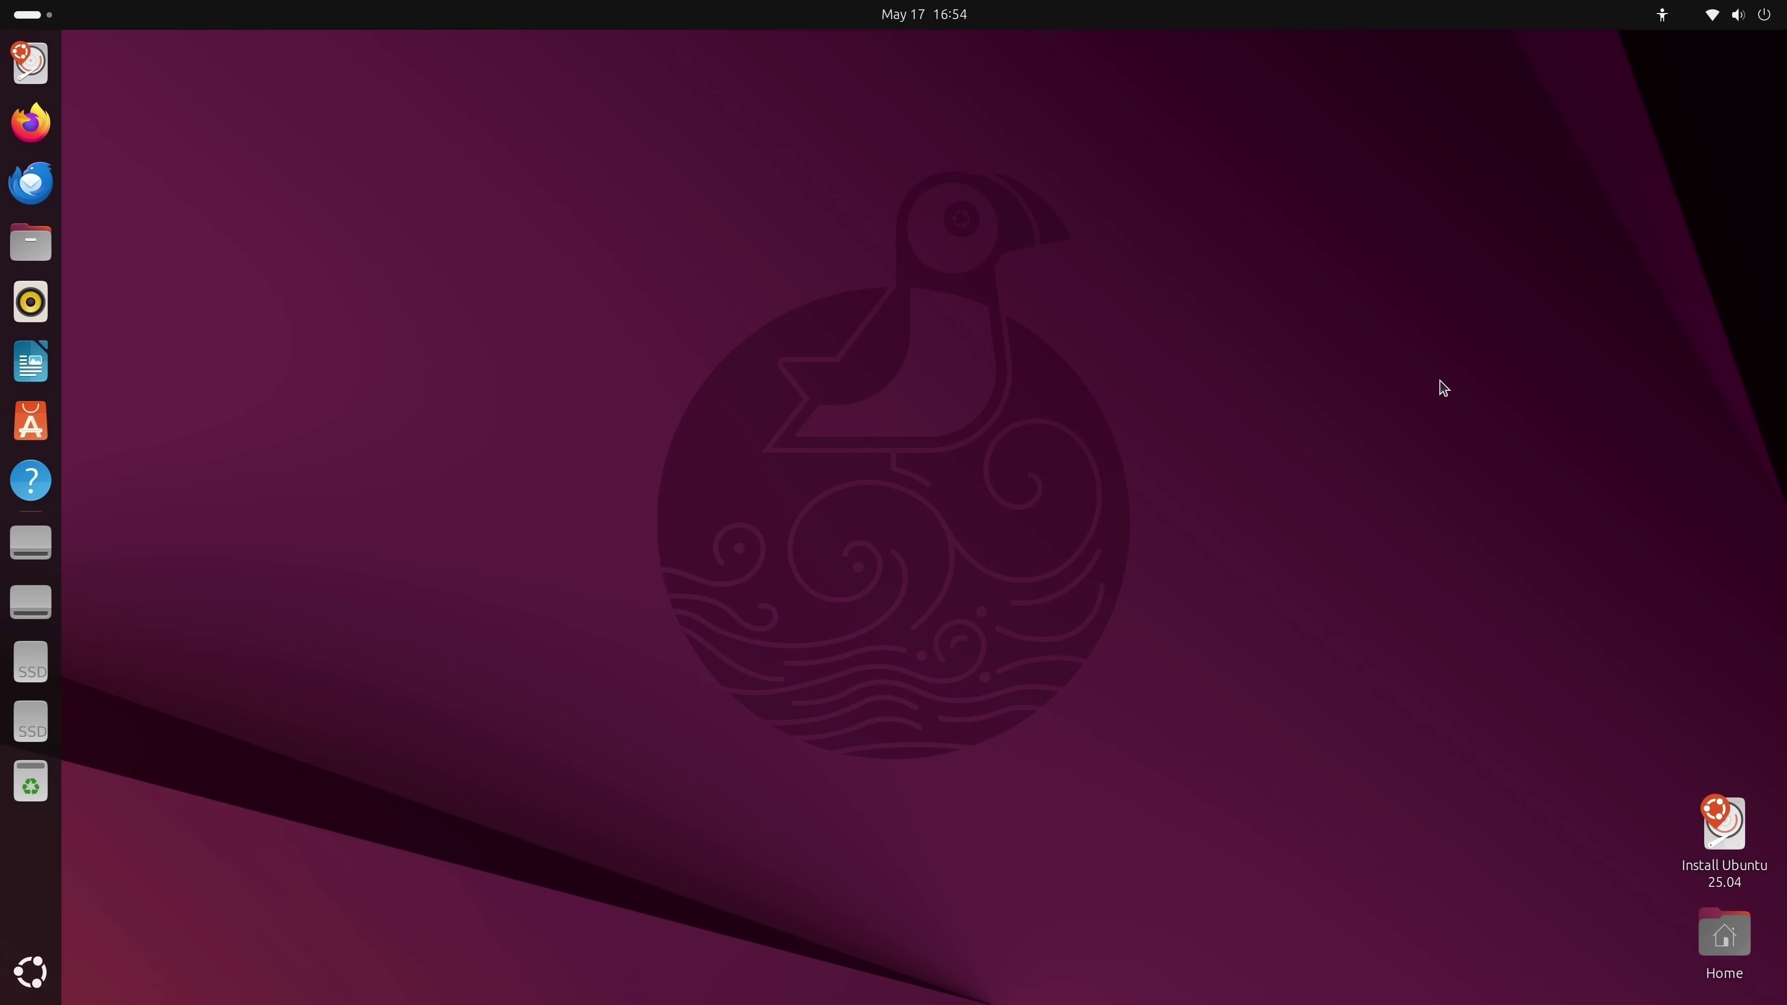
left_click(1714, 17)
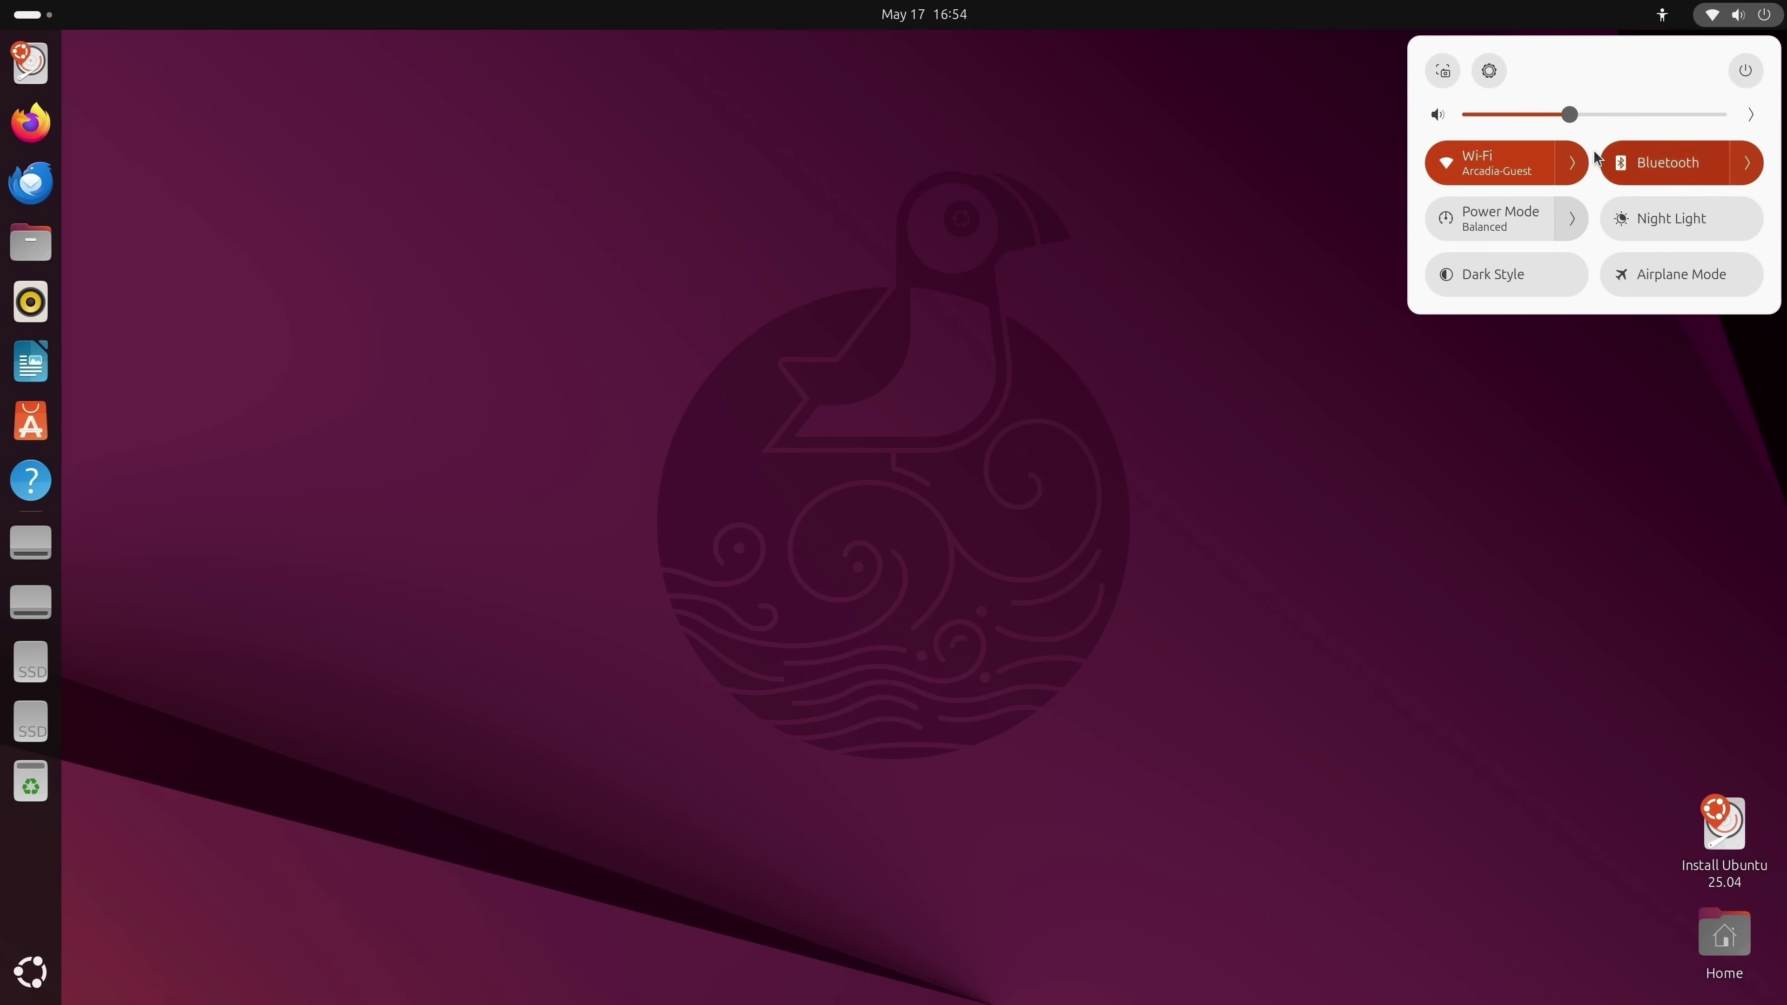
left_click(1572, 163)
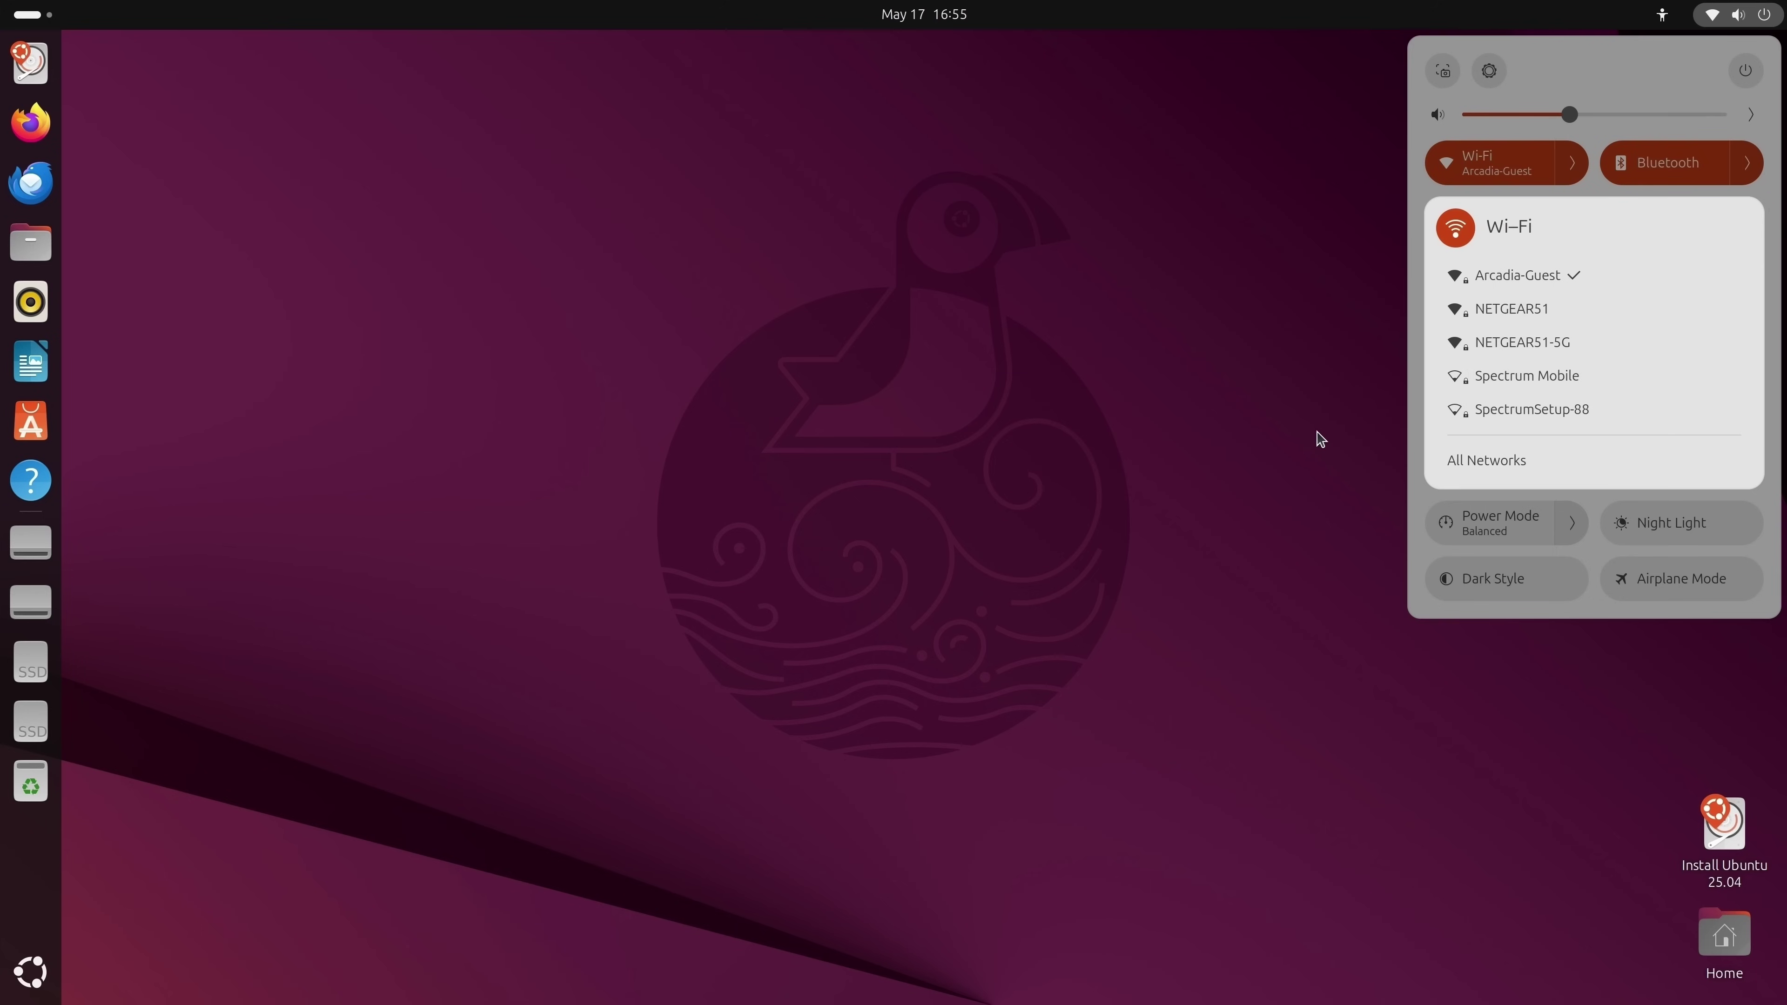
key("Escape")
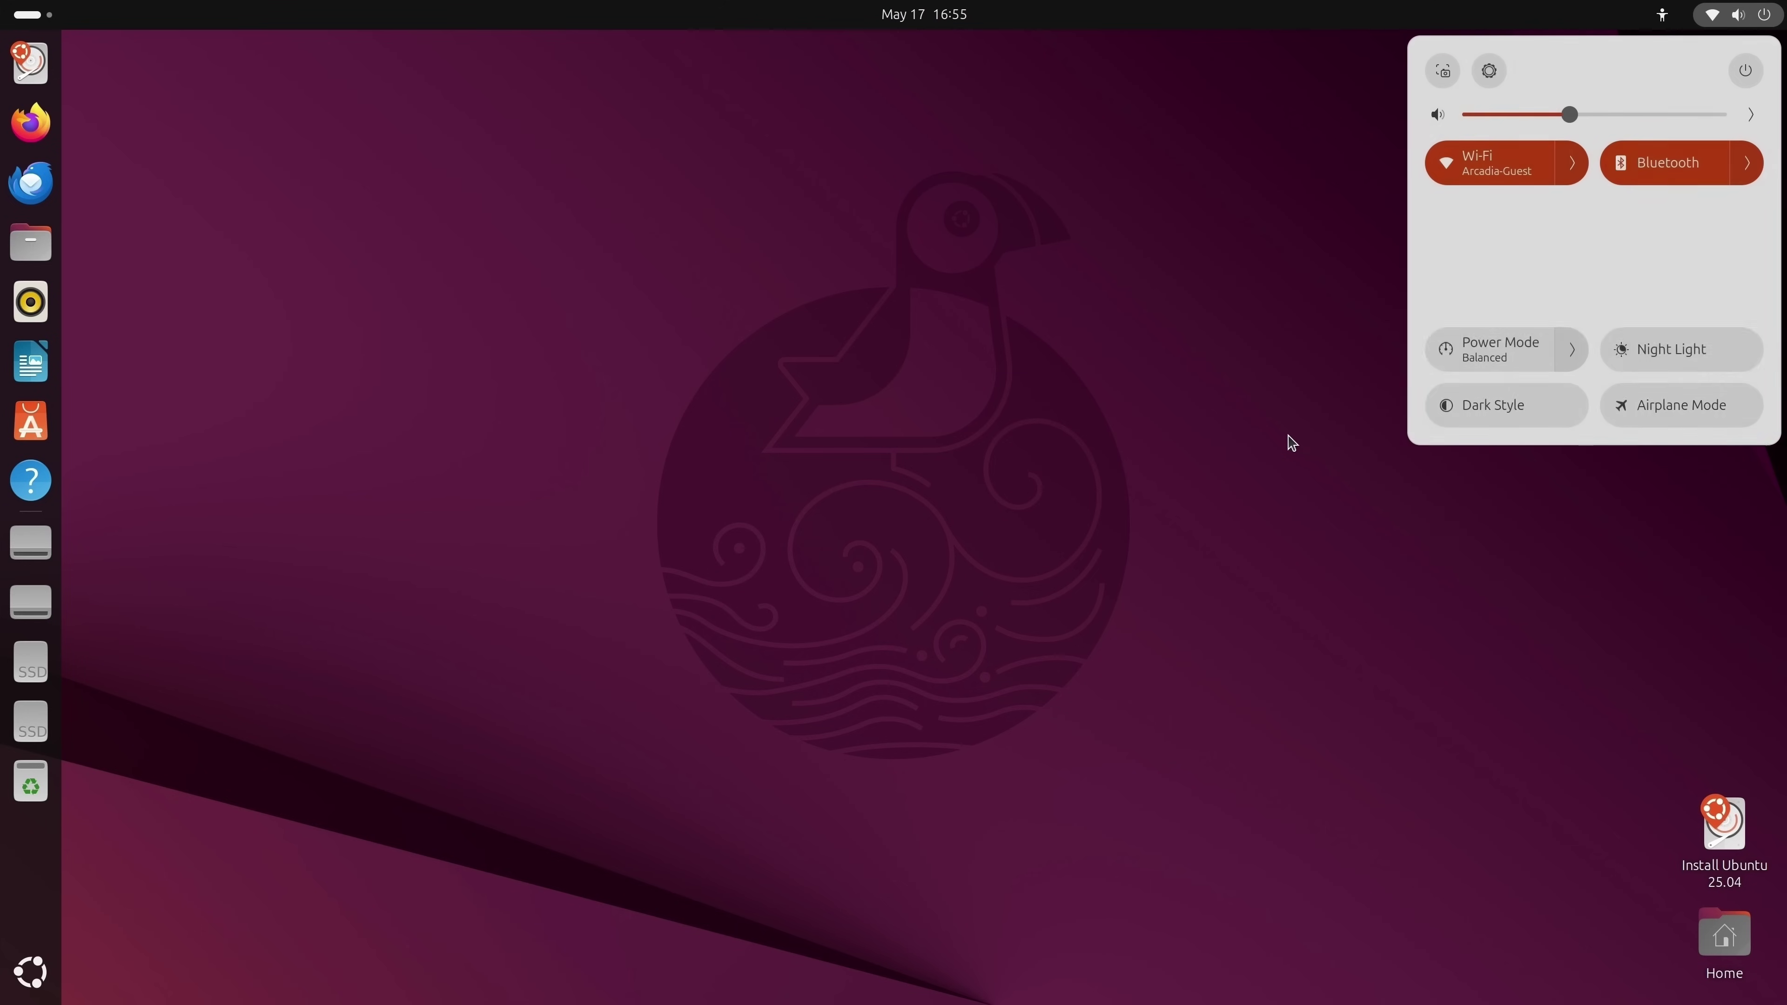
key("Escape")
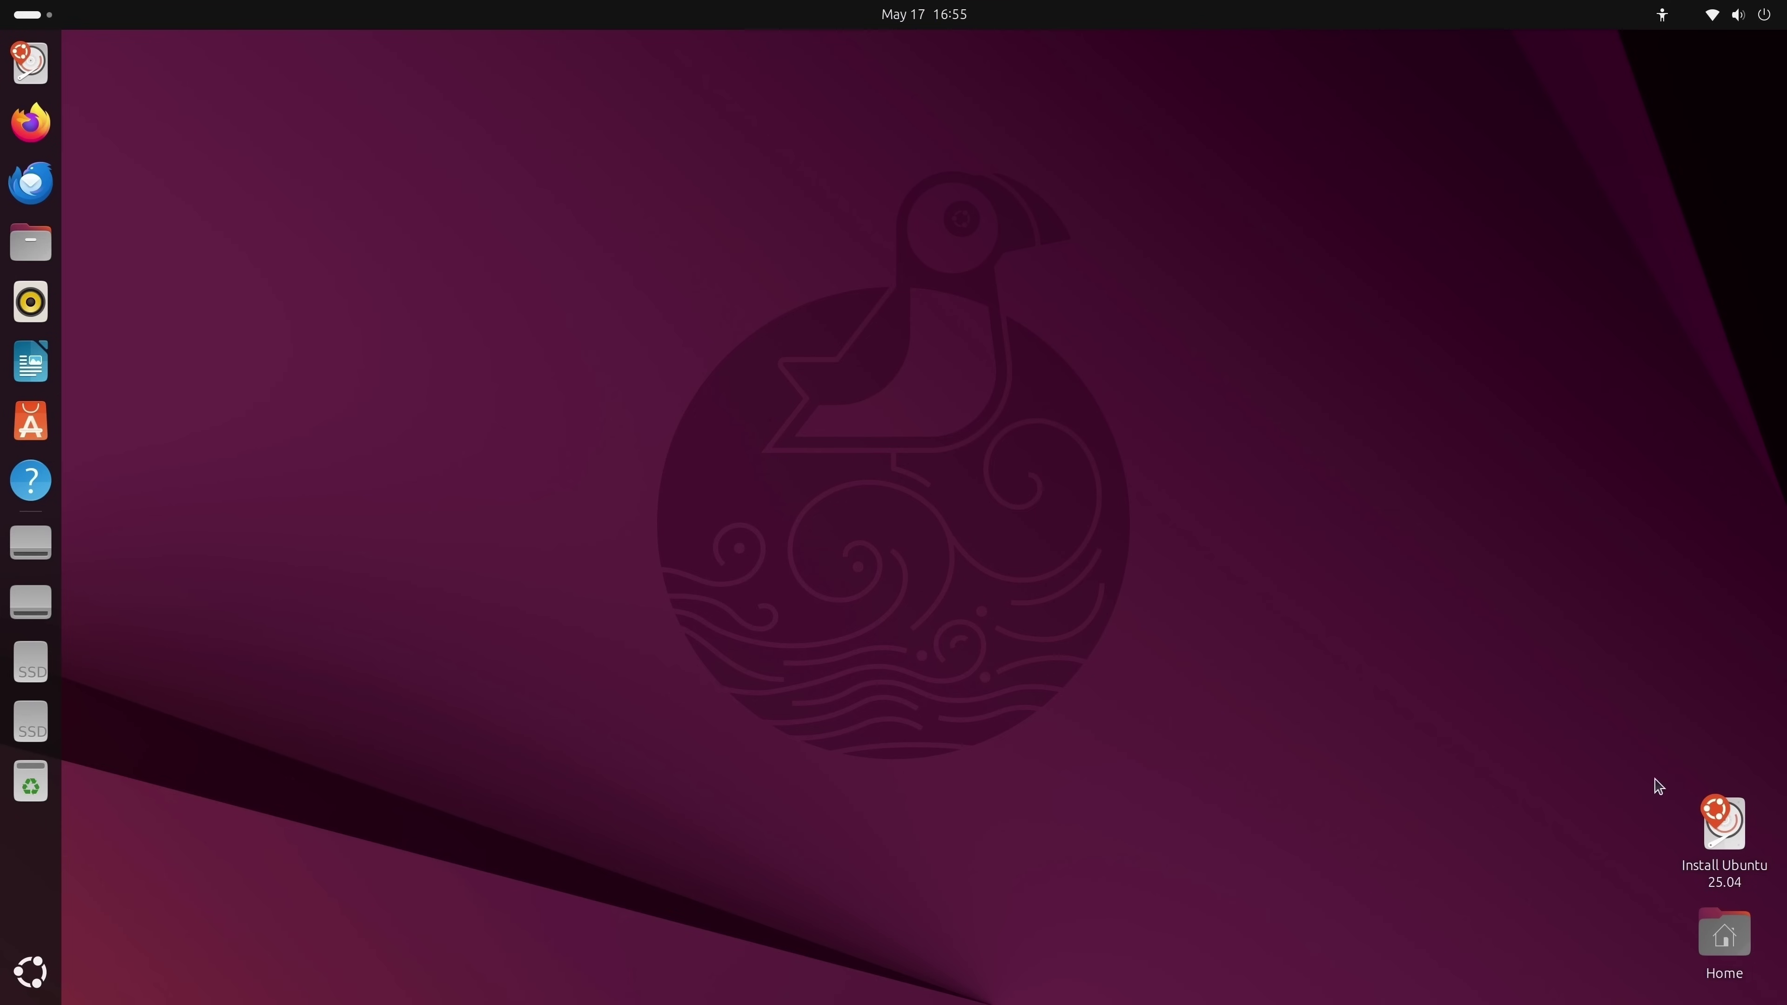
Launch Install Ubuntu 25.04, keep English, and pass the Accessibility page.
double_click(1725, 825)
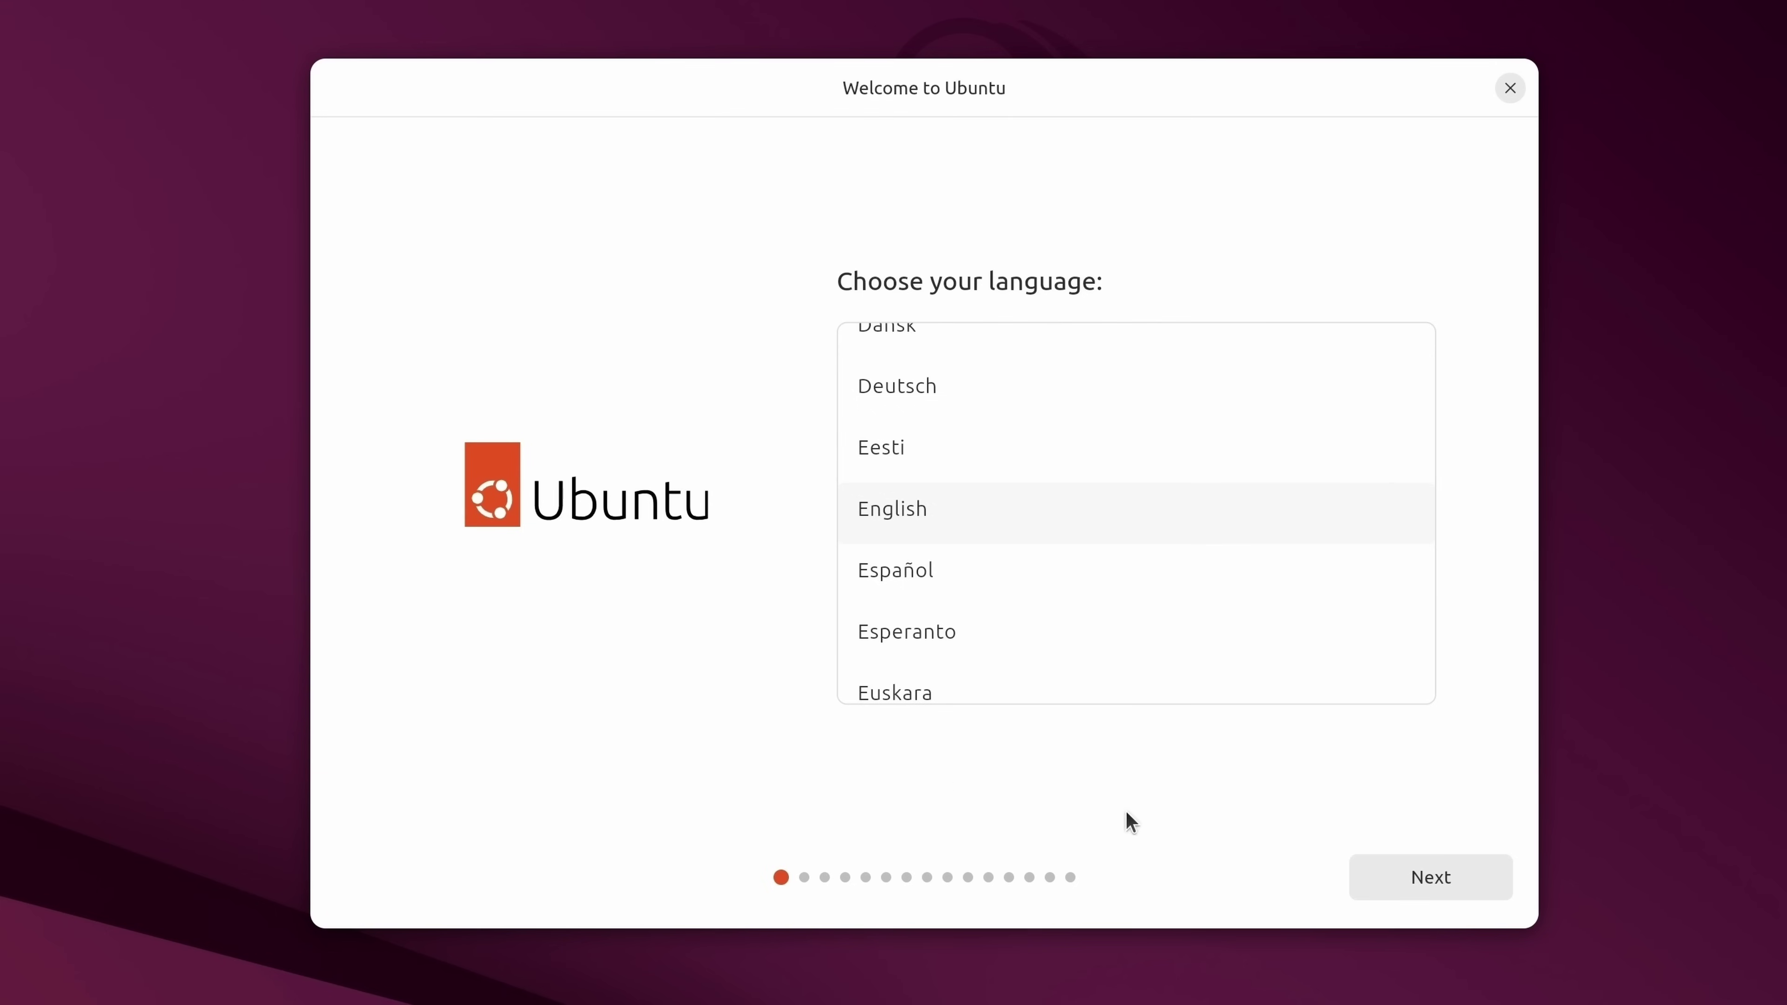
left_click(934, 515)
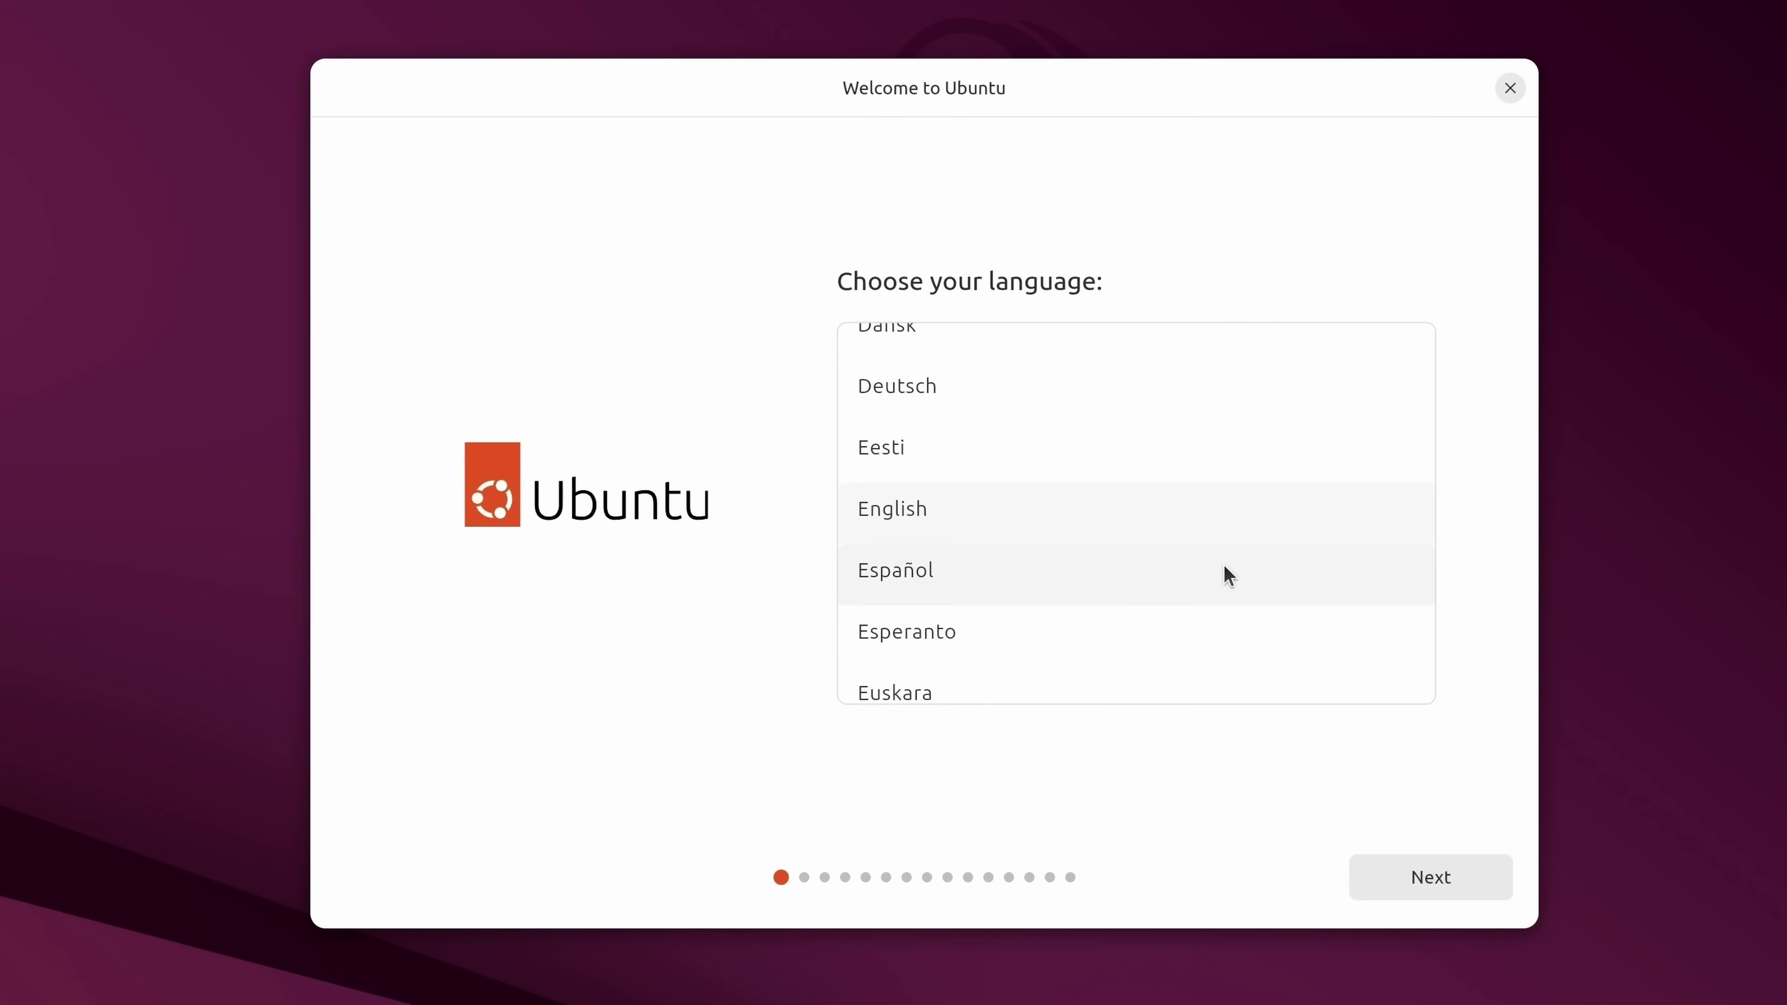
scroll(1231, 556, "down", 10)
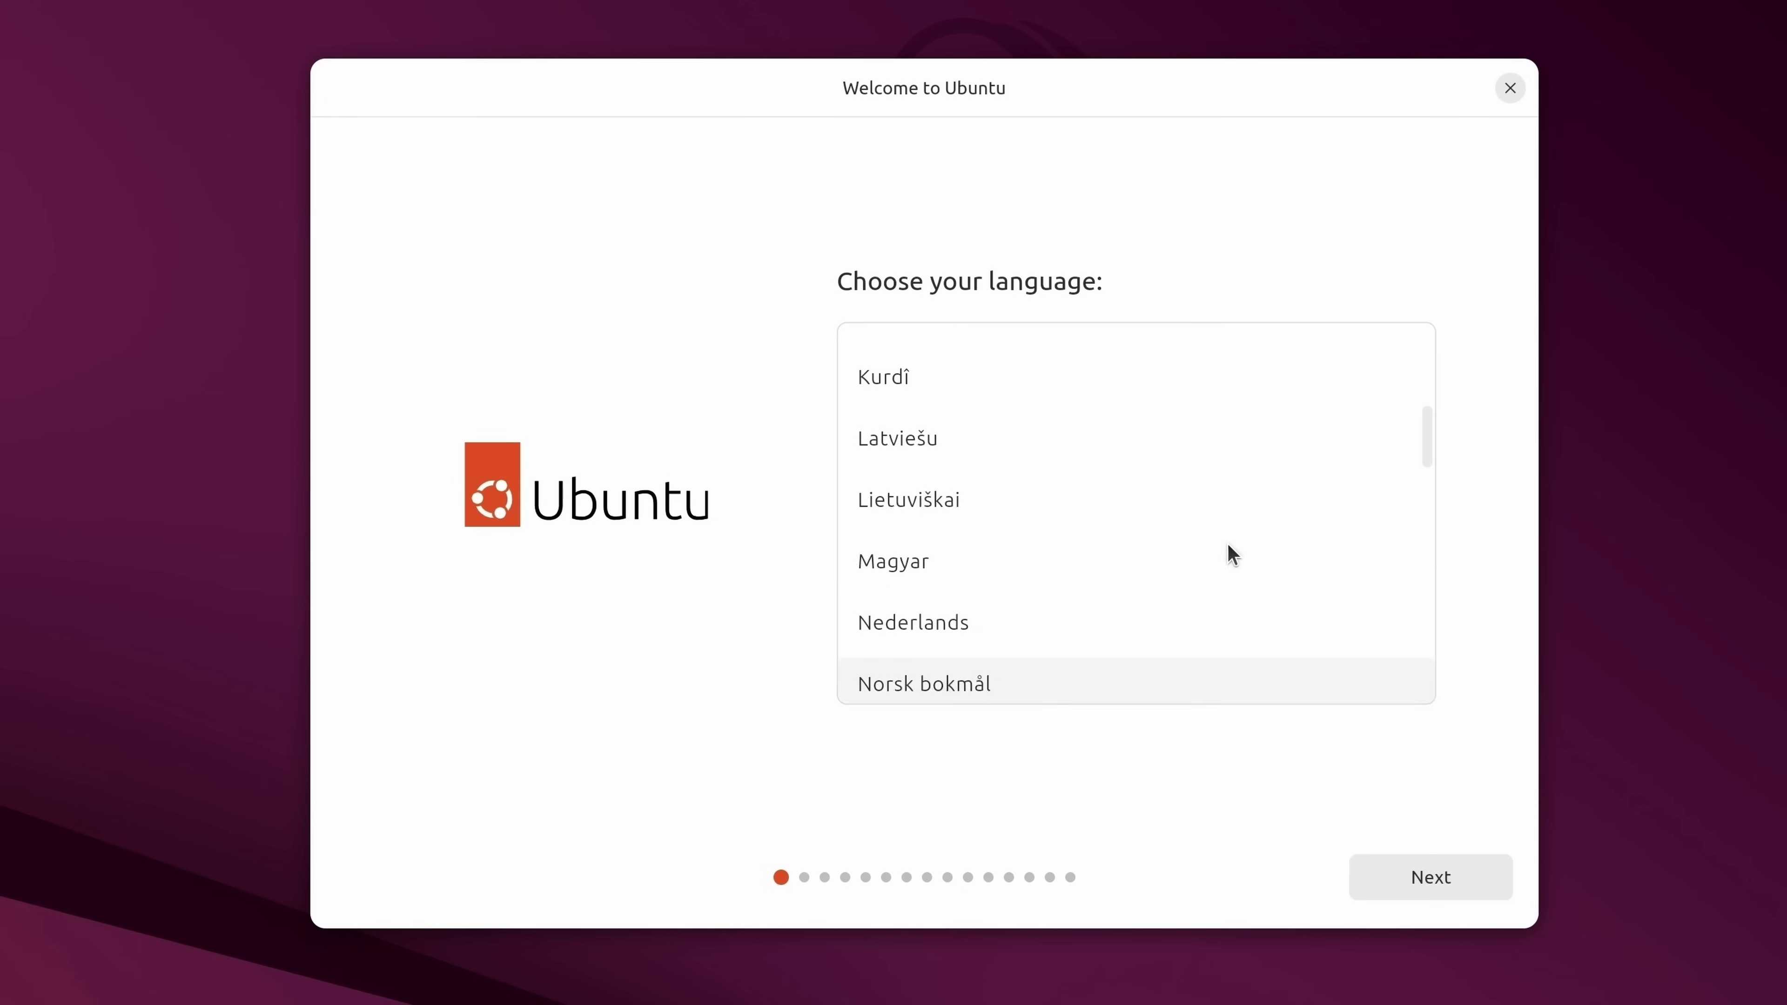
scroll(1230, 552, "up", 15)
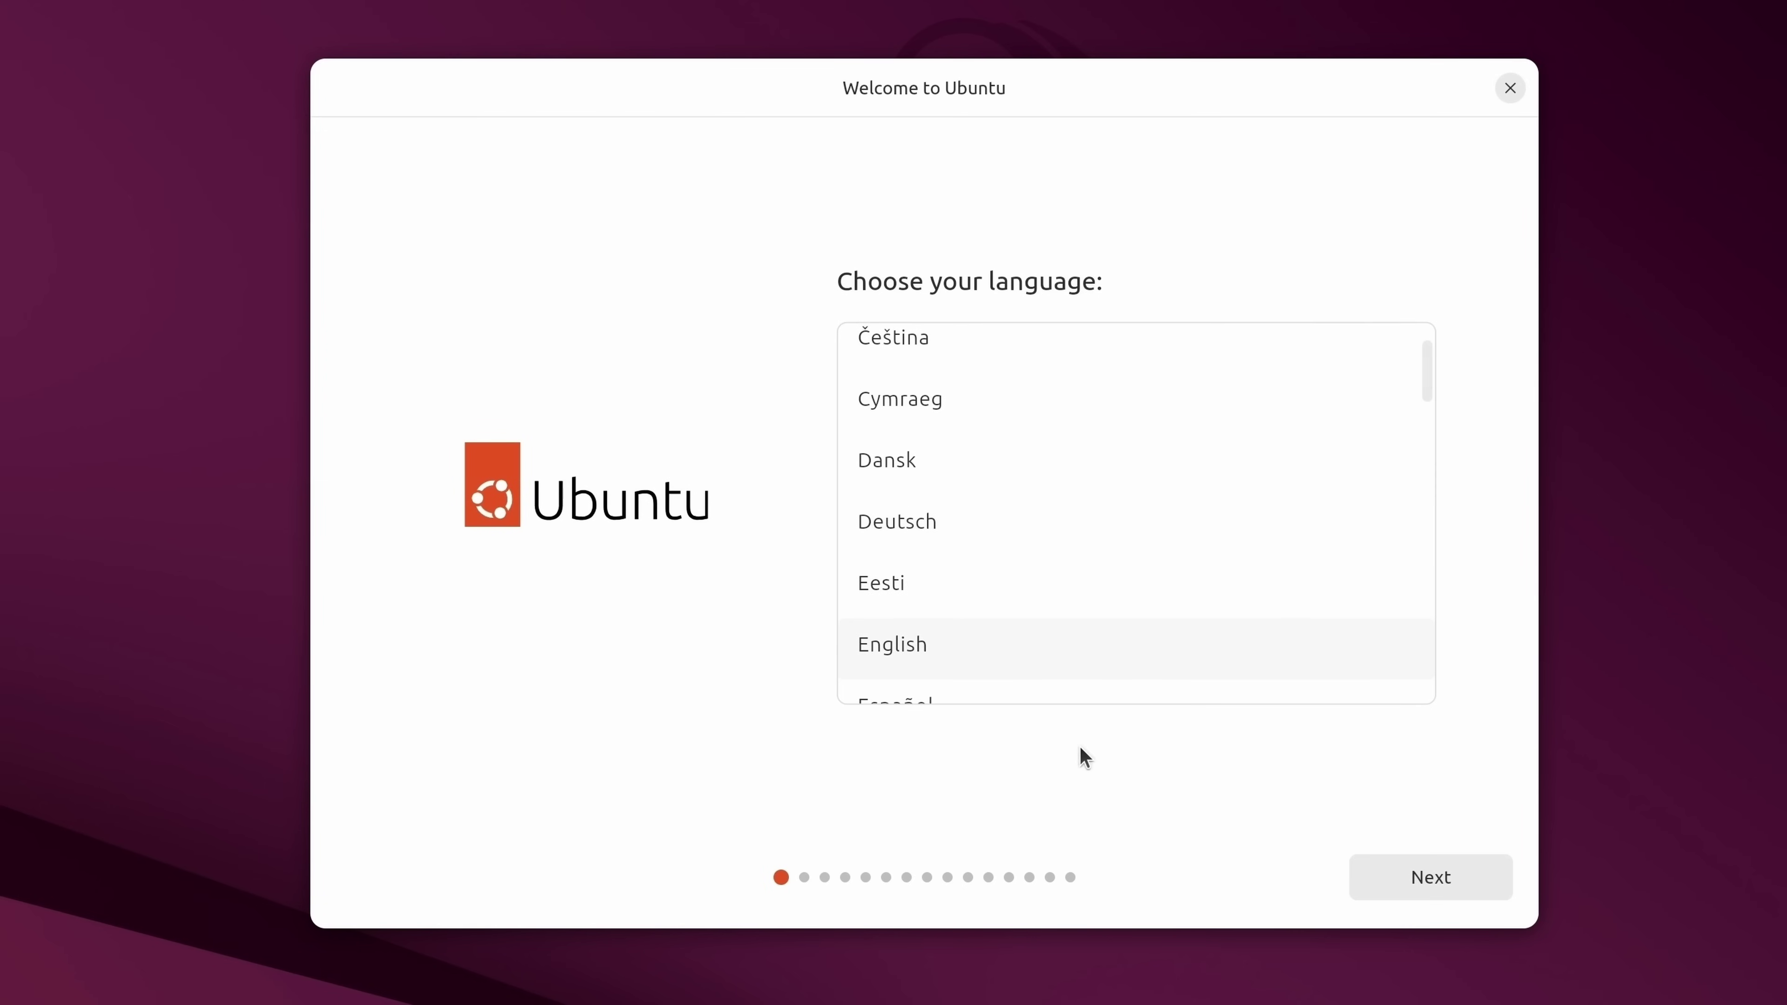
left_click(1398, 882)
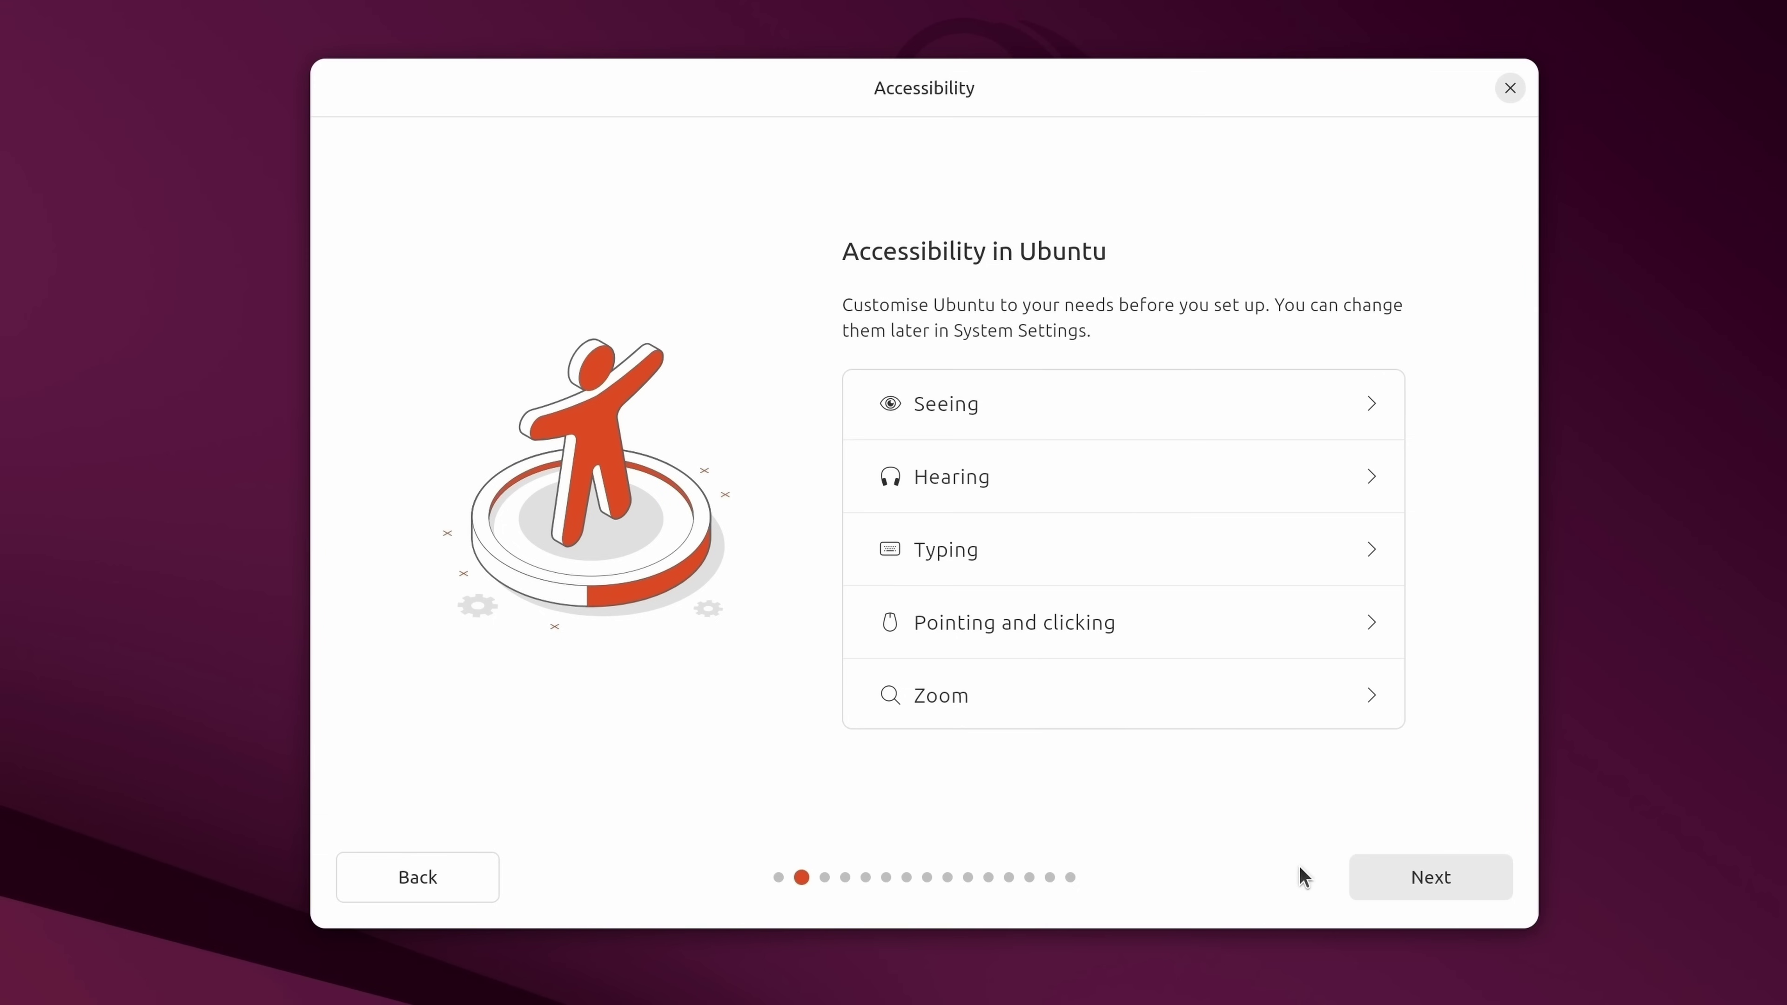
left_click(1427, 887)
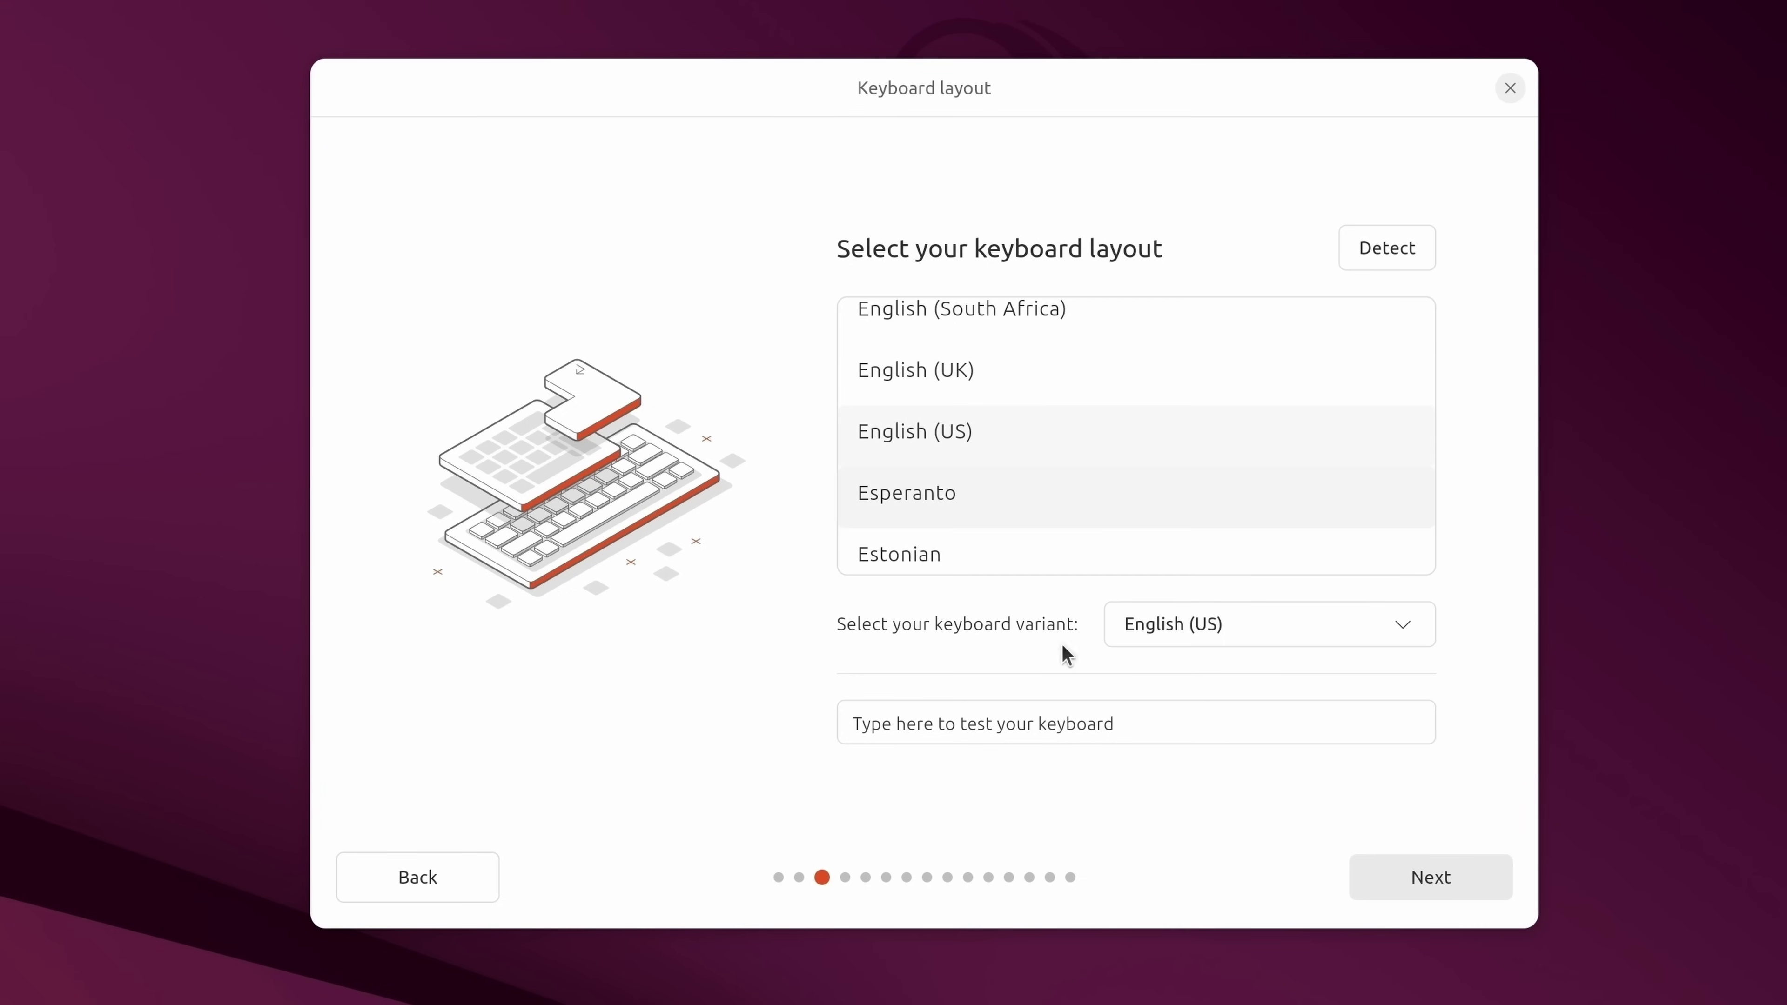
Test the English (US) layout by typing 'testing', then keep the Arcadia-Guest connection.
left_click(1039, 725)
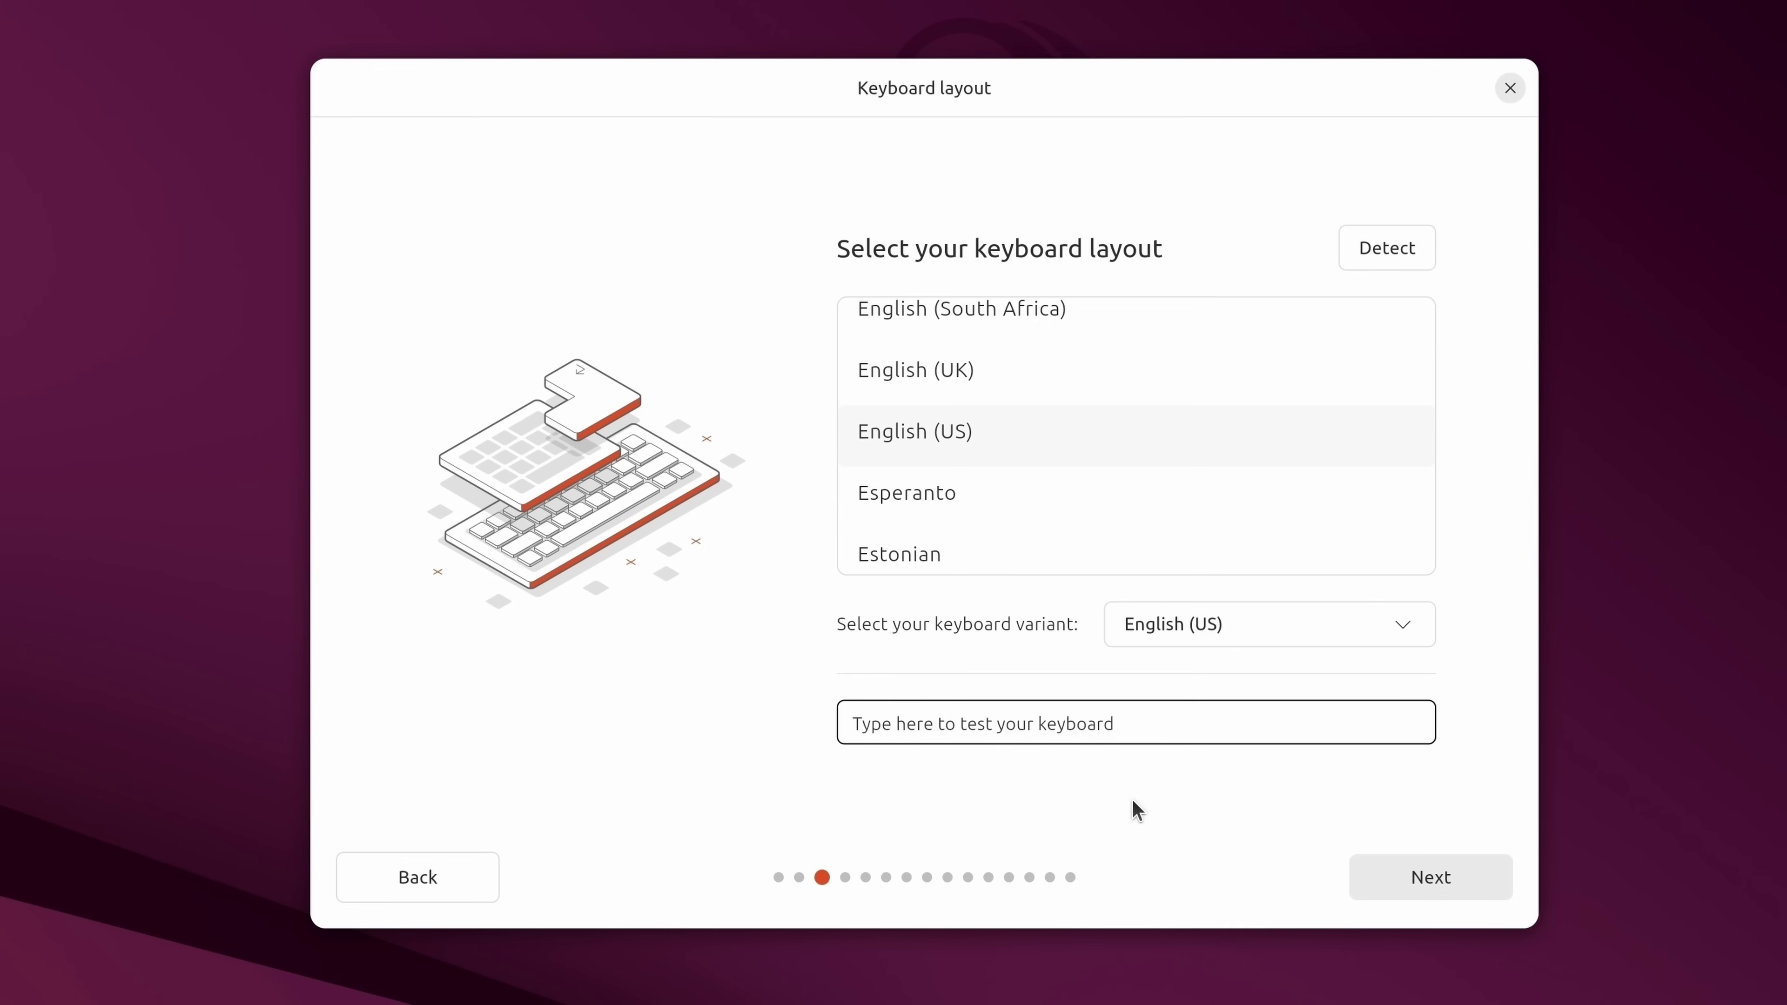
type("testing")
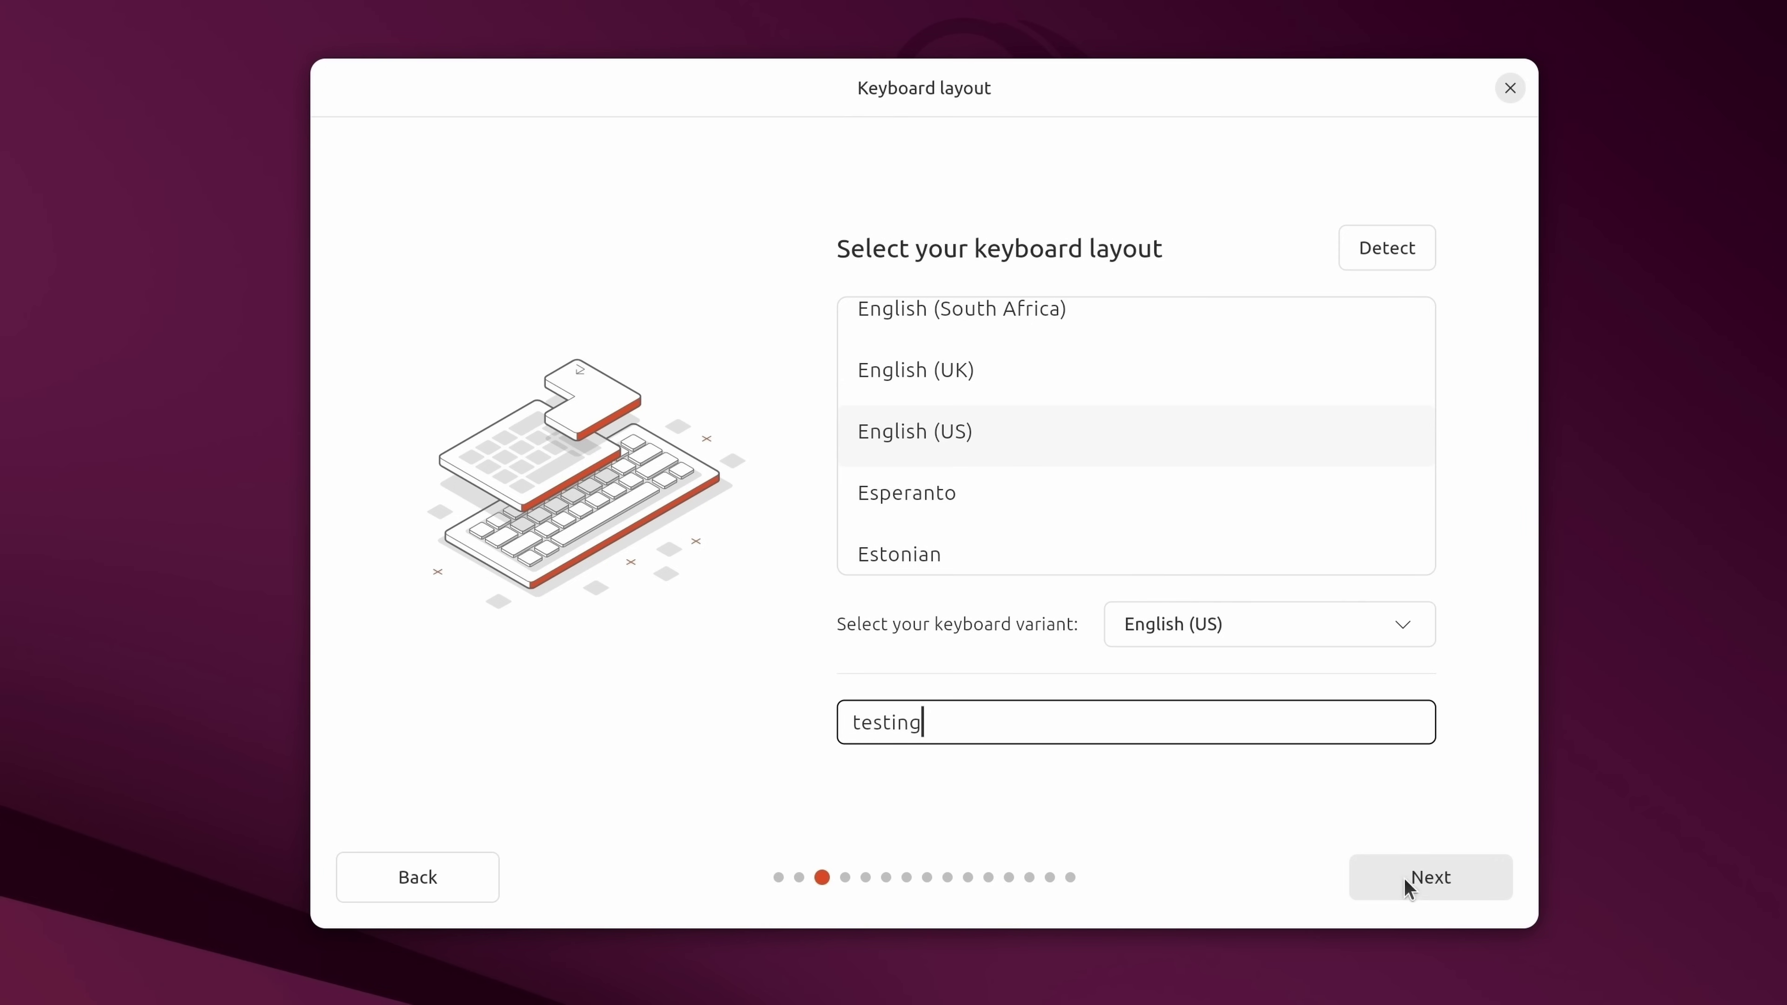
left_click(1433, 886)
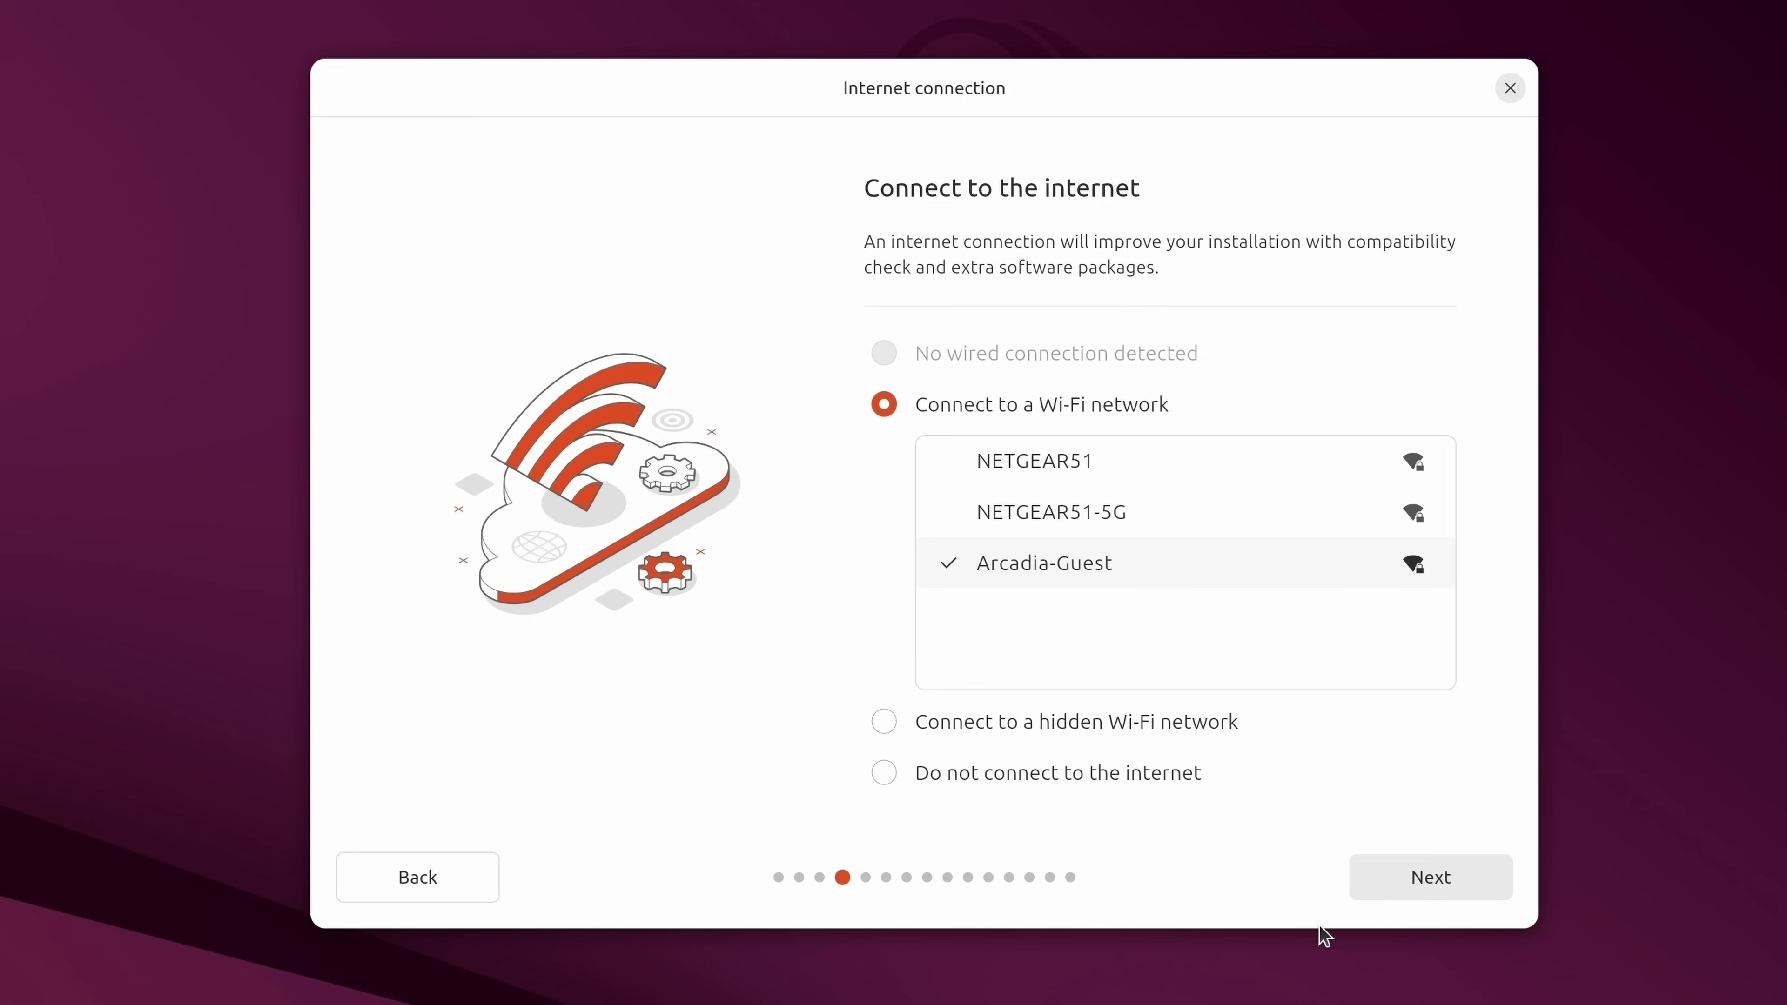
left_click(1416, 889)
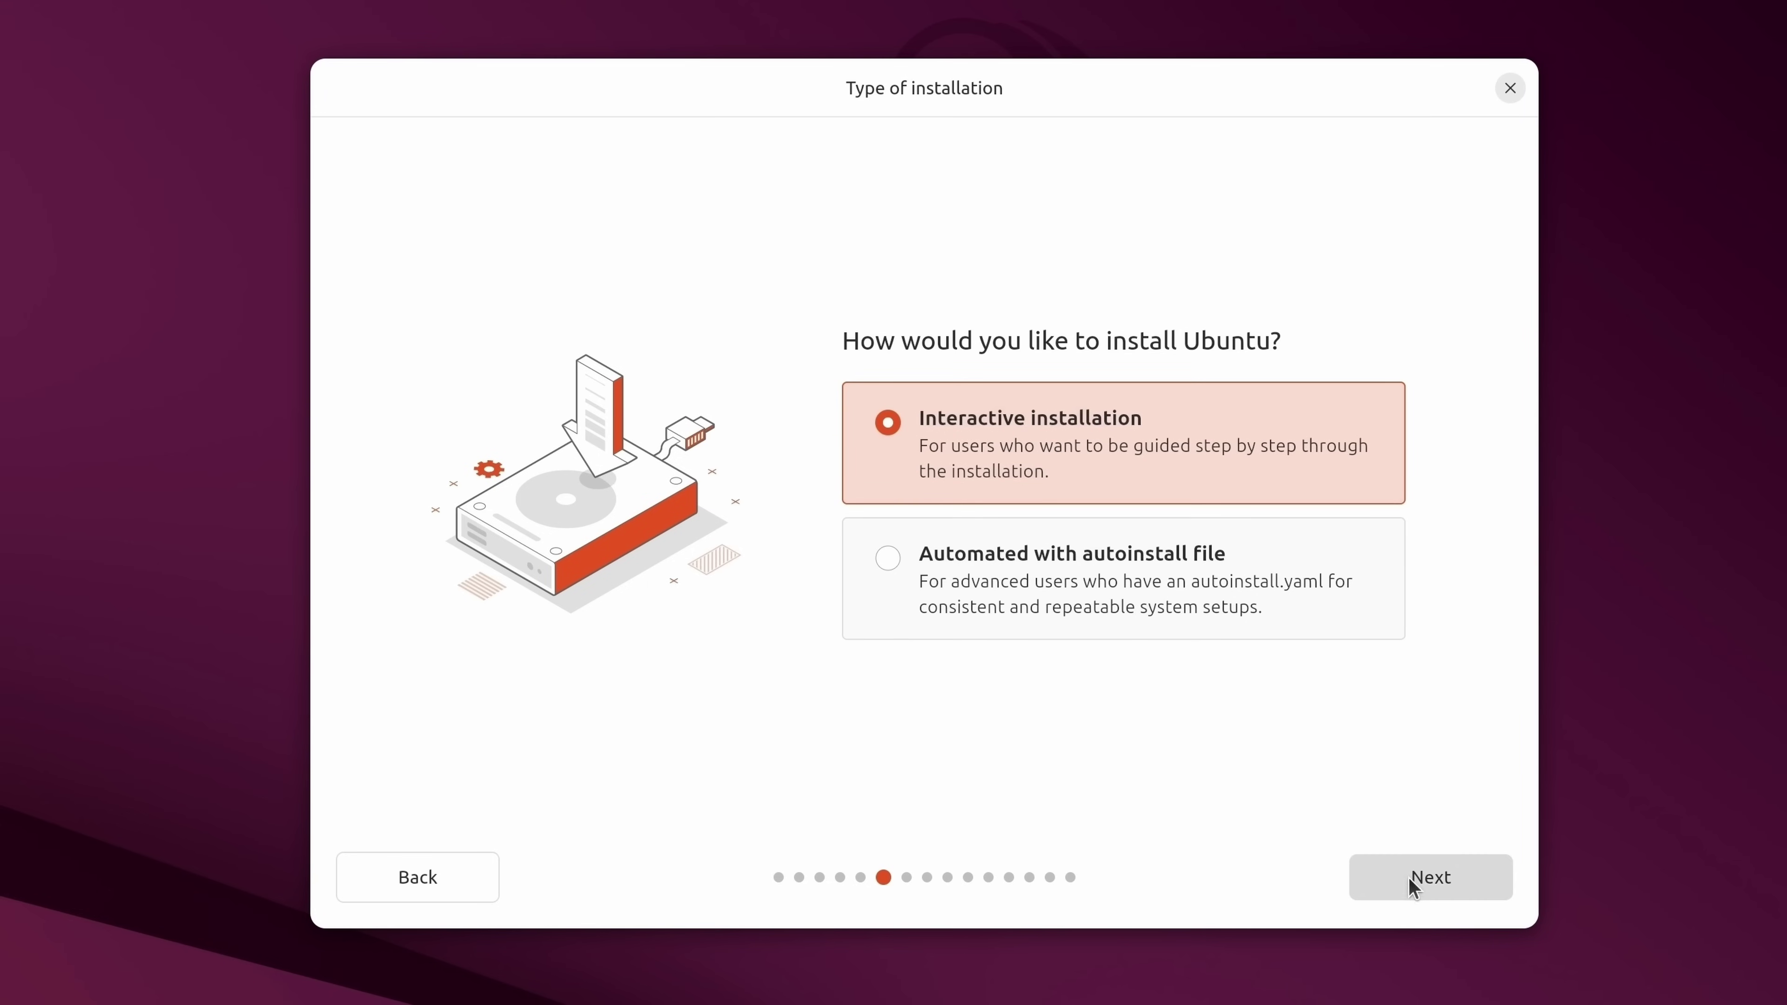
Keep Interactive installation, pick Extended selection of apps, and bring up the app grid.
left_click(1447, 878)
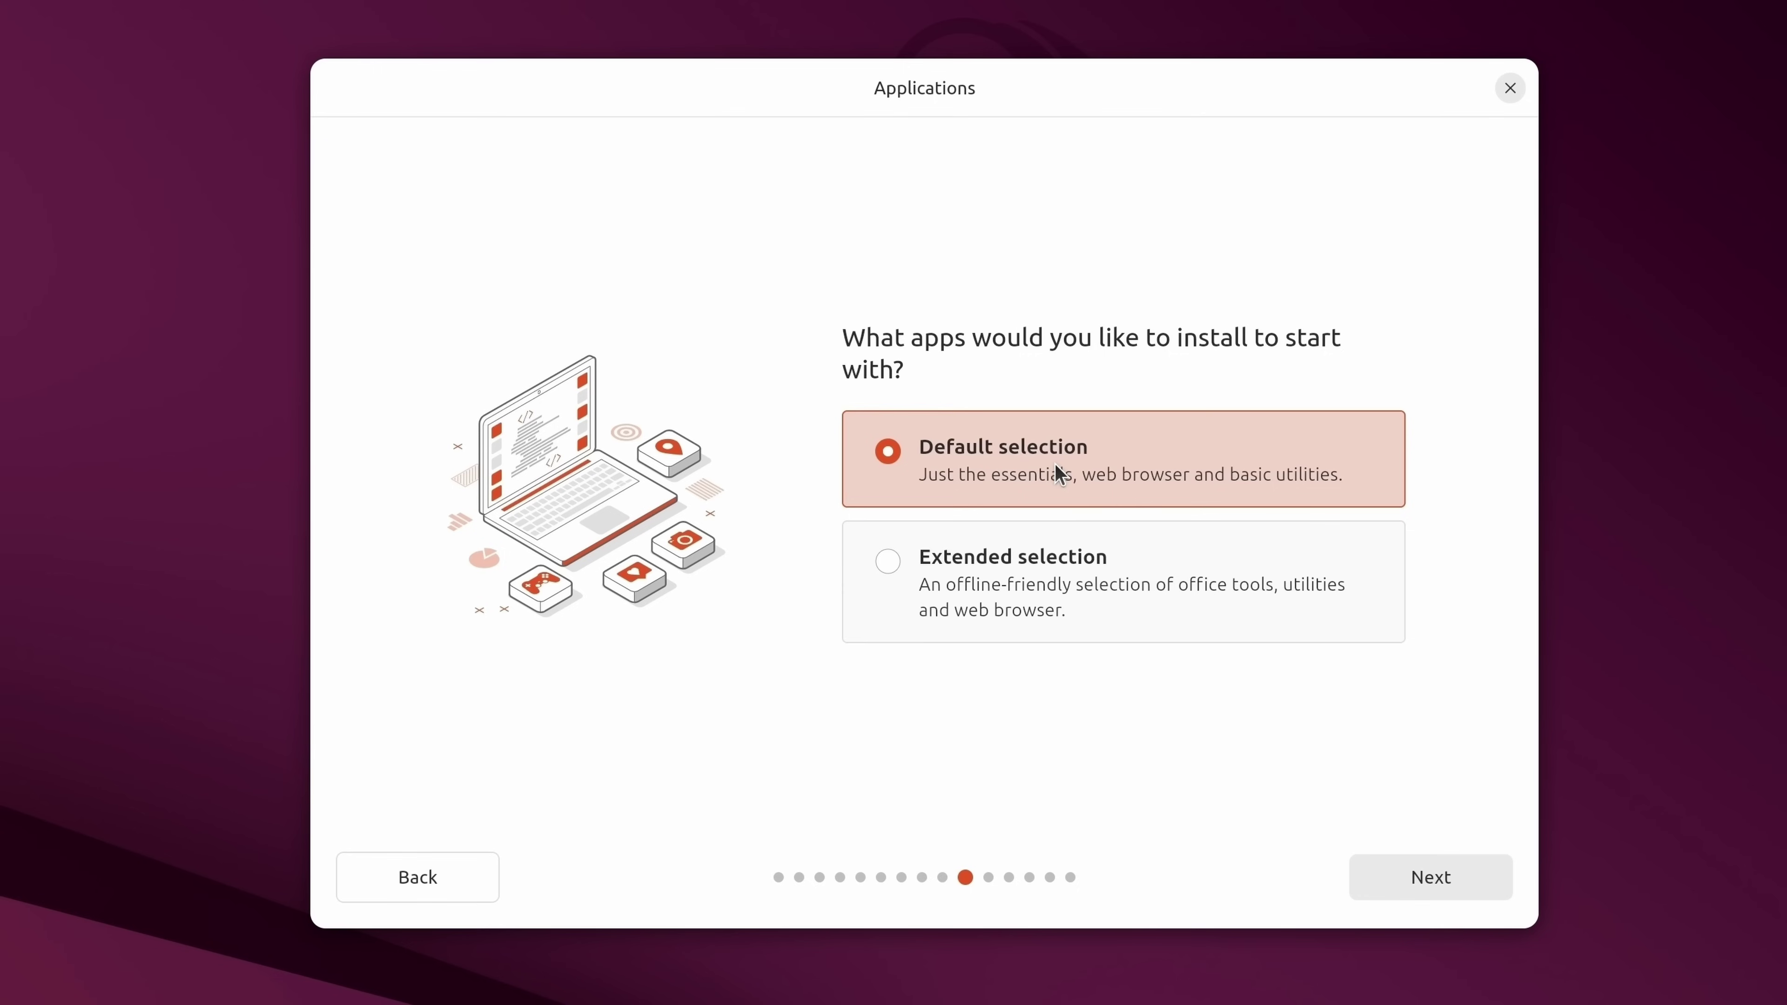
left_click(1108, 591)
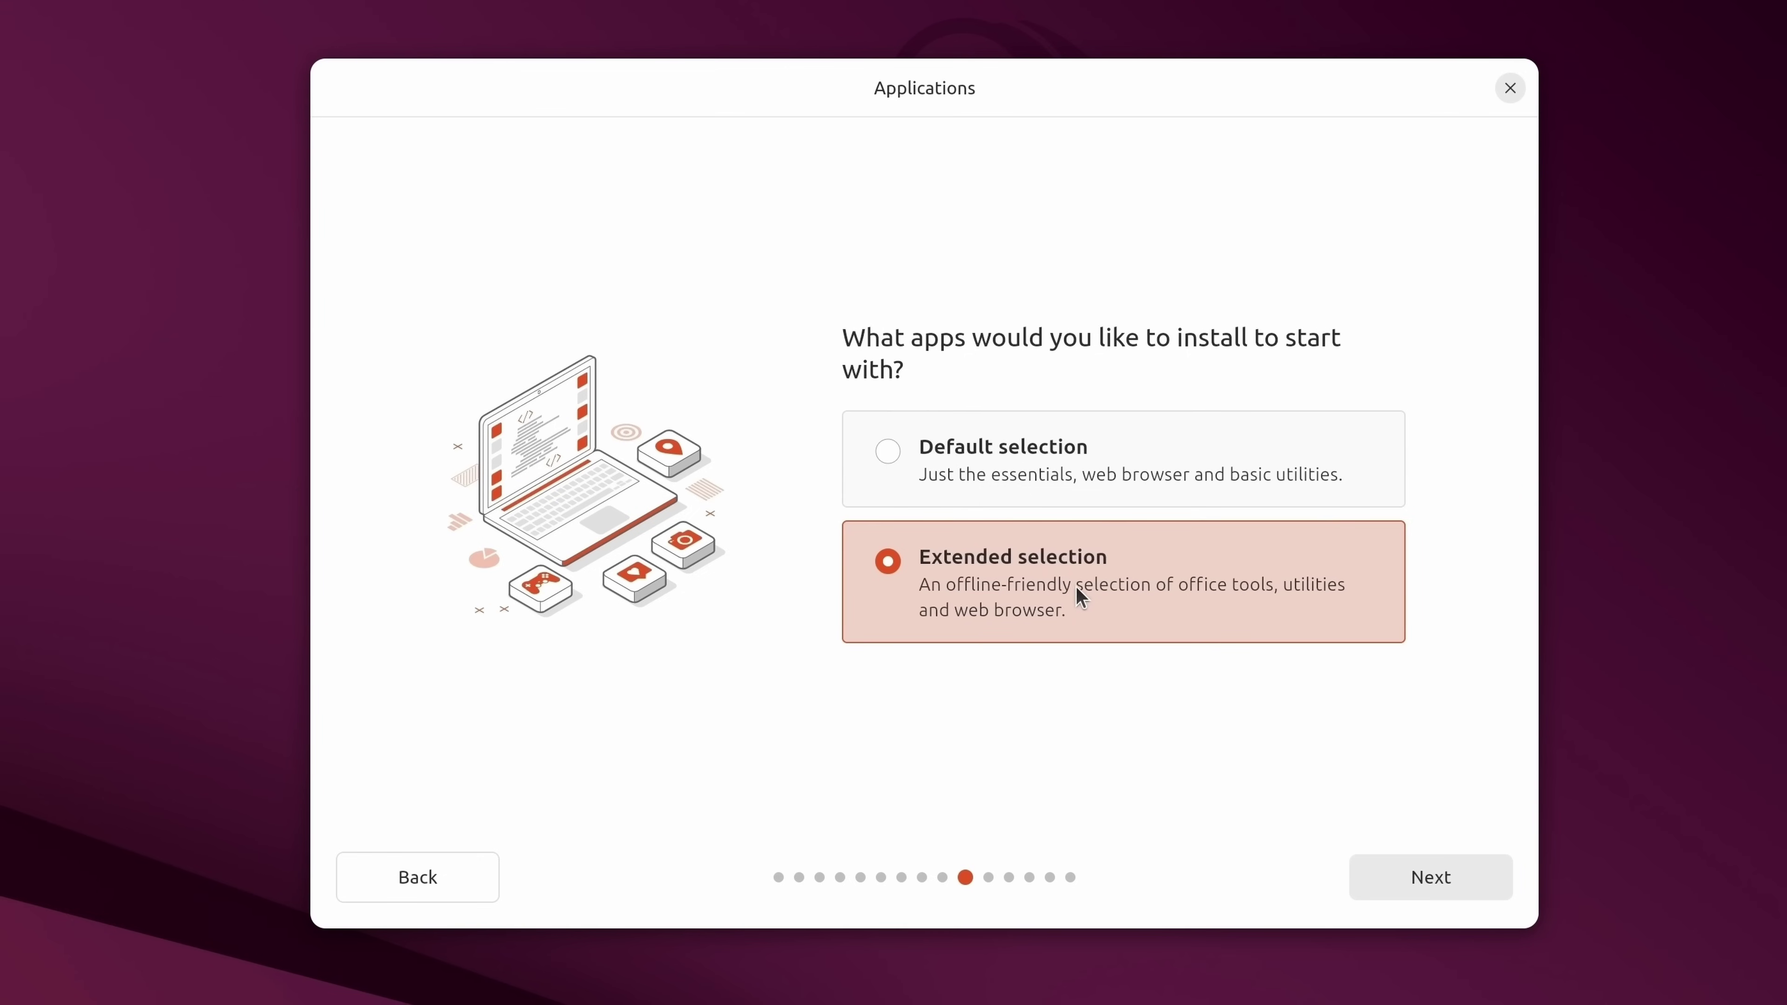
left_click(1049, 455)
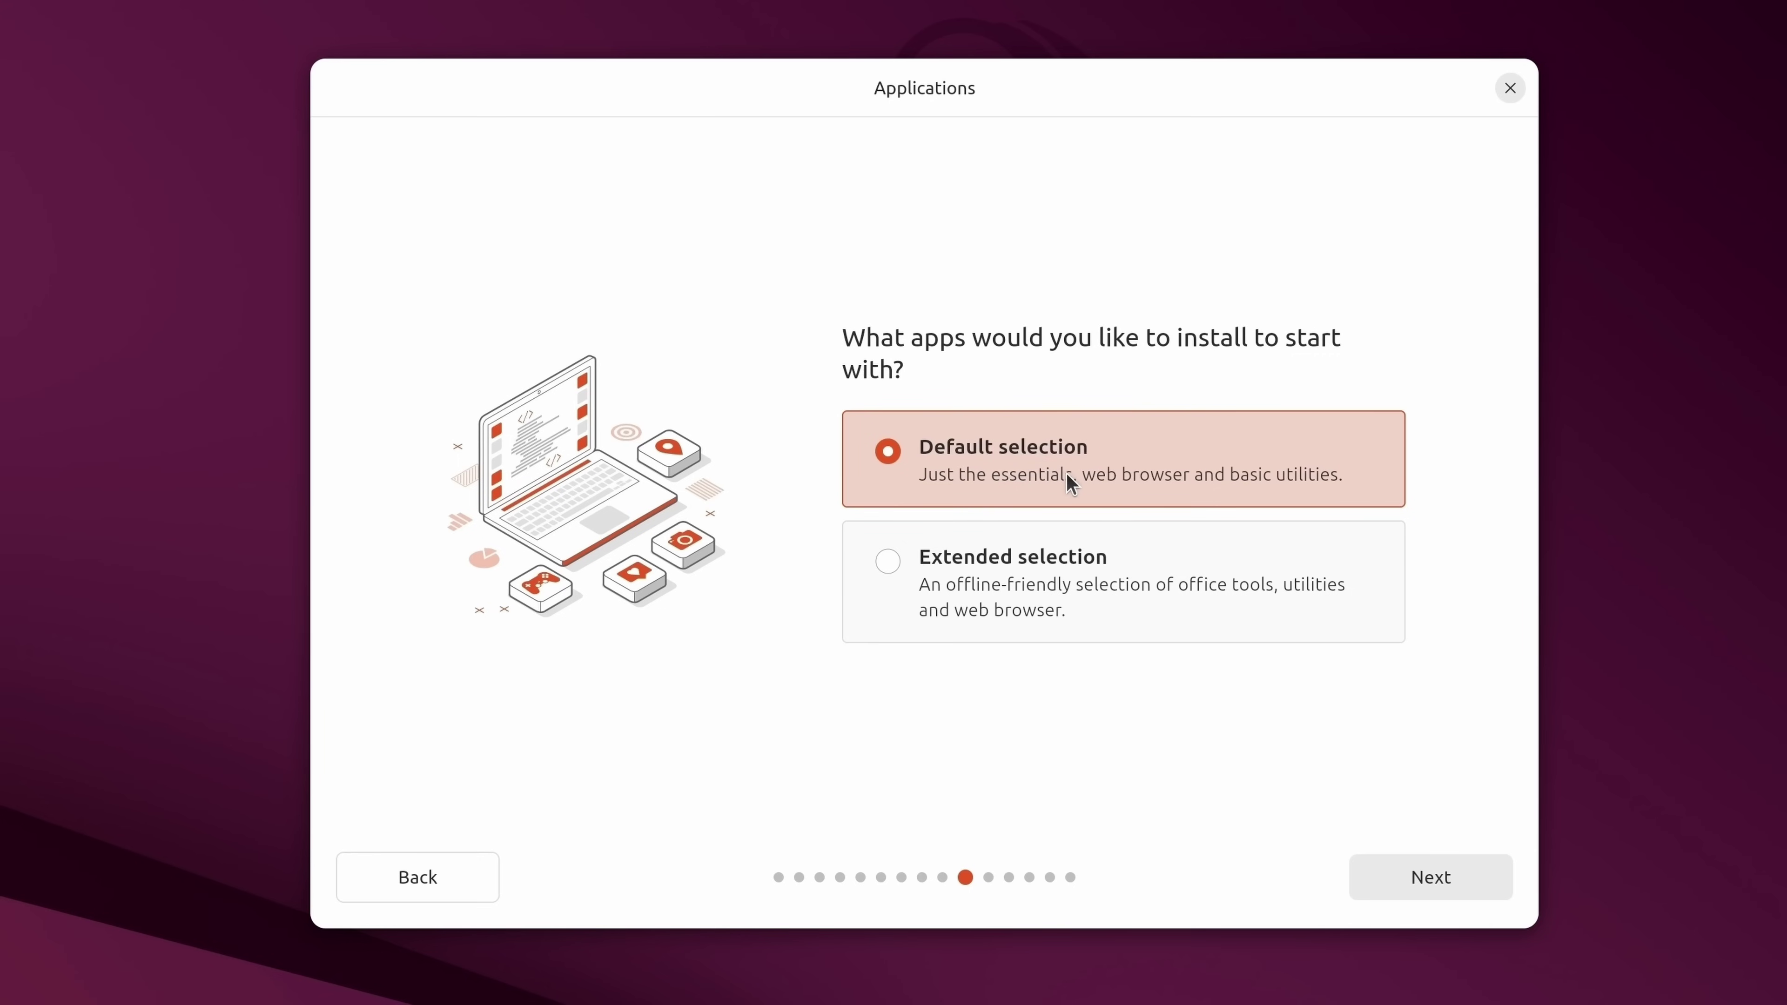
left_click(1070, 571)
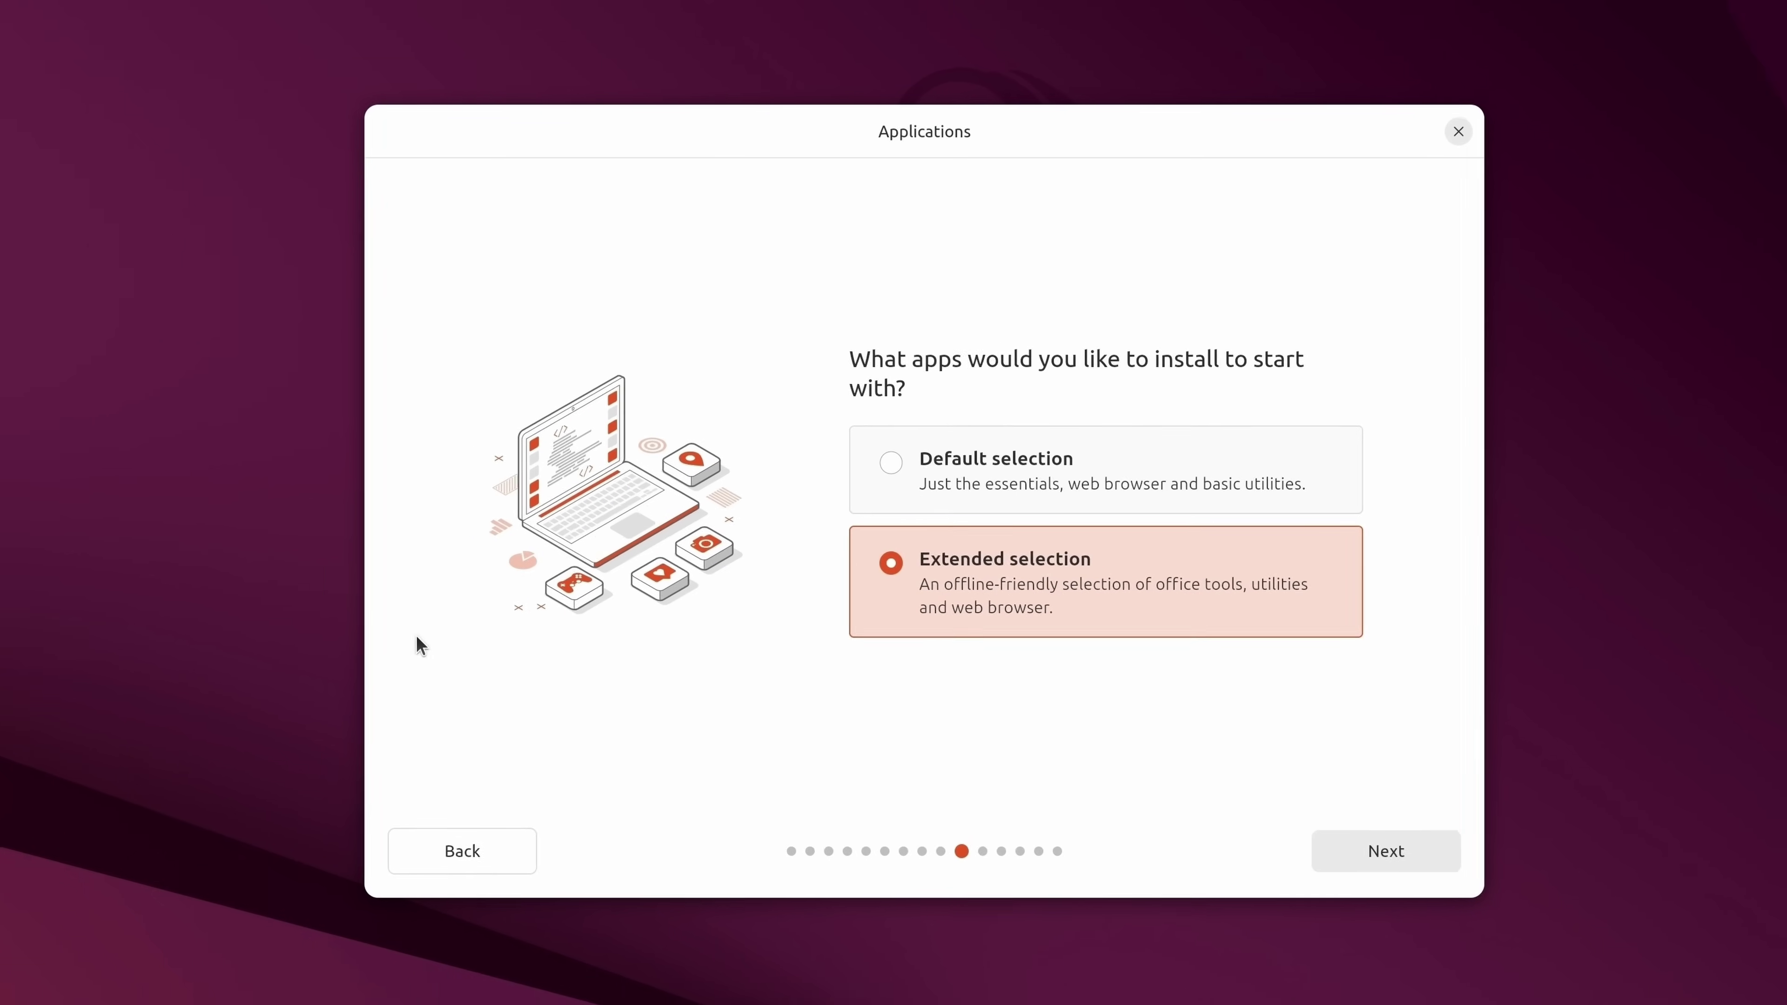
left_click(31, 970)
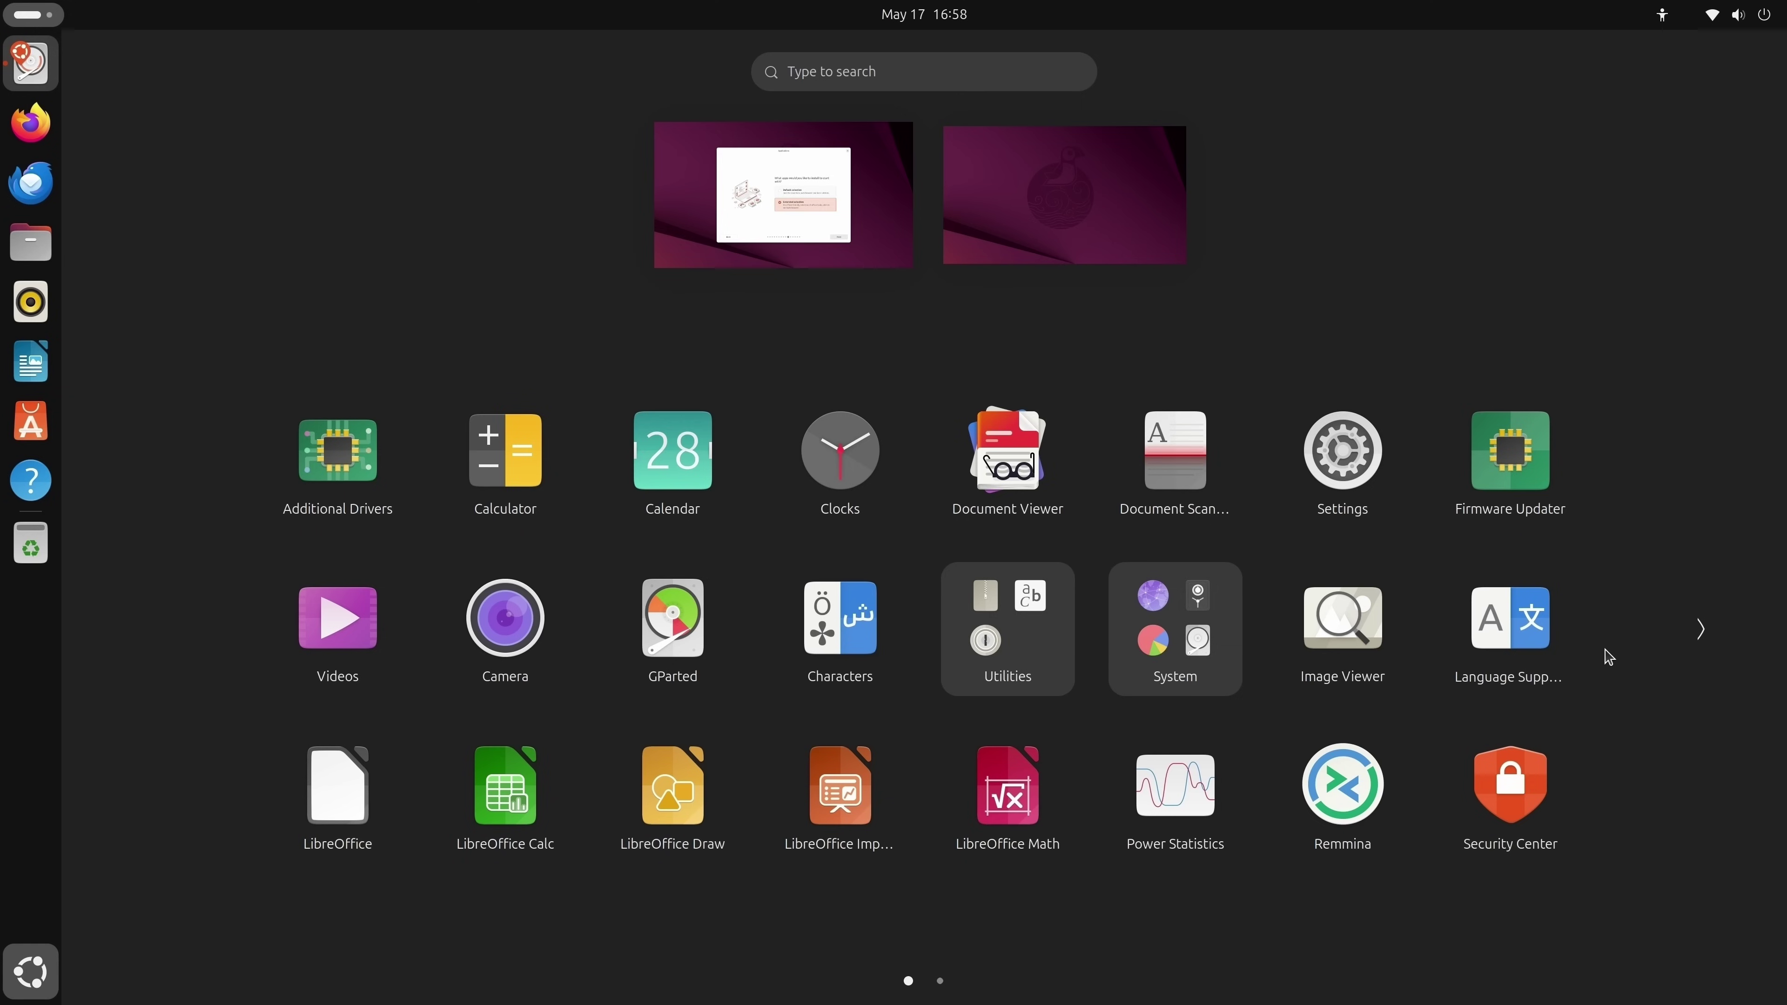
Launch LibreOffice from the app grid, open a blank Writer document, then close Writer.
left_click(1698, 633)
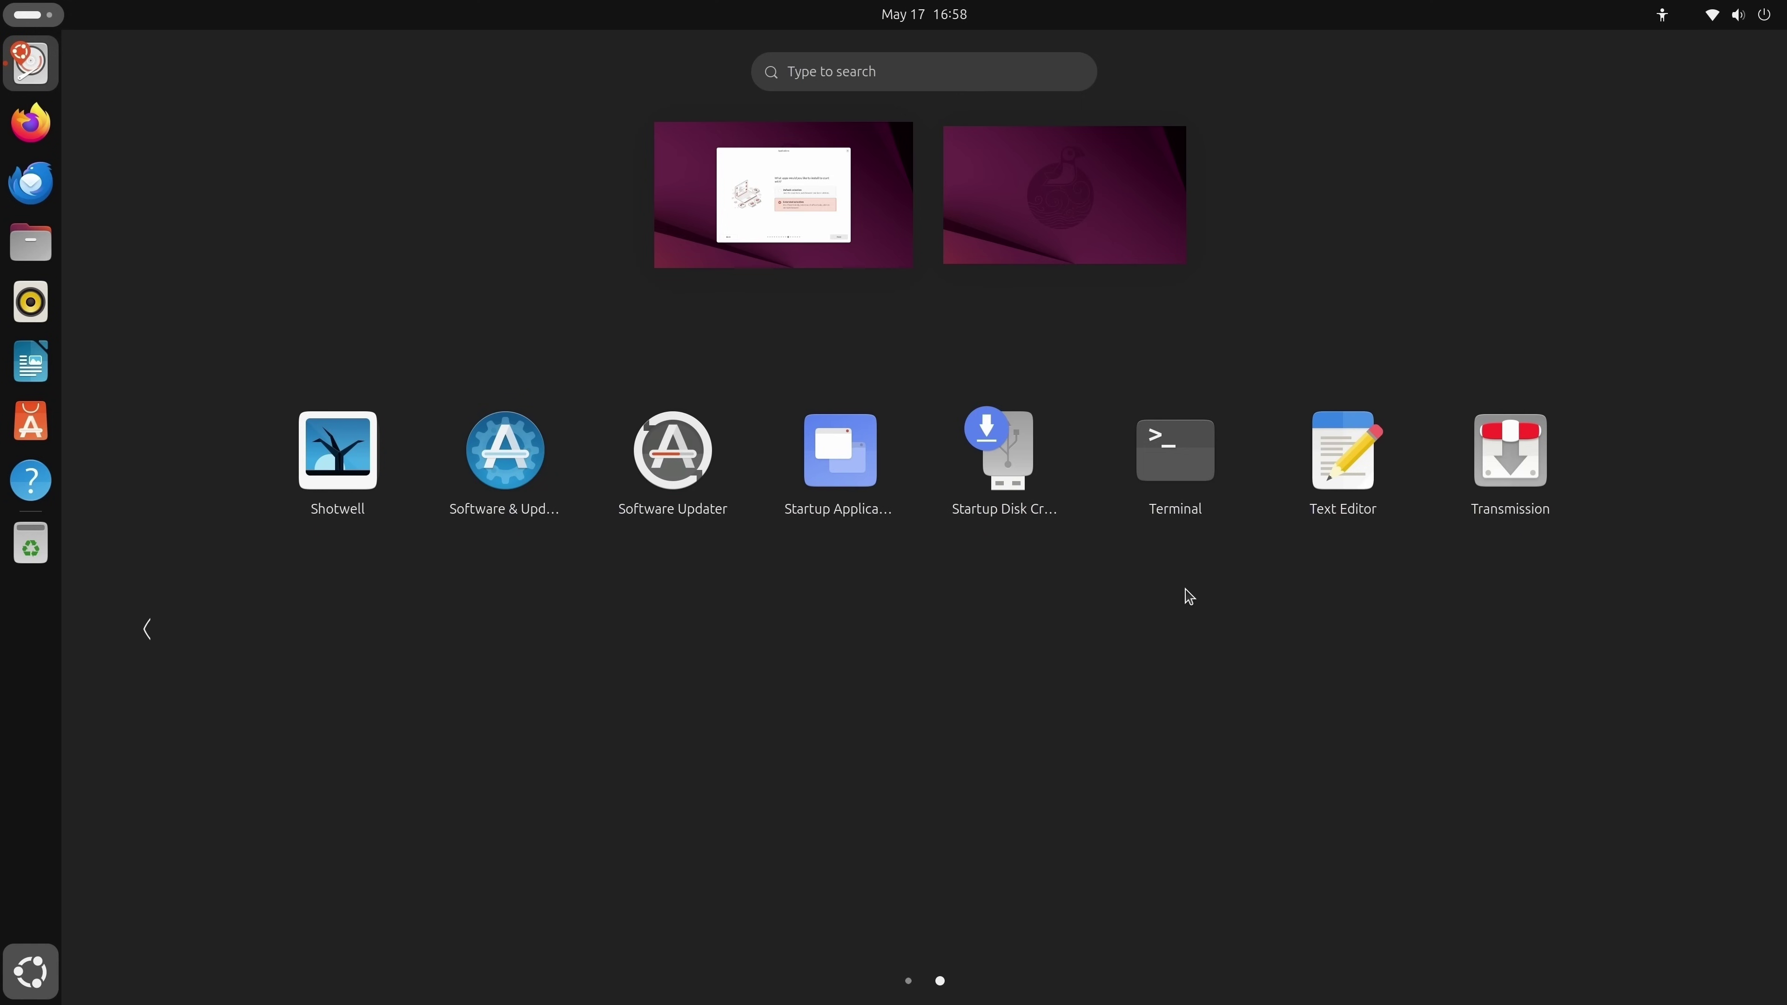
left_click(151, 630)
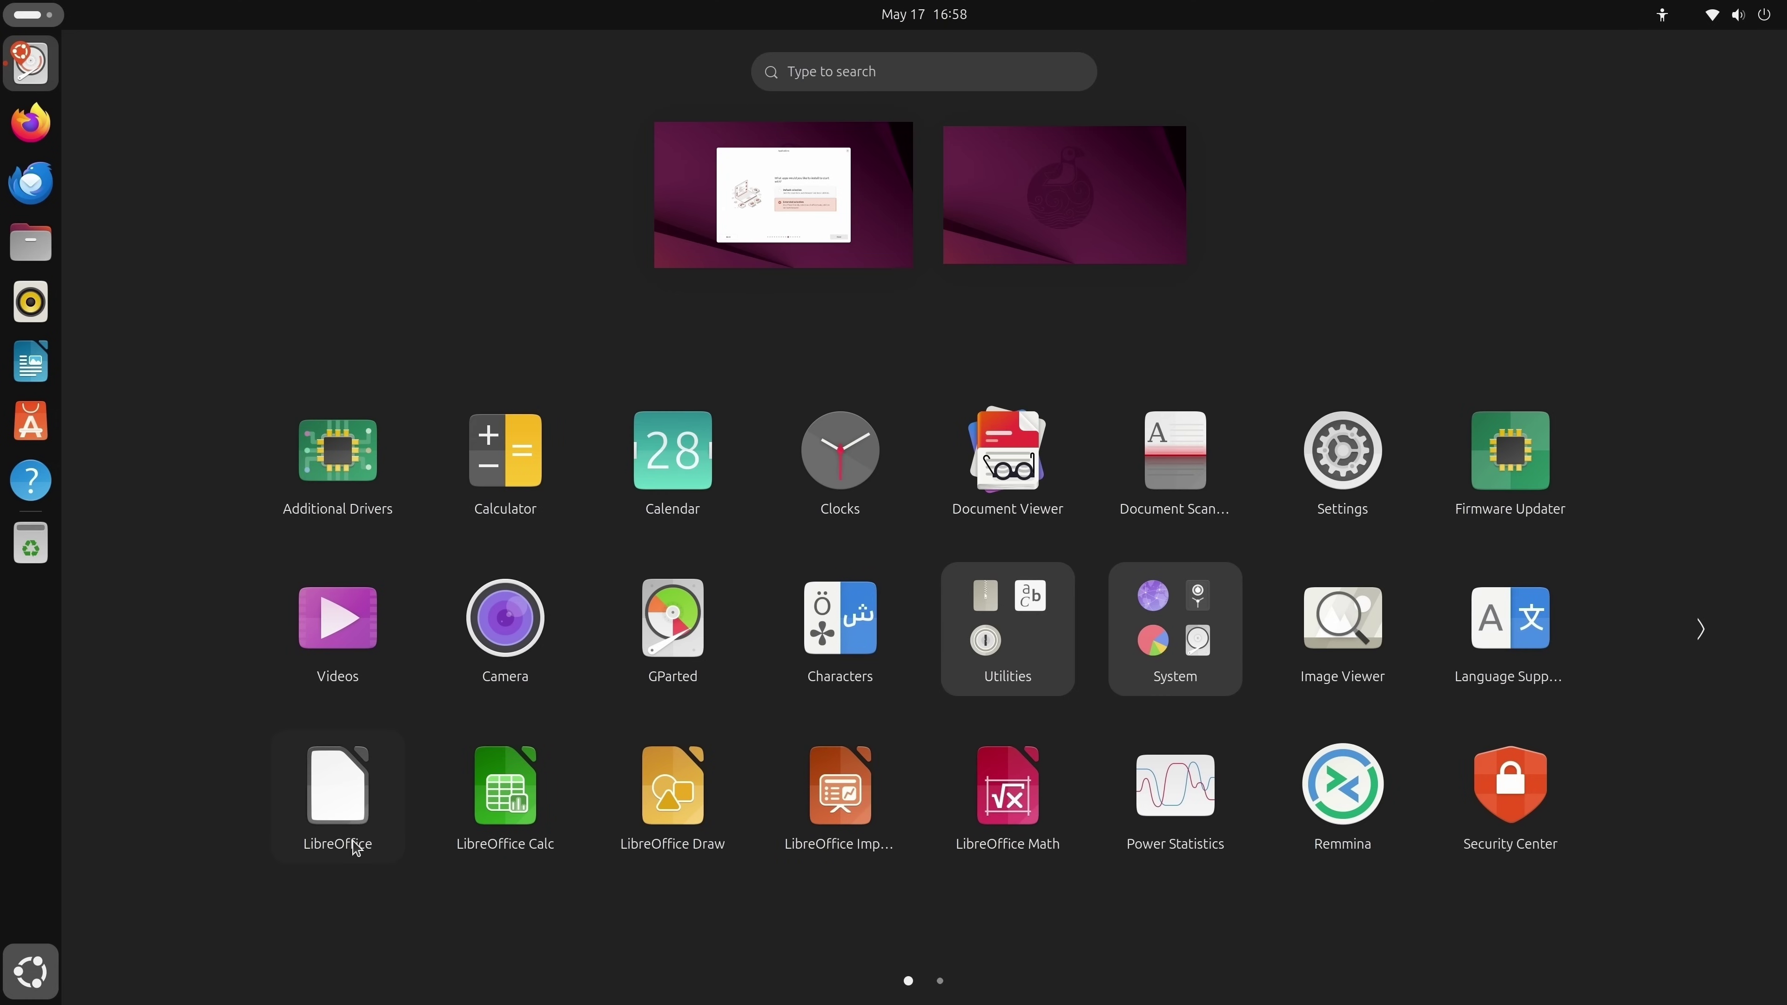
left_click(326, 788)
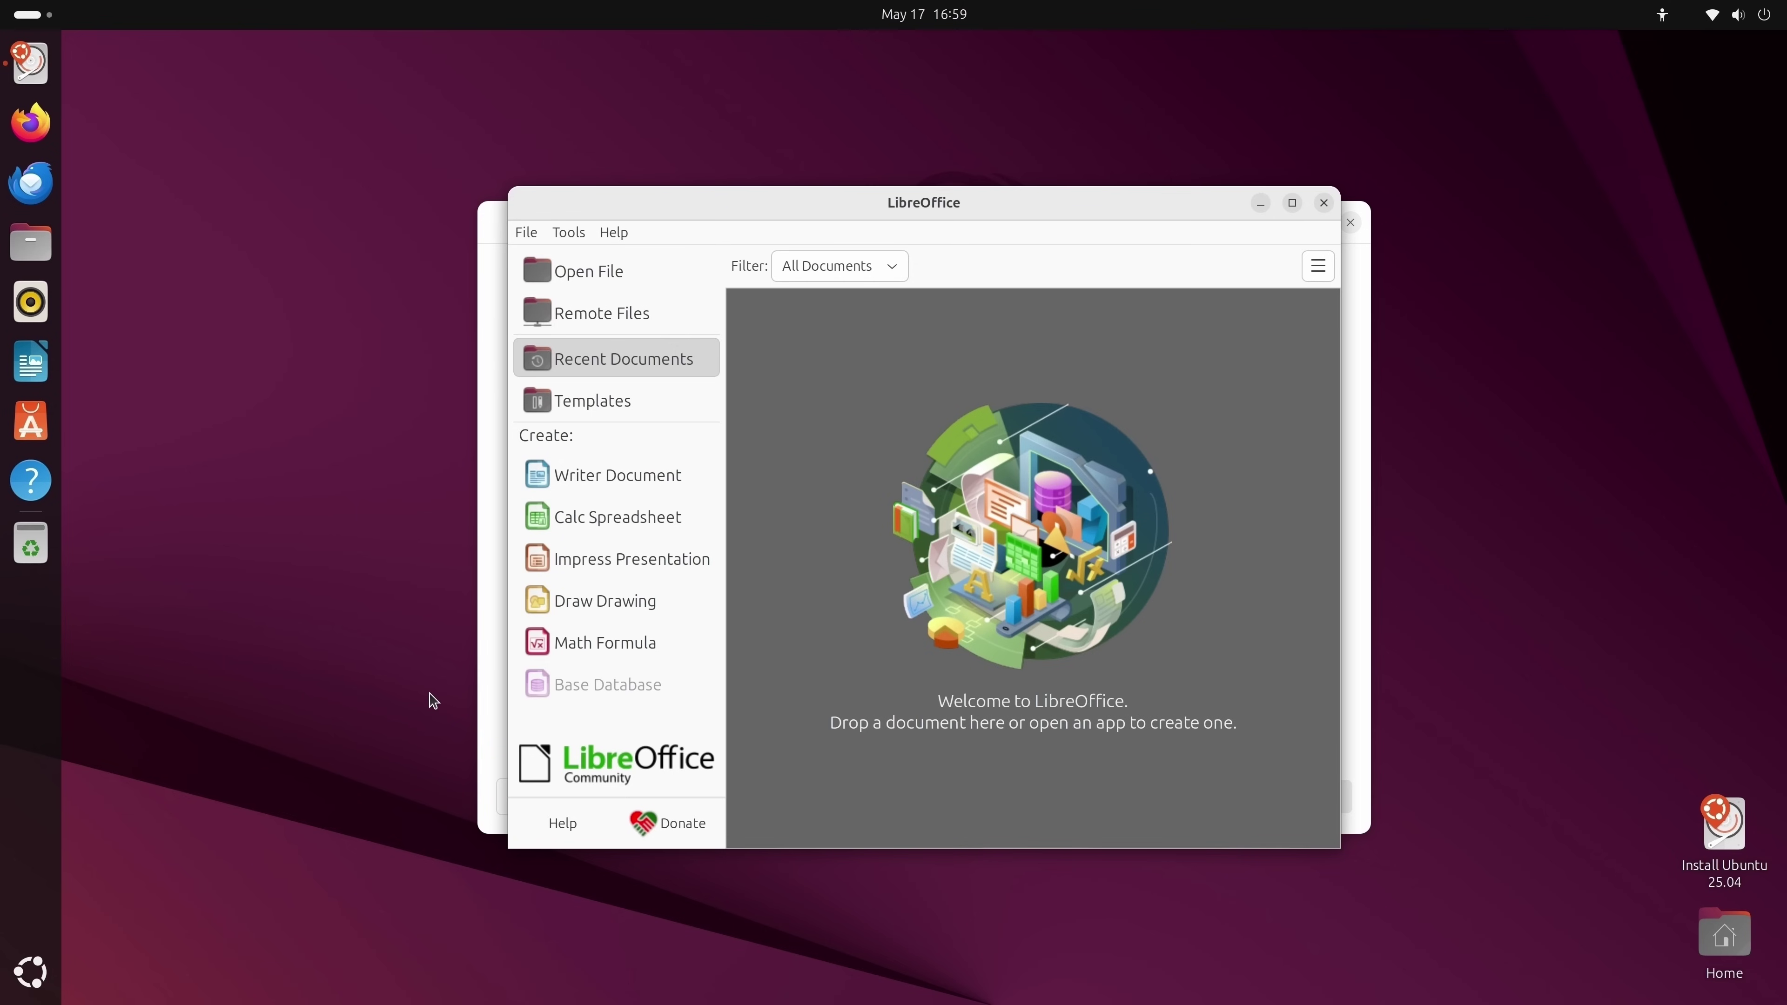
left_click(605, 477)
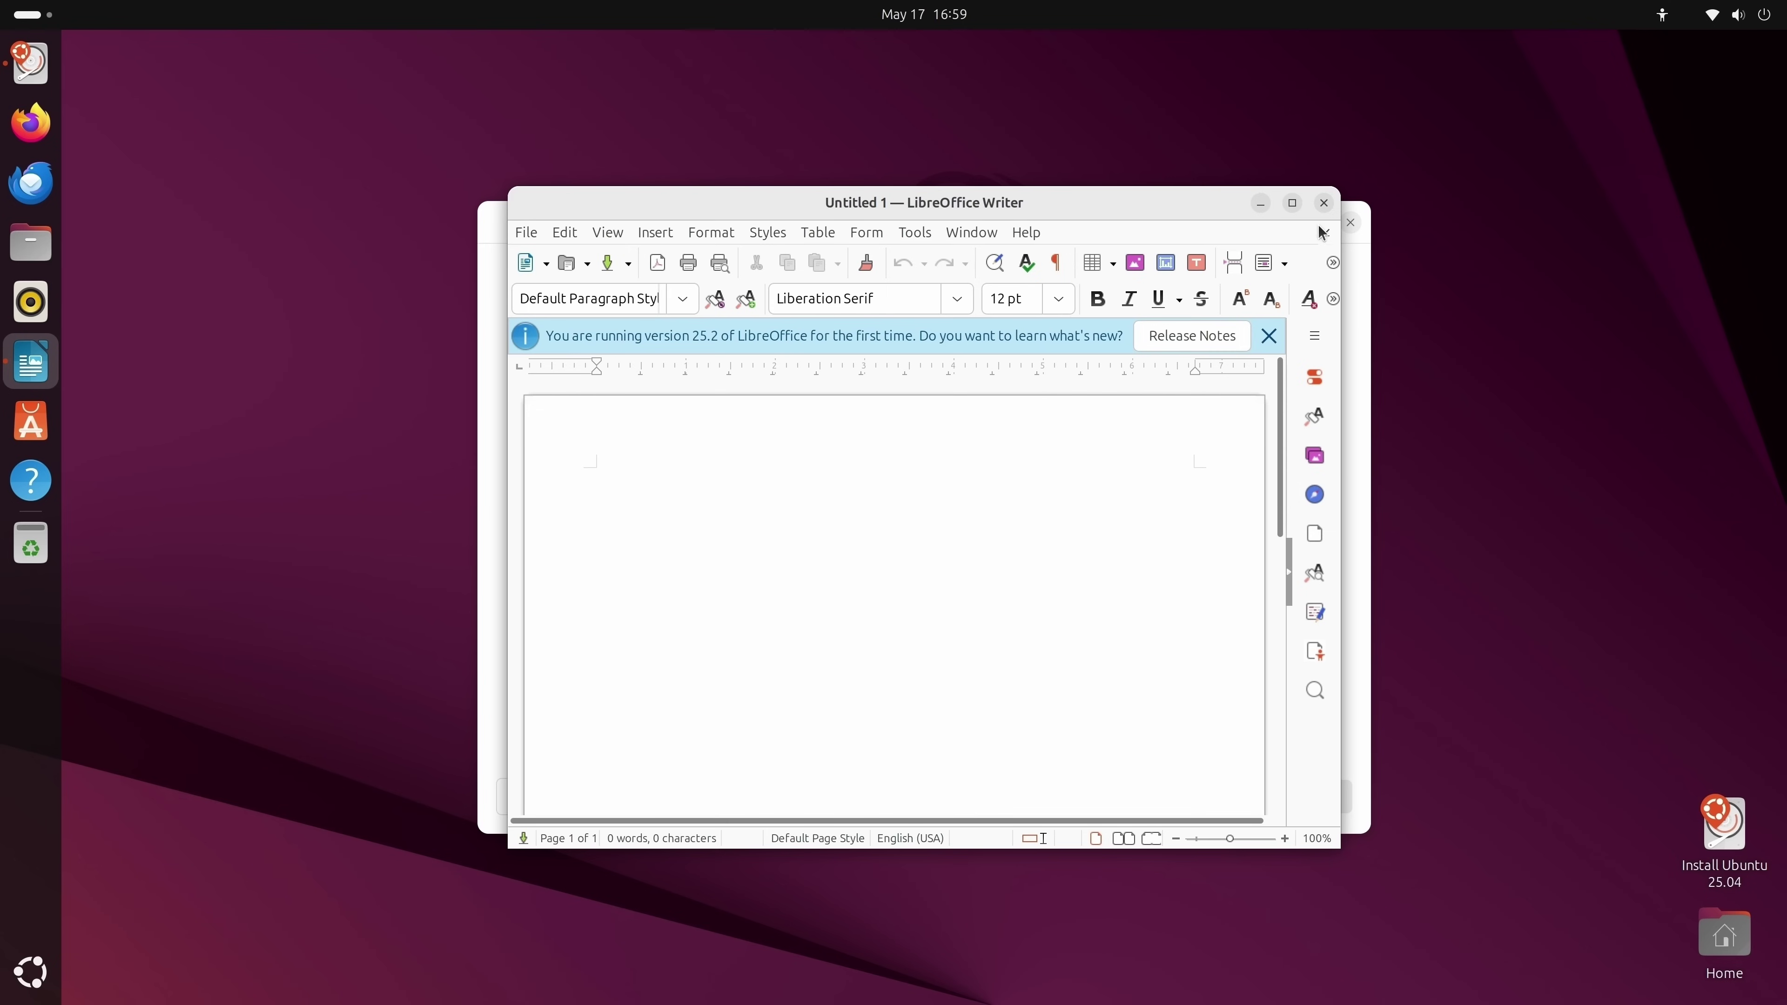
left_click(1324, 202)
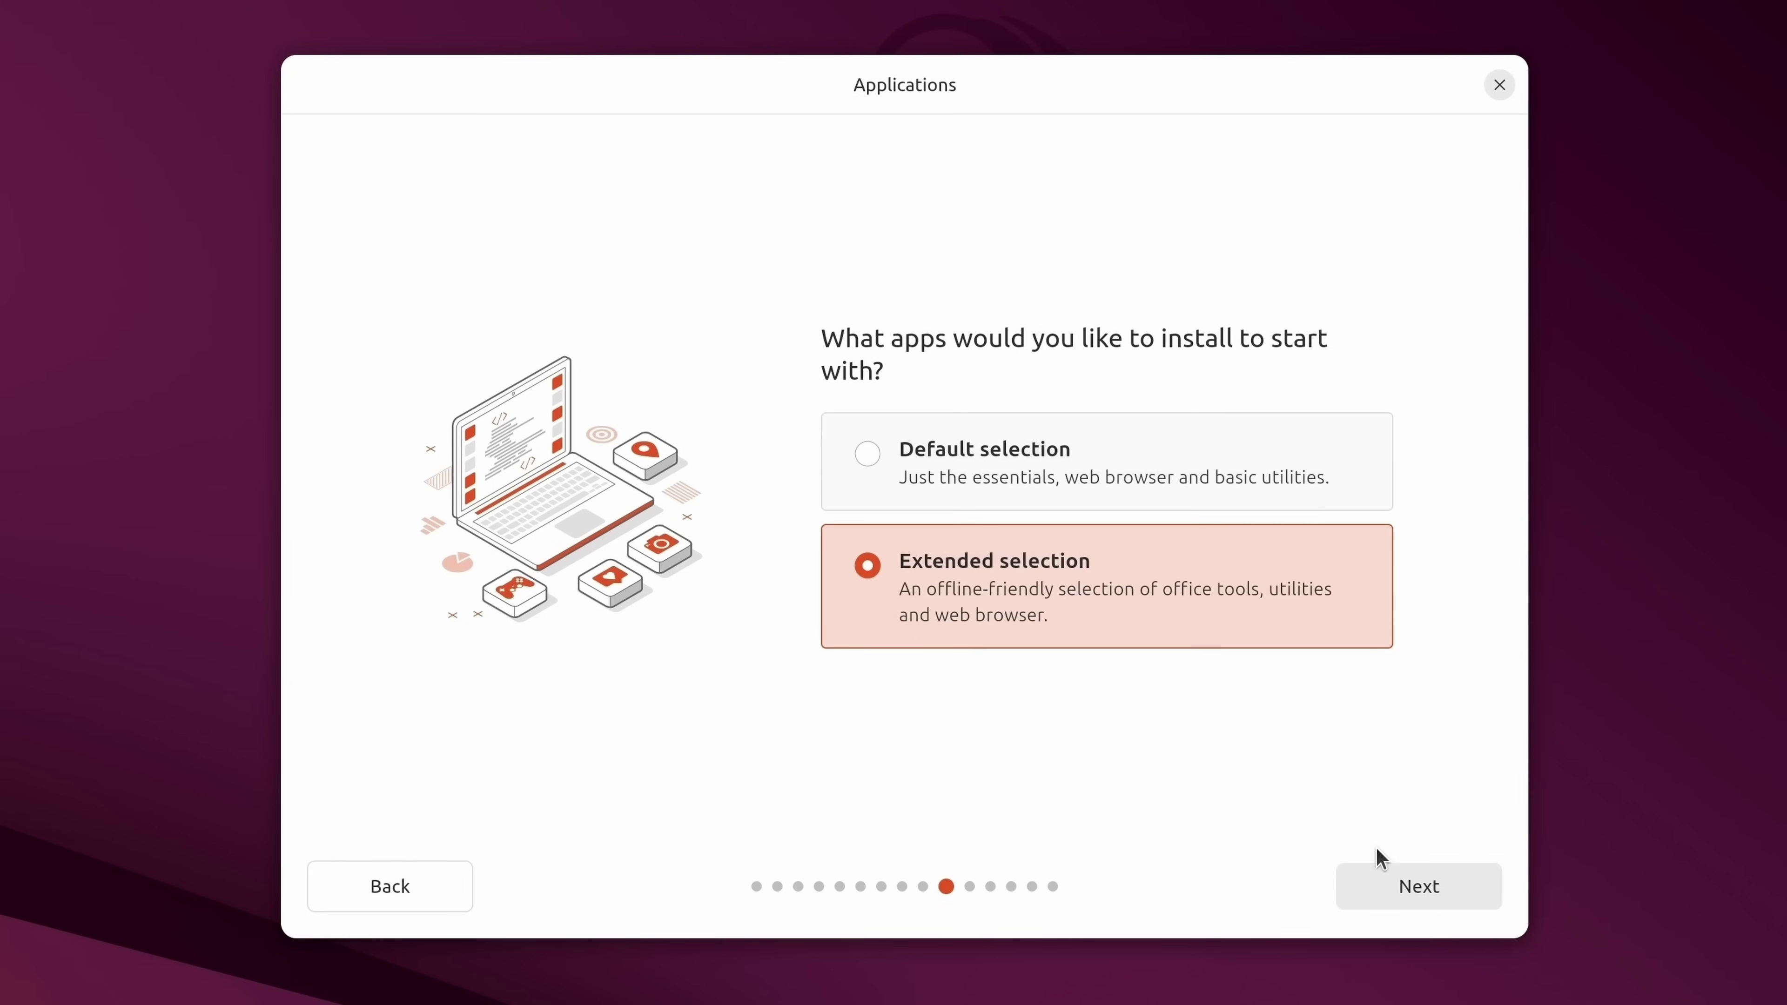
Enable third-party graphics and Wi‑Fi drivers and additional media format support, then continue to Disk setup.
left_click(1434, 889)
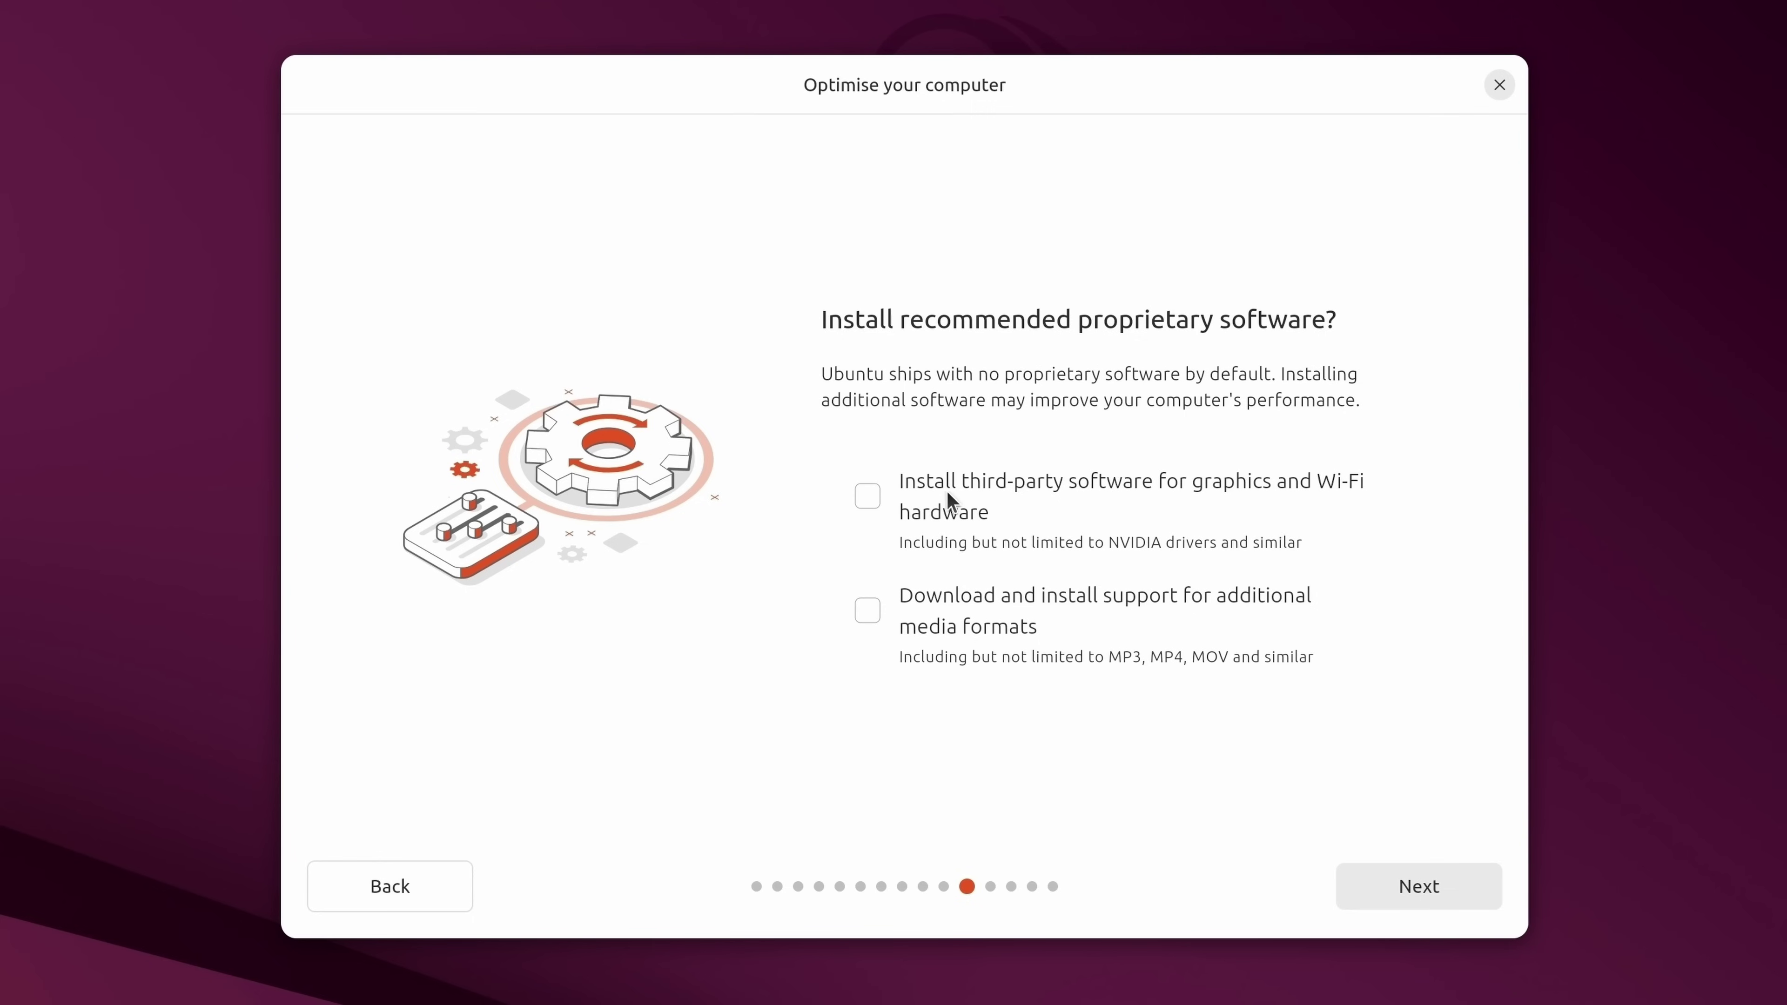
left_click(886, 500)
left_click(872, 615)
left_click(1451, 895)
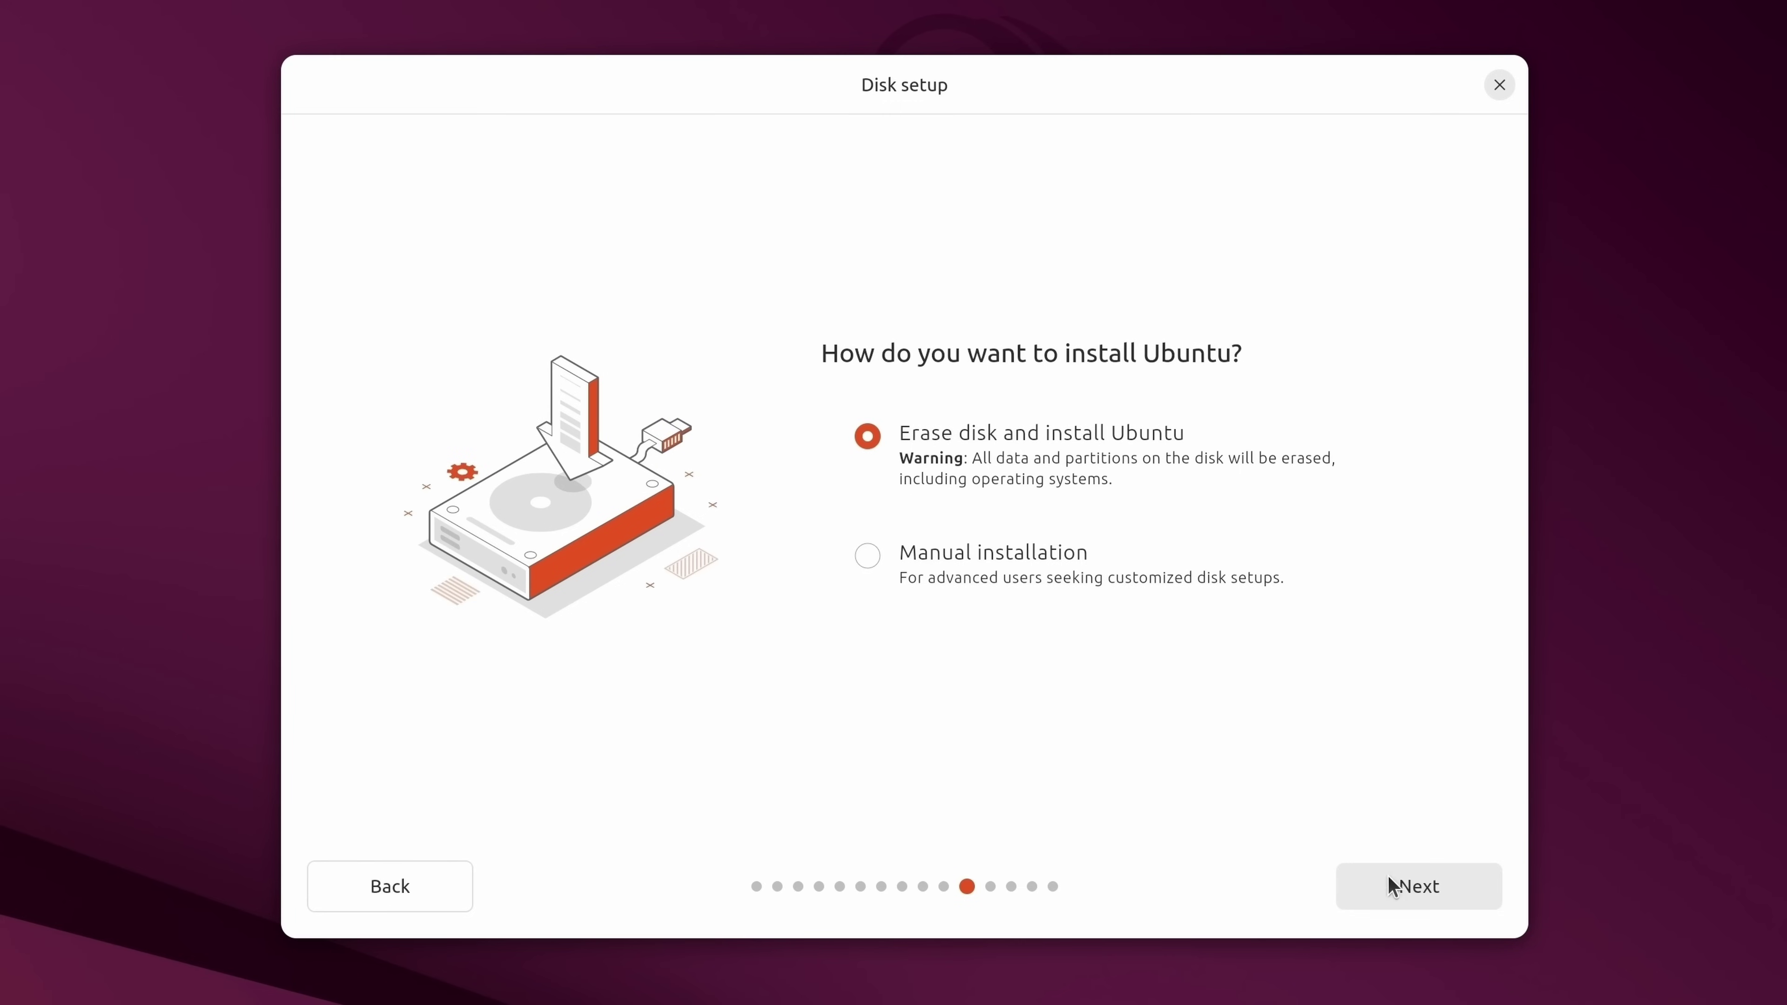
Accept Erase disk and install Ubuntu and keep encryption set to No encryption.
left_click(1405, 892)
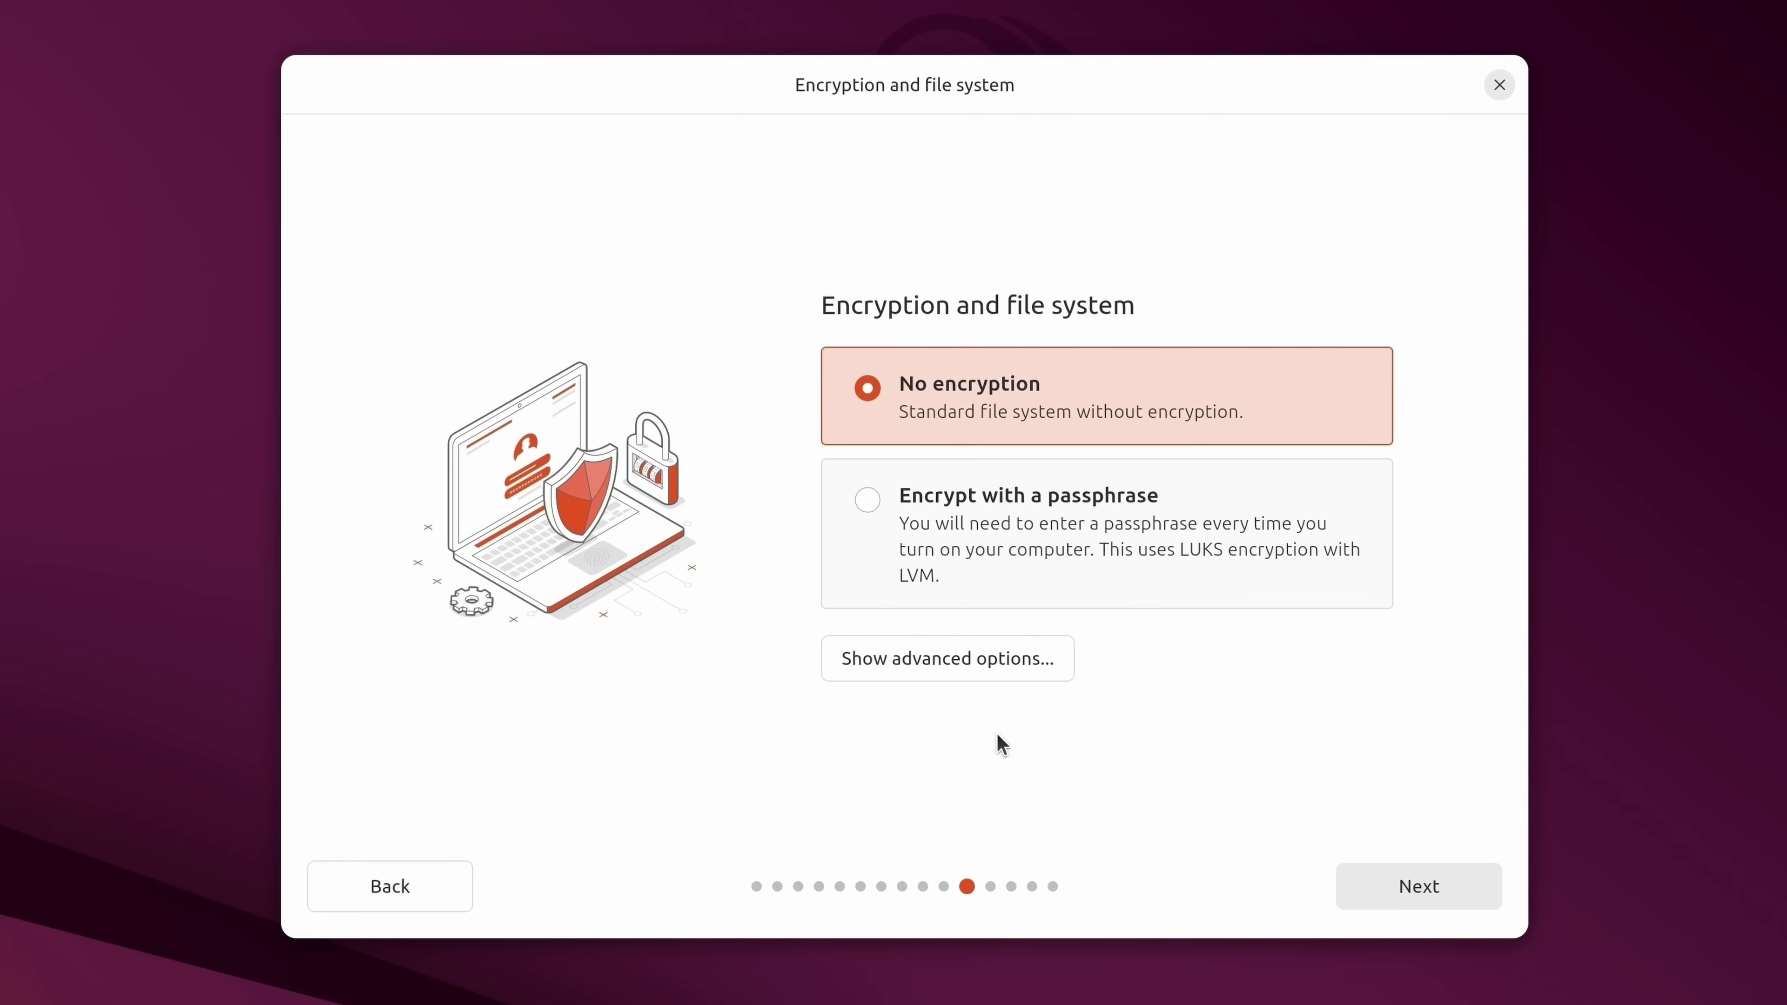
left_click(993, 563)
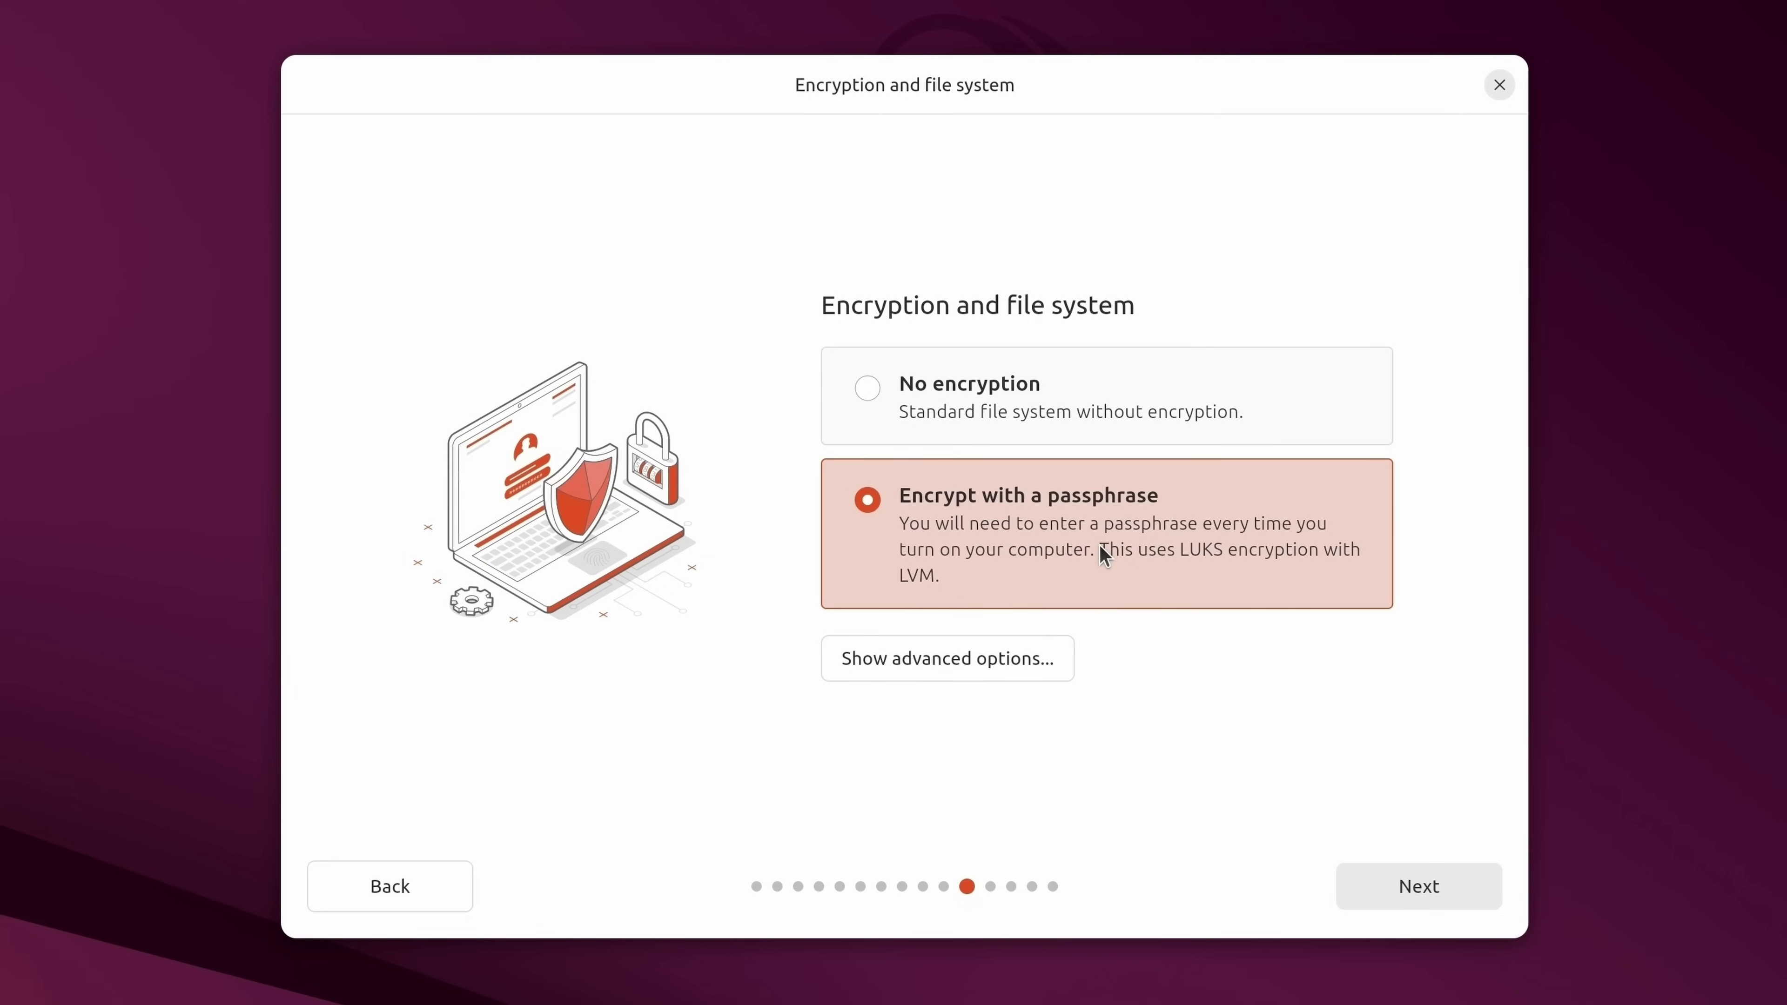
left_click(1058, 400)
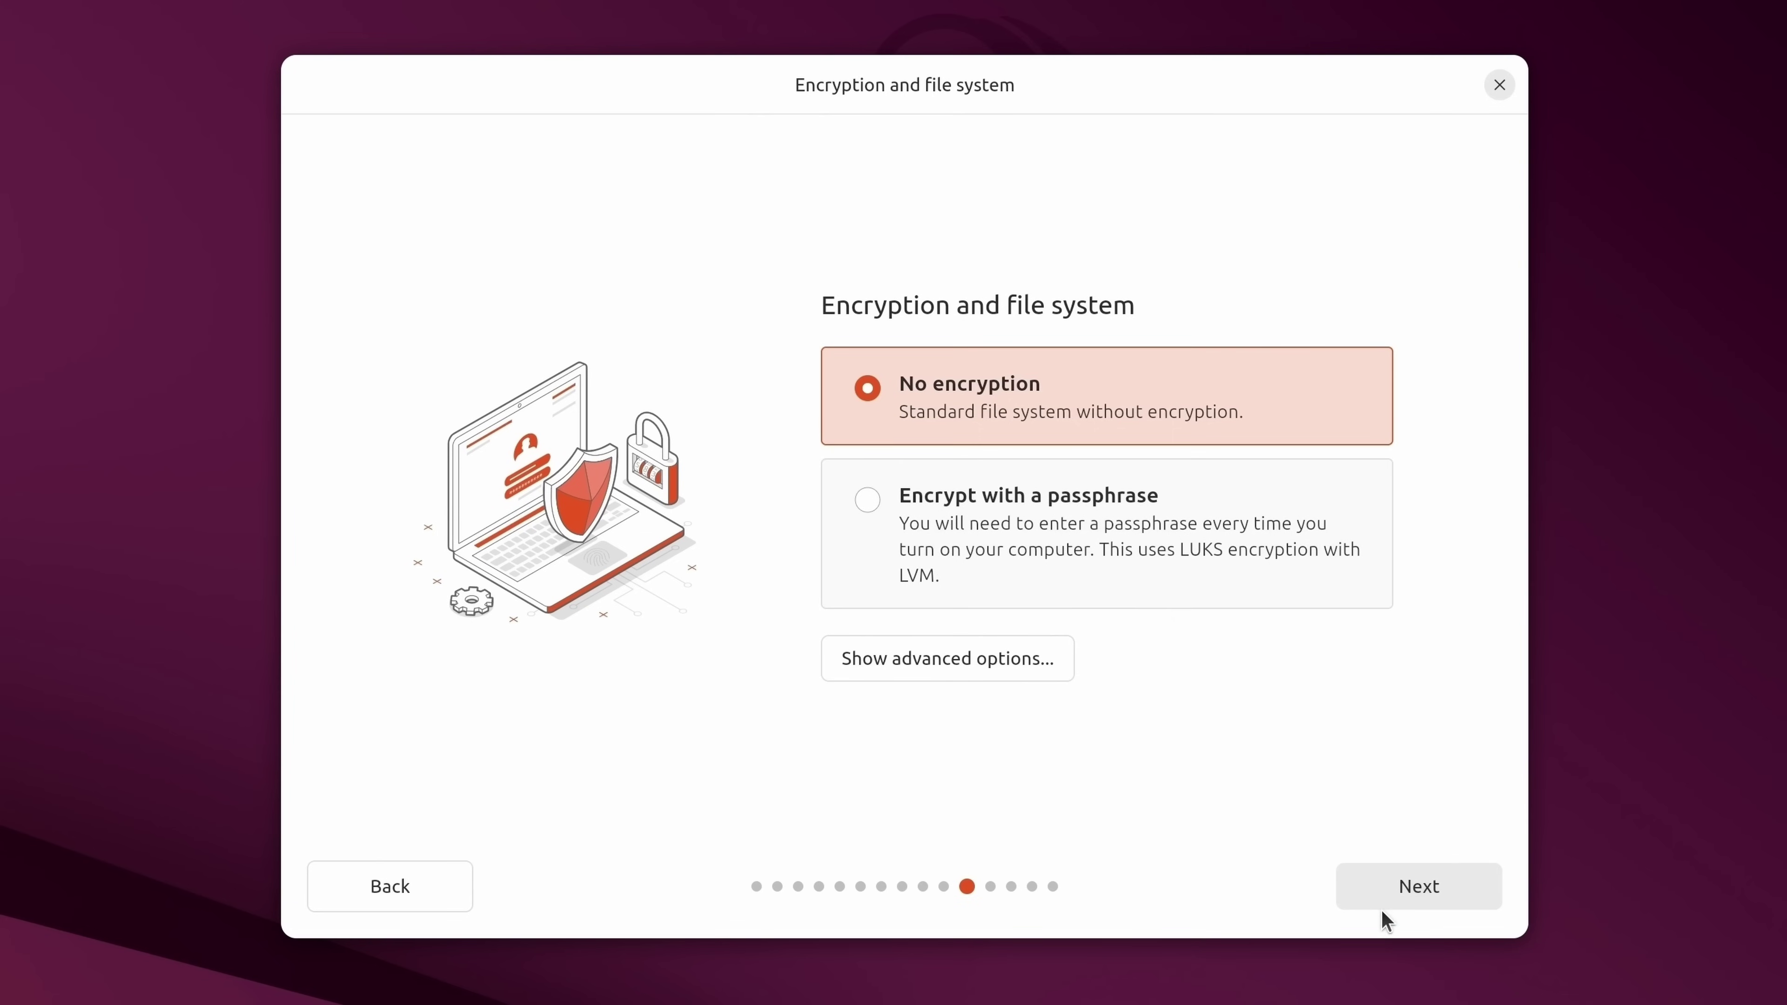
Enter the user's name and a matching, confirmed password for the new account.
left_click(1407, 888)
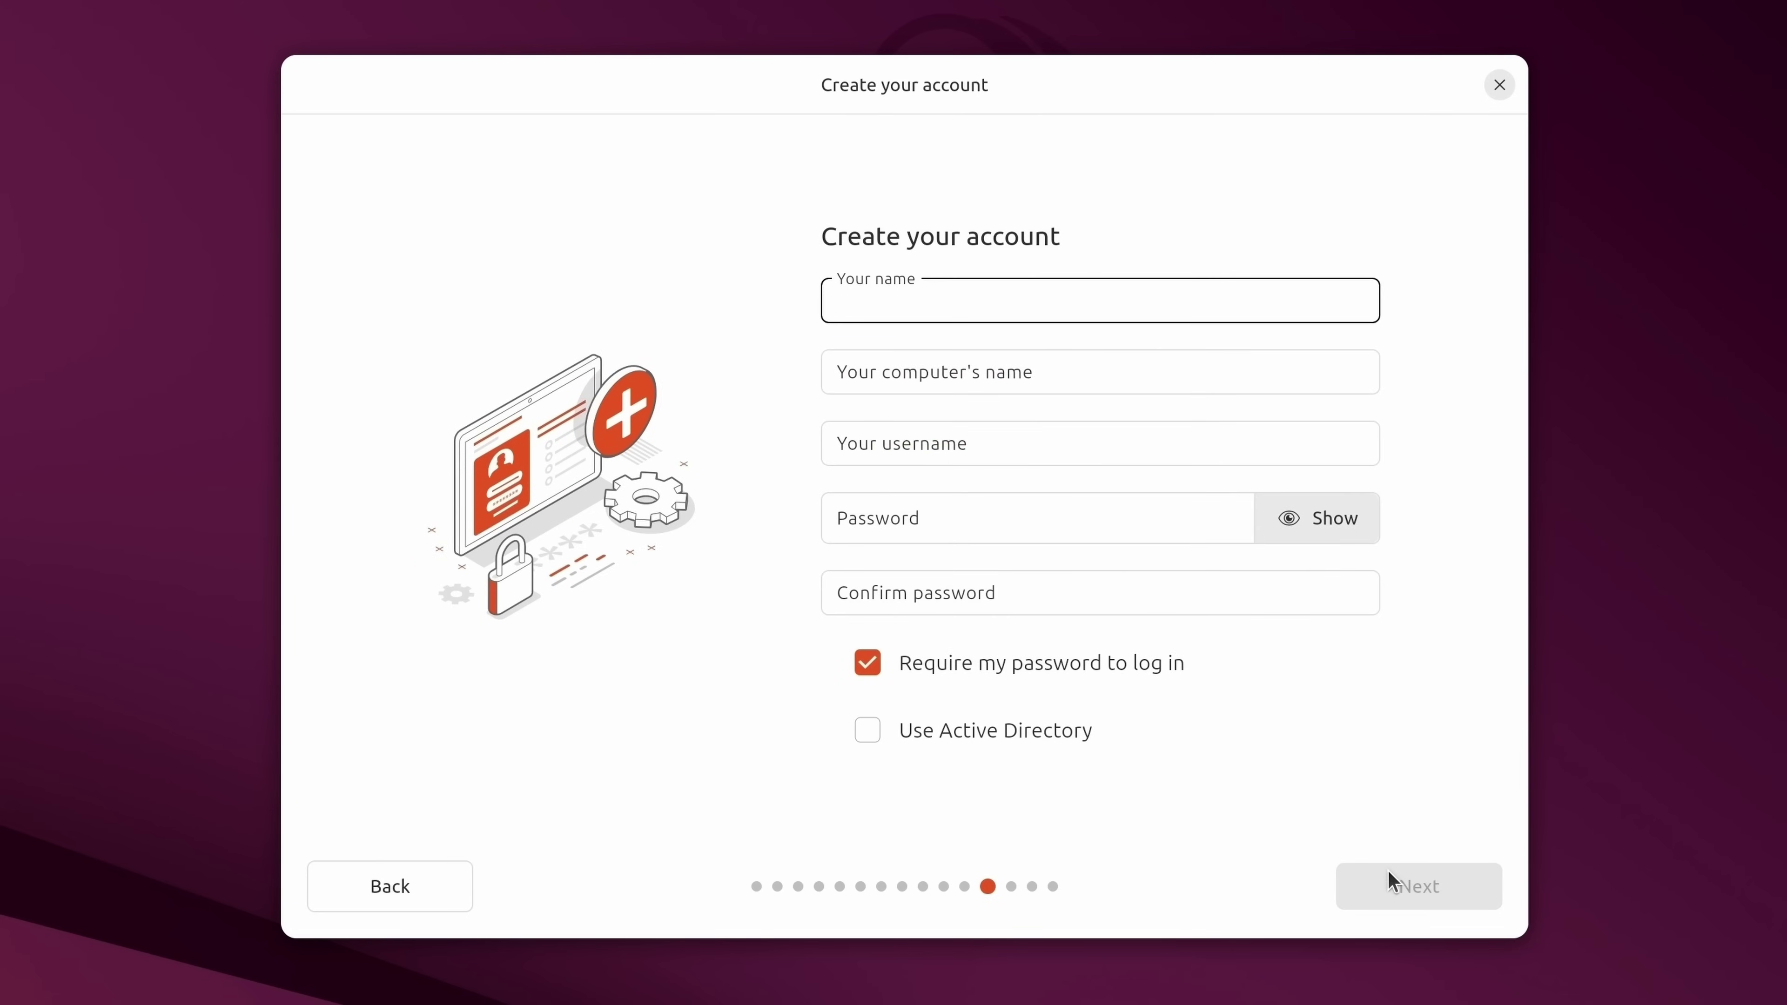
type("jay")
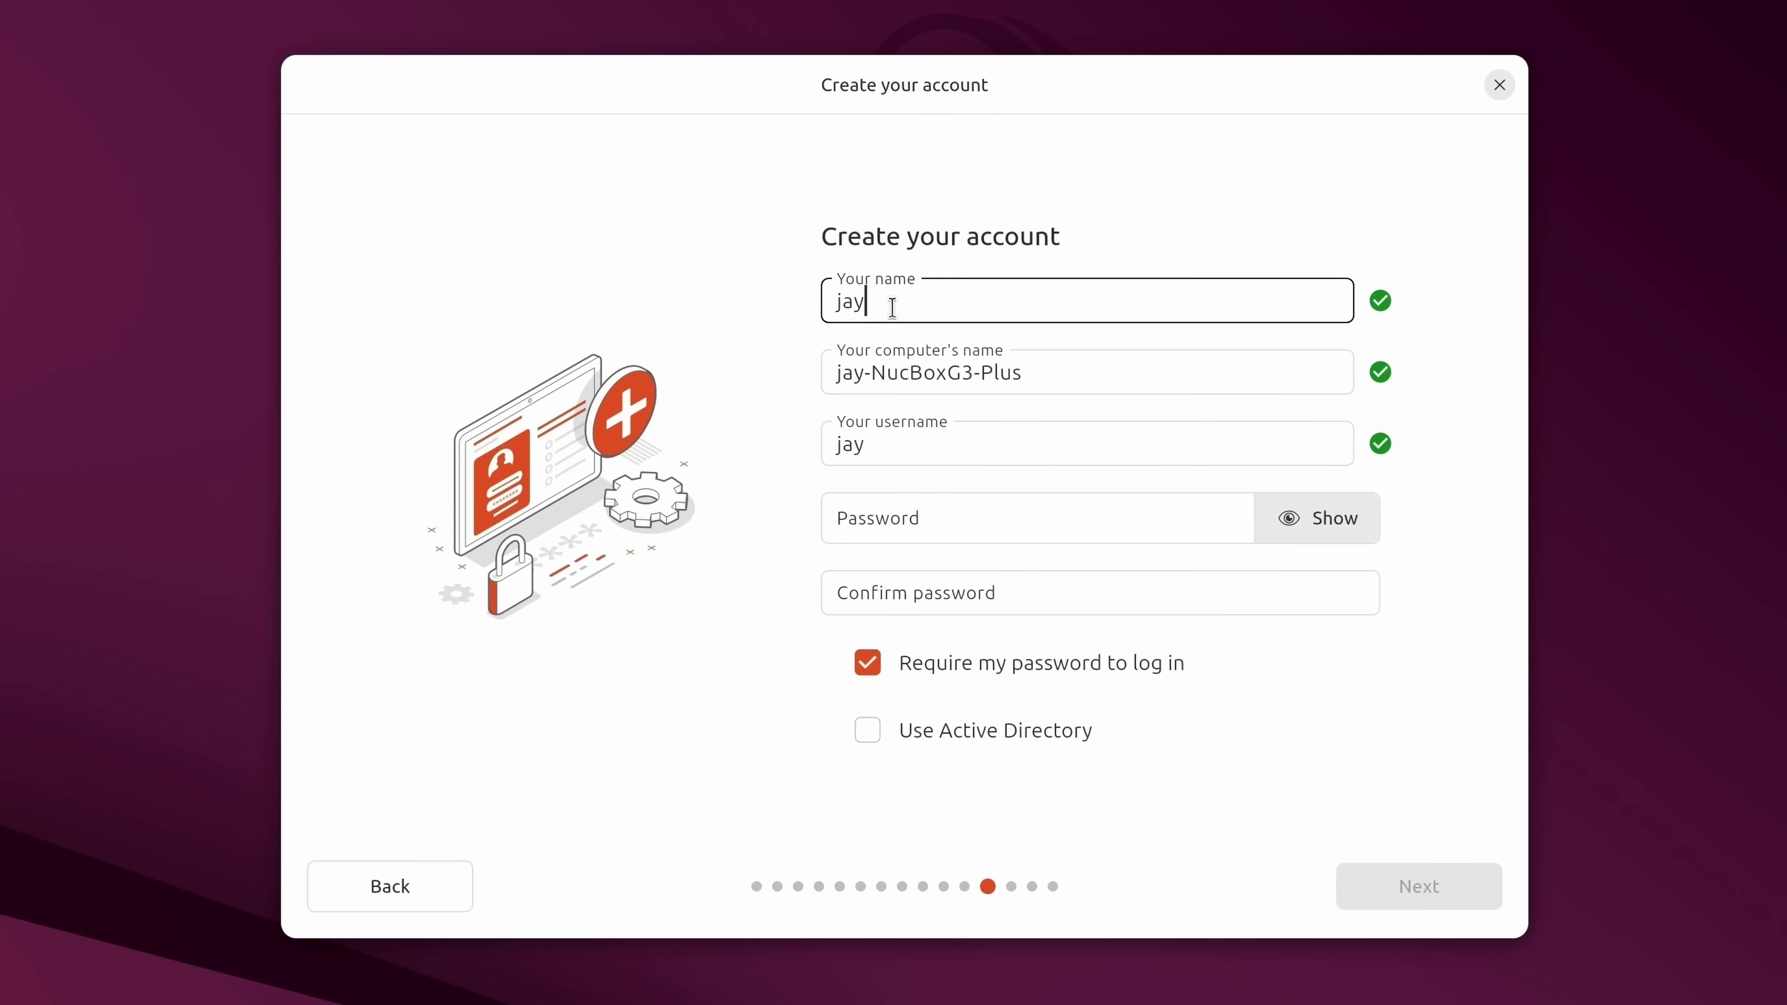
left_click(901, 528)
type("********")
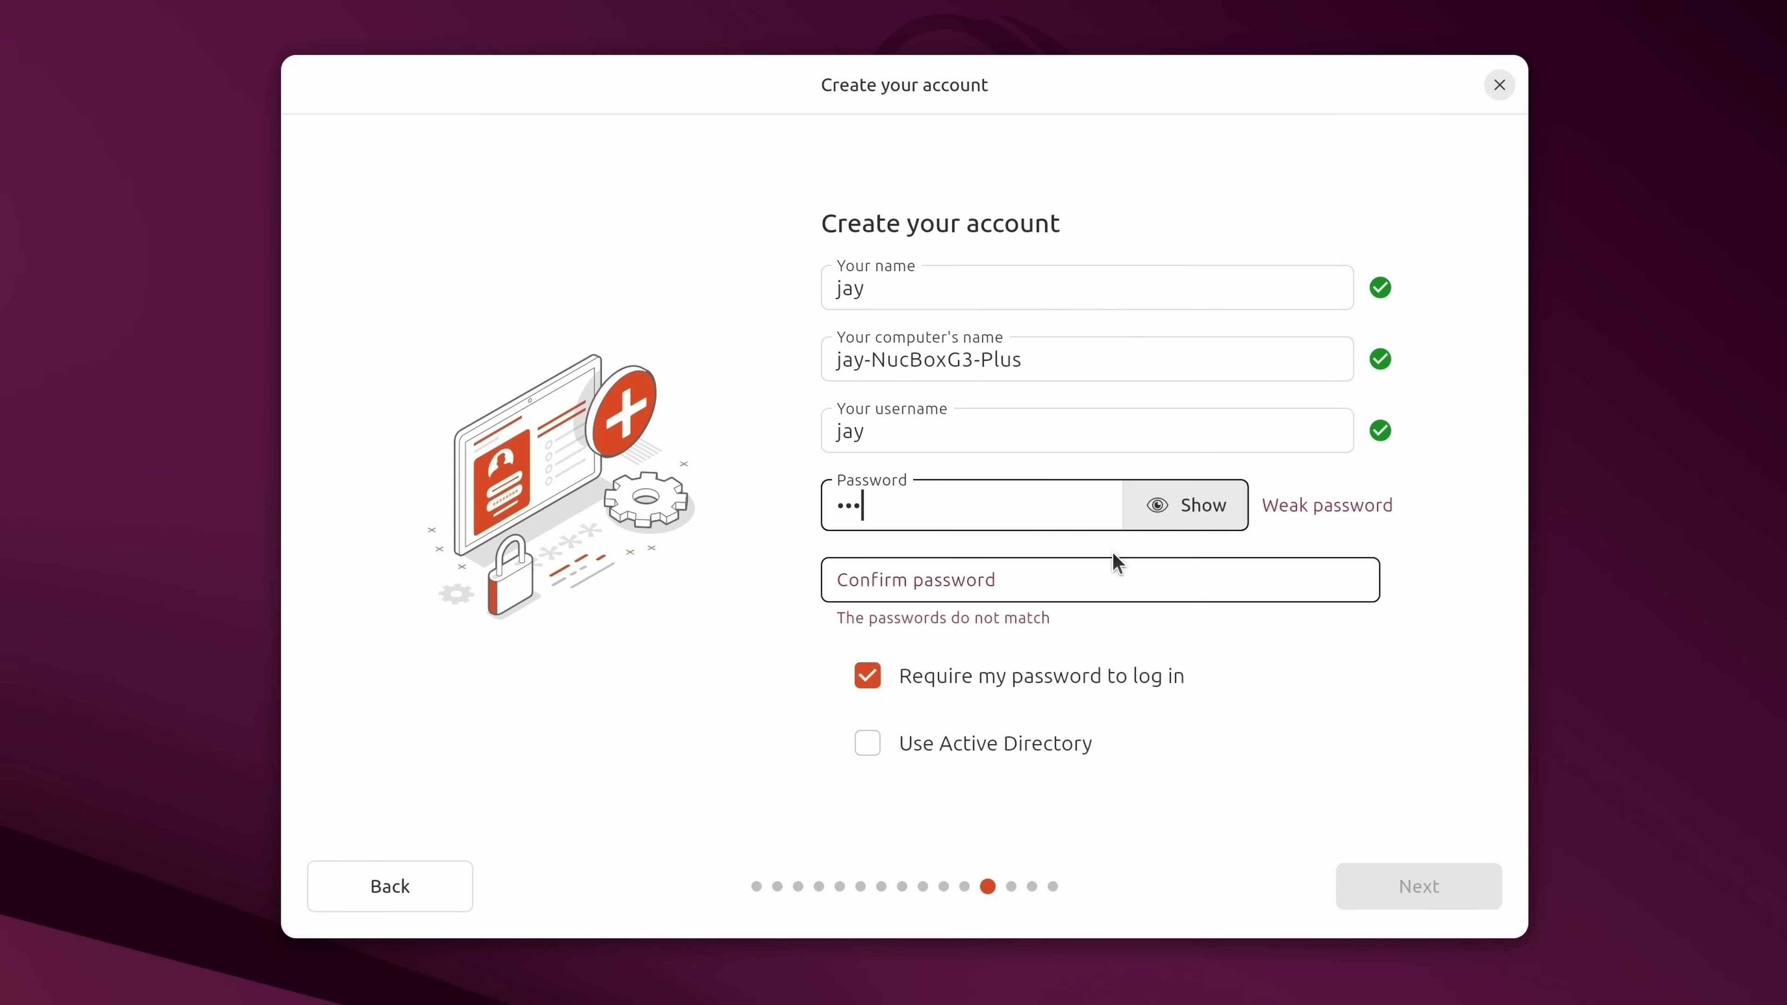
type("*")
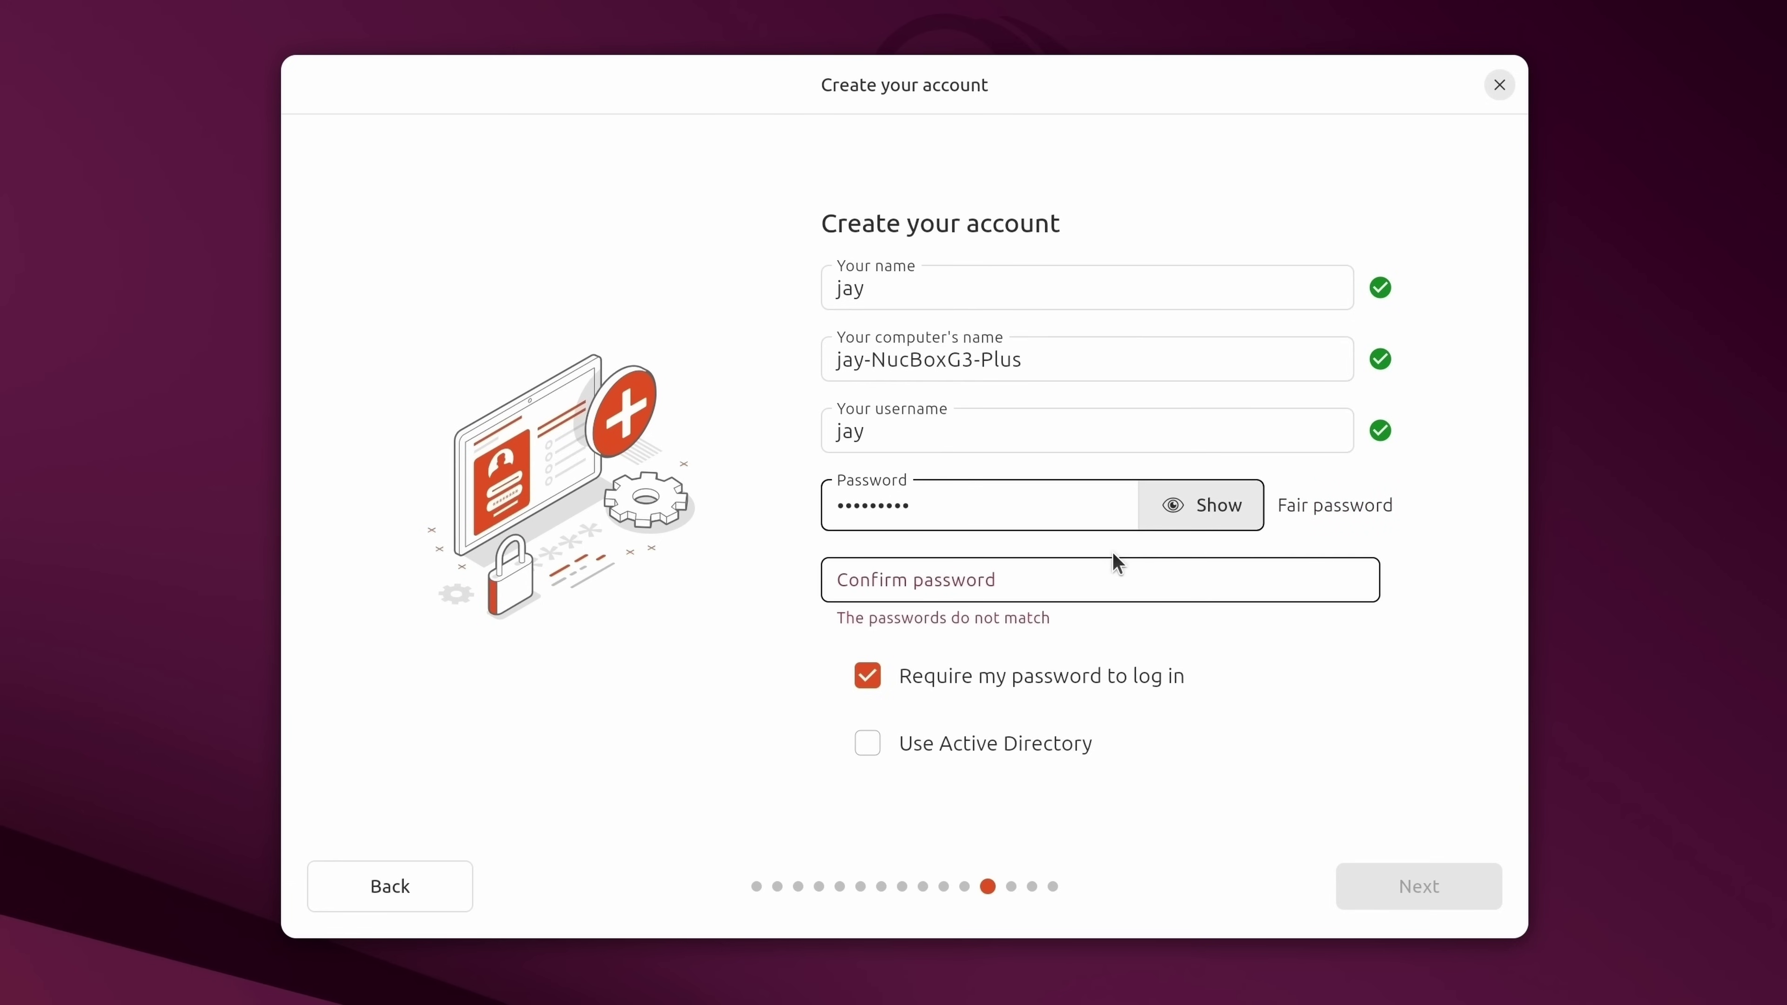
key("Tab")
key("Tab")
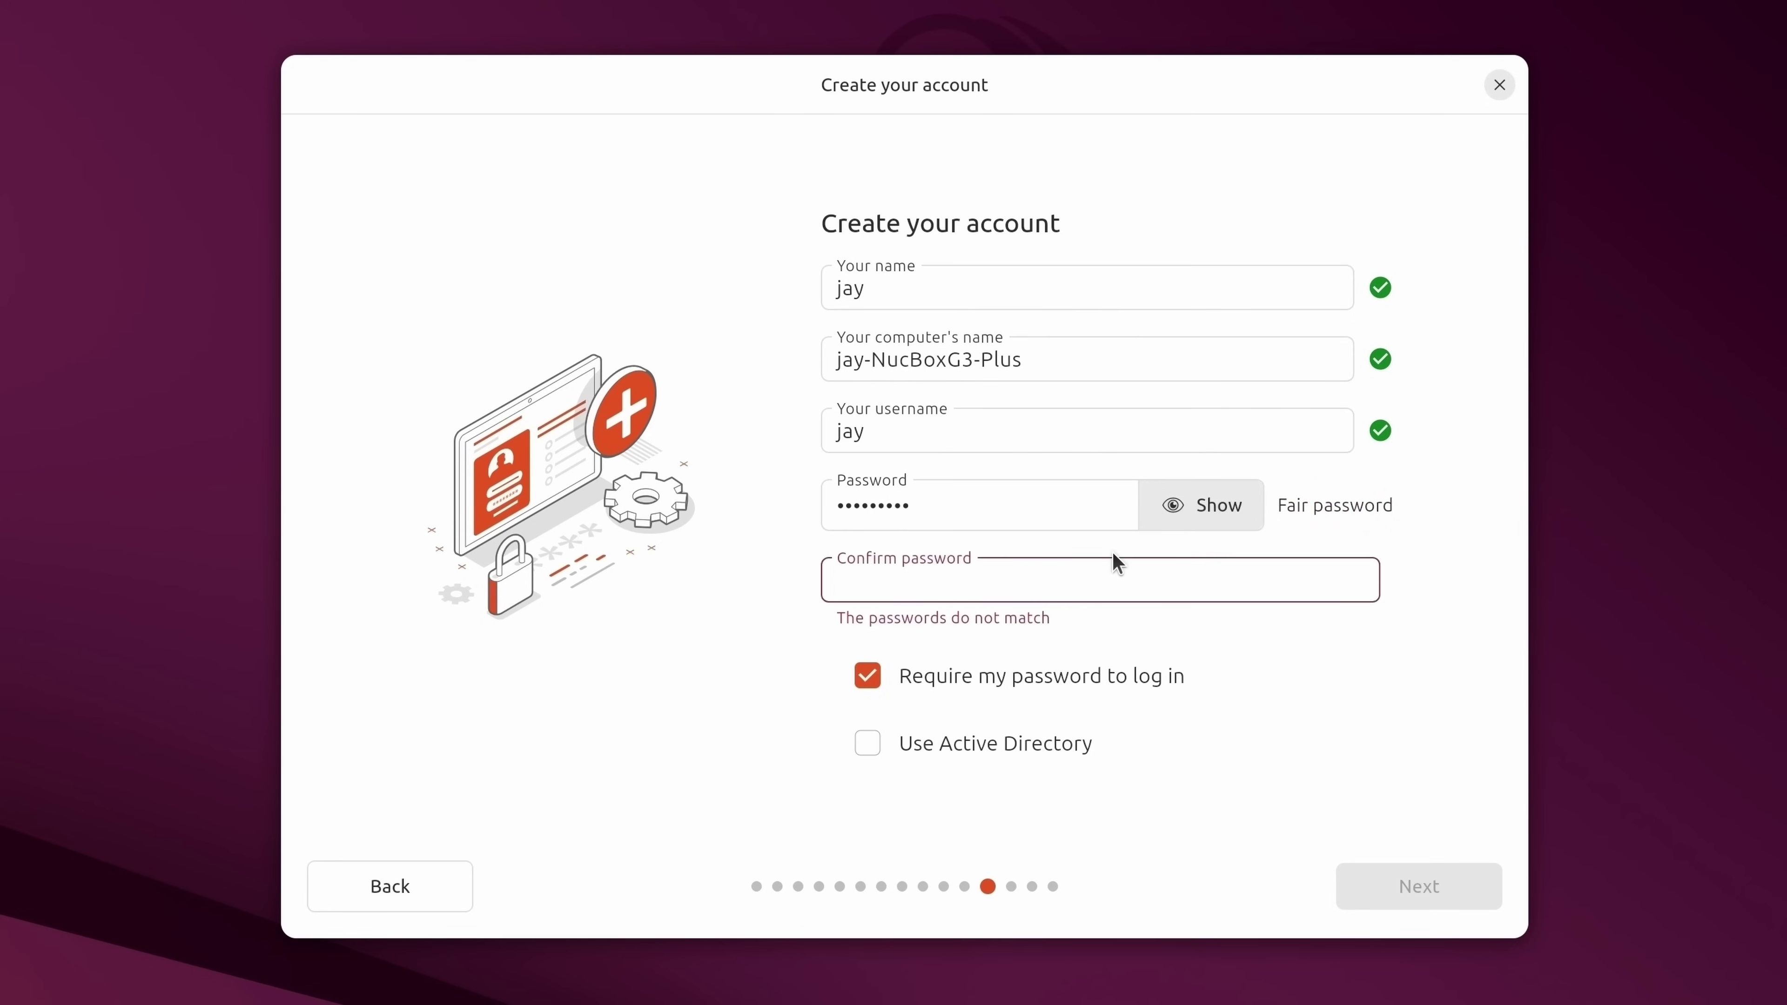
type("*********")
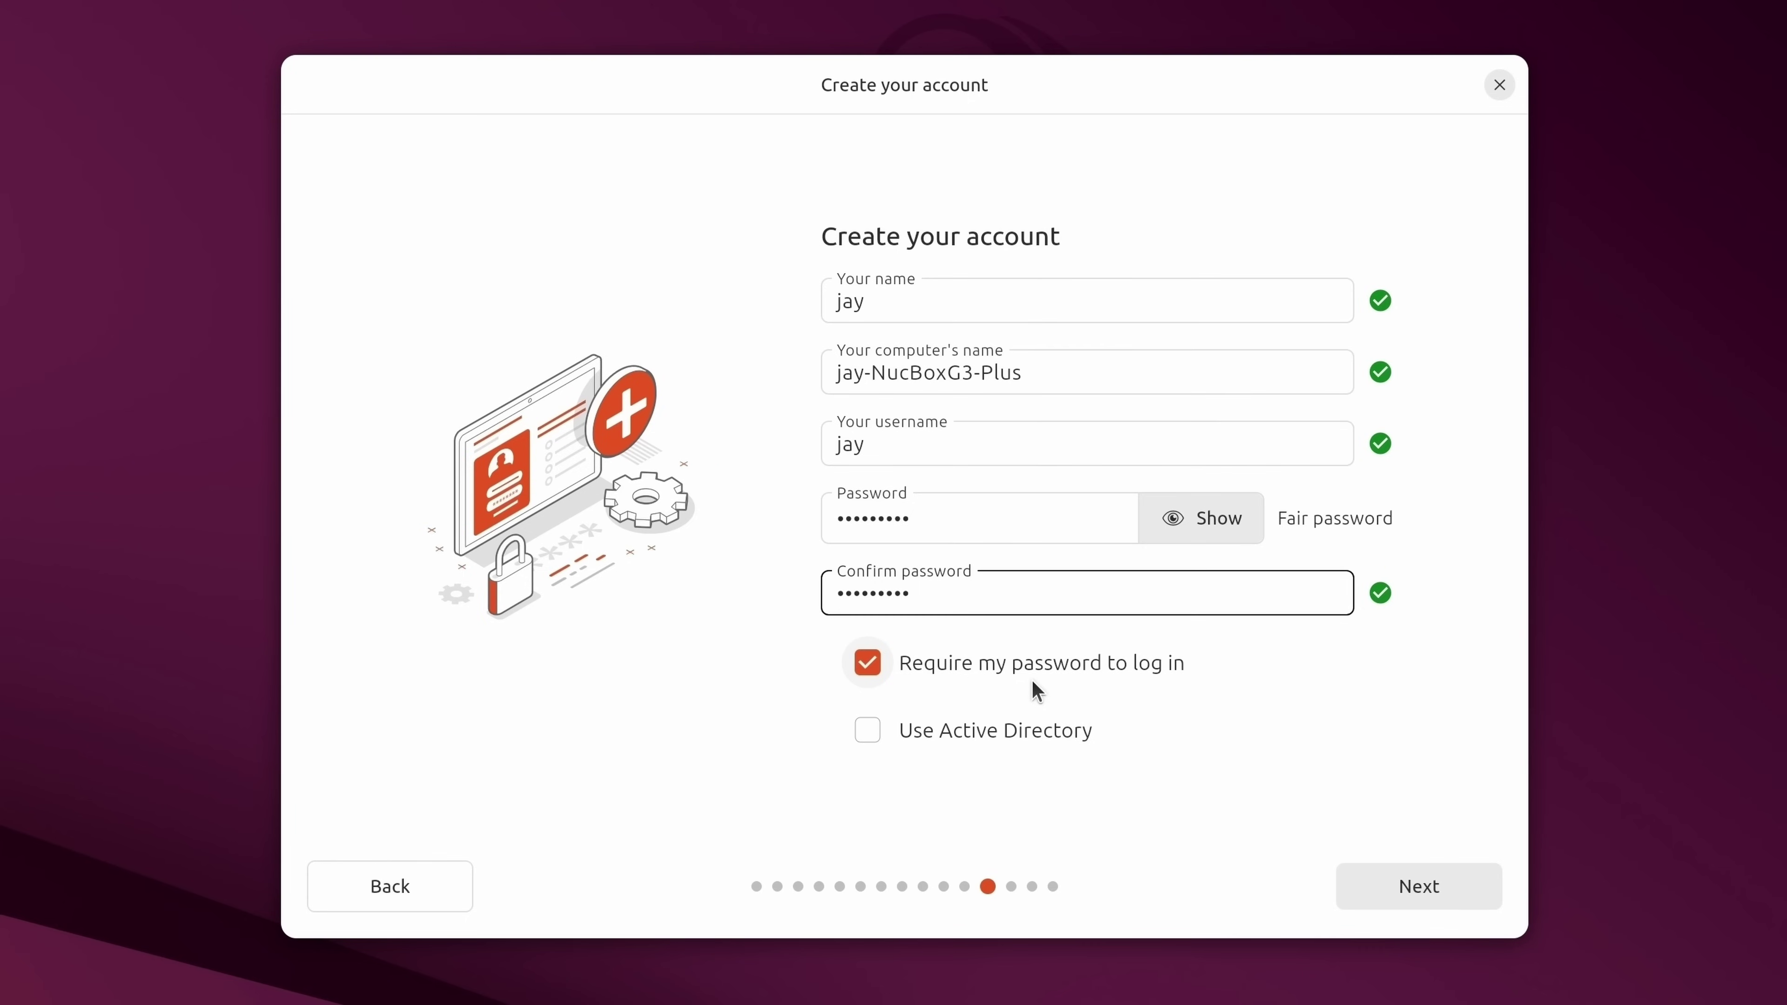
Keep Require my password to log in enabled and continue to the timezone.
left_click(1032, 667)
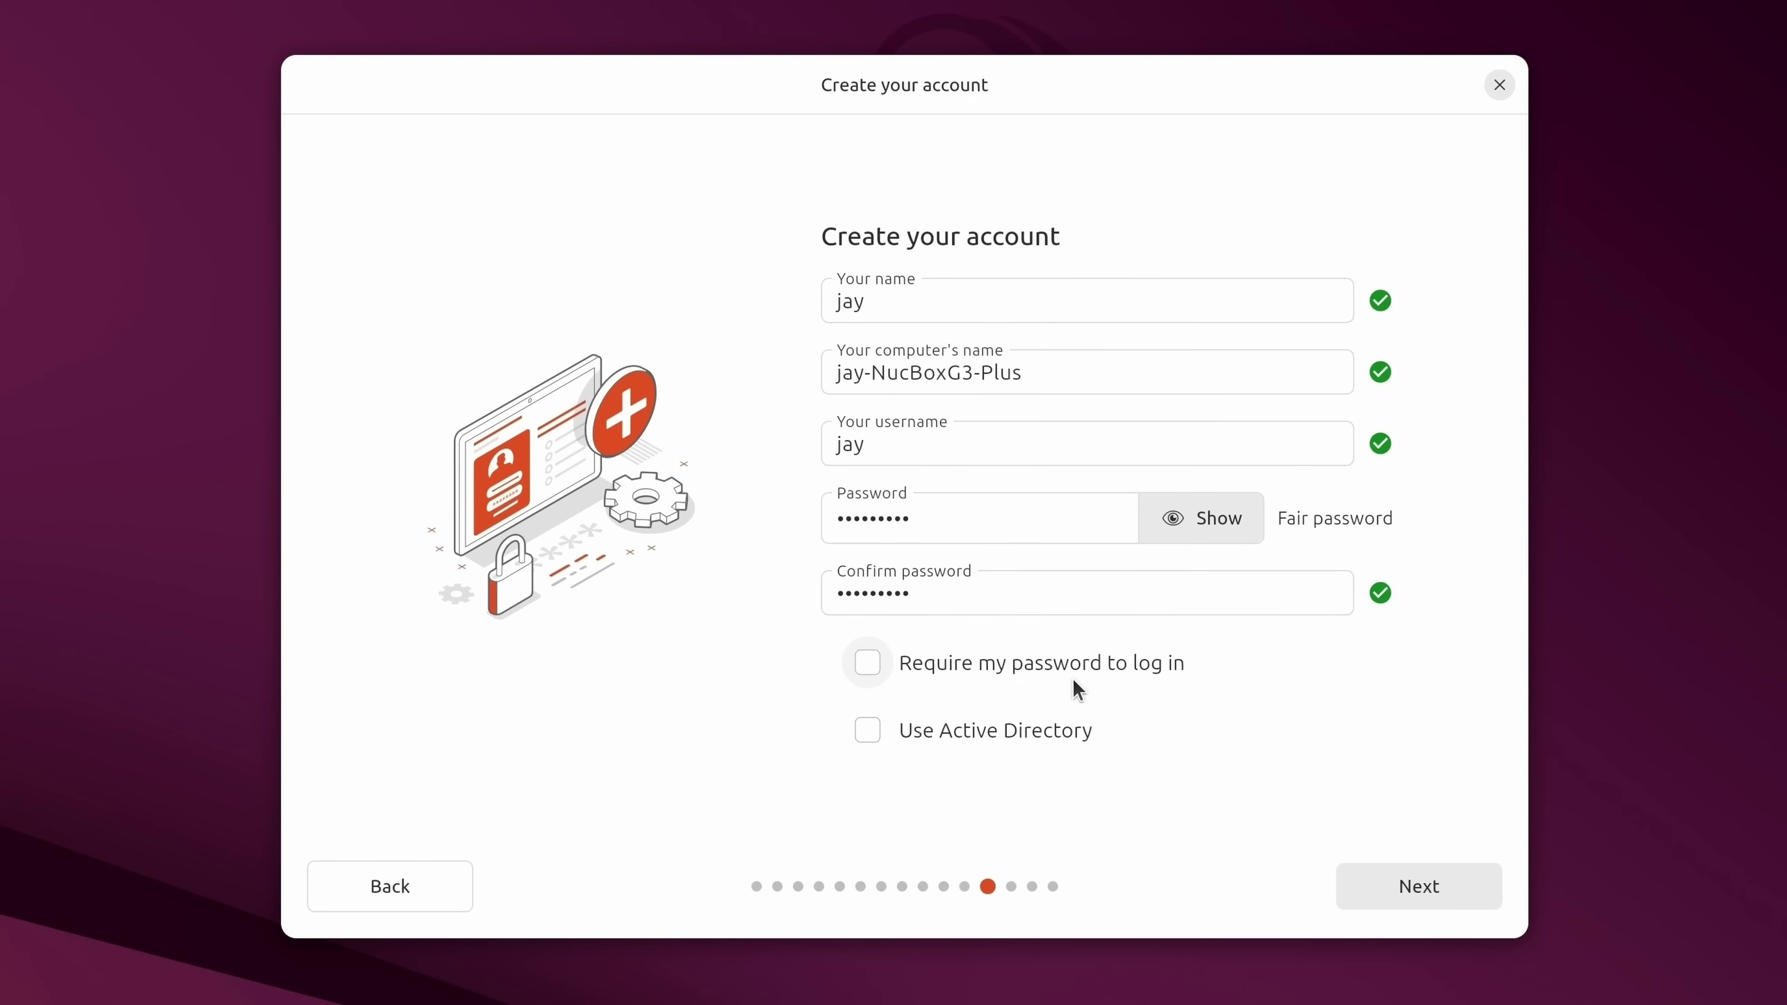
left_click(1097, 661)
left_click(1419, 895)
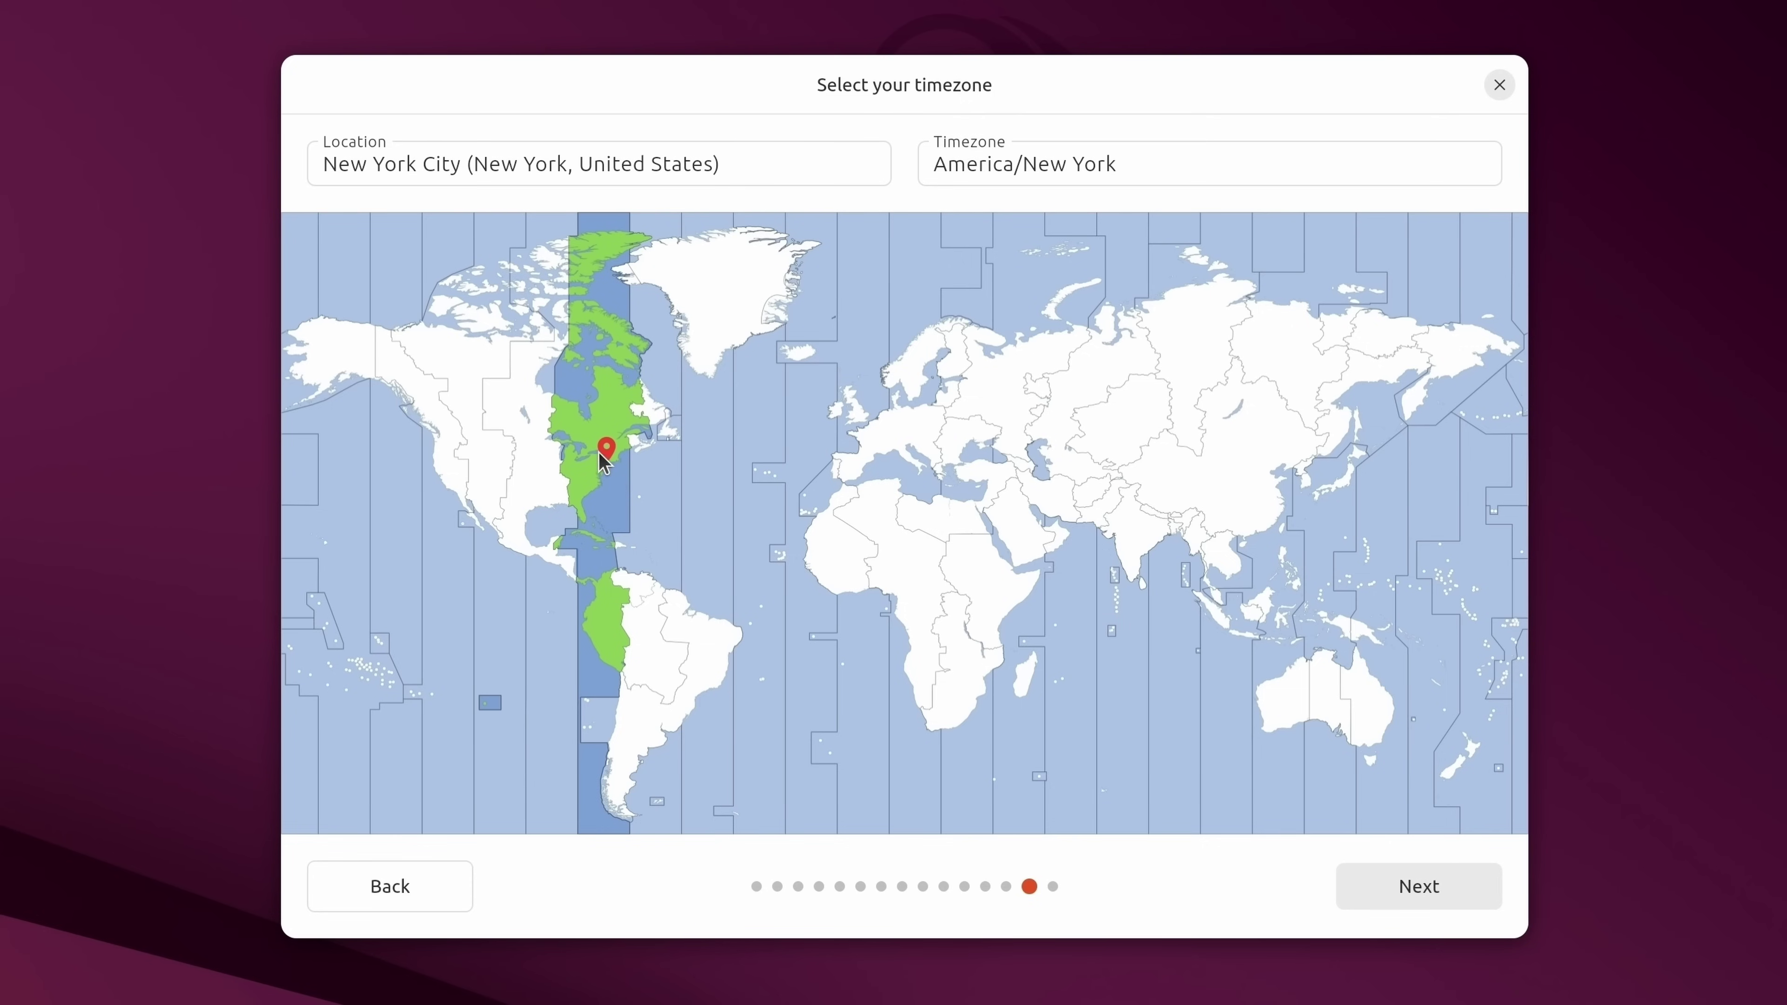
Pin the map location on New York City for the America/New York timezone.
left_click(575, 459)
left_click(597, 487)
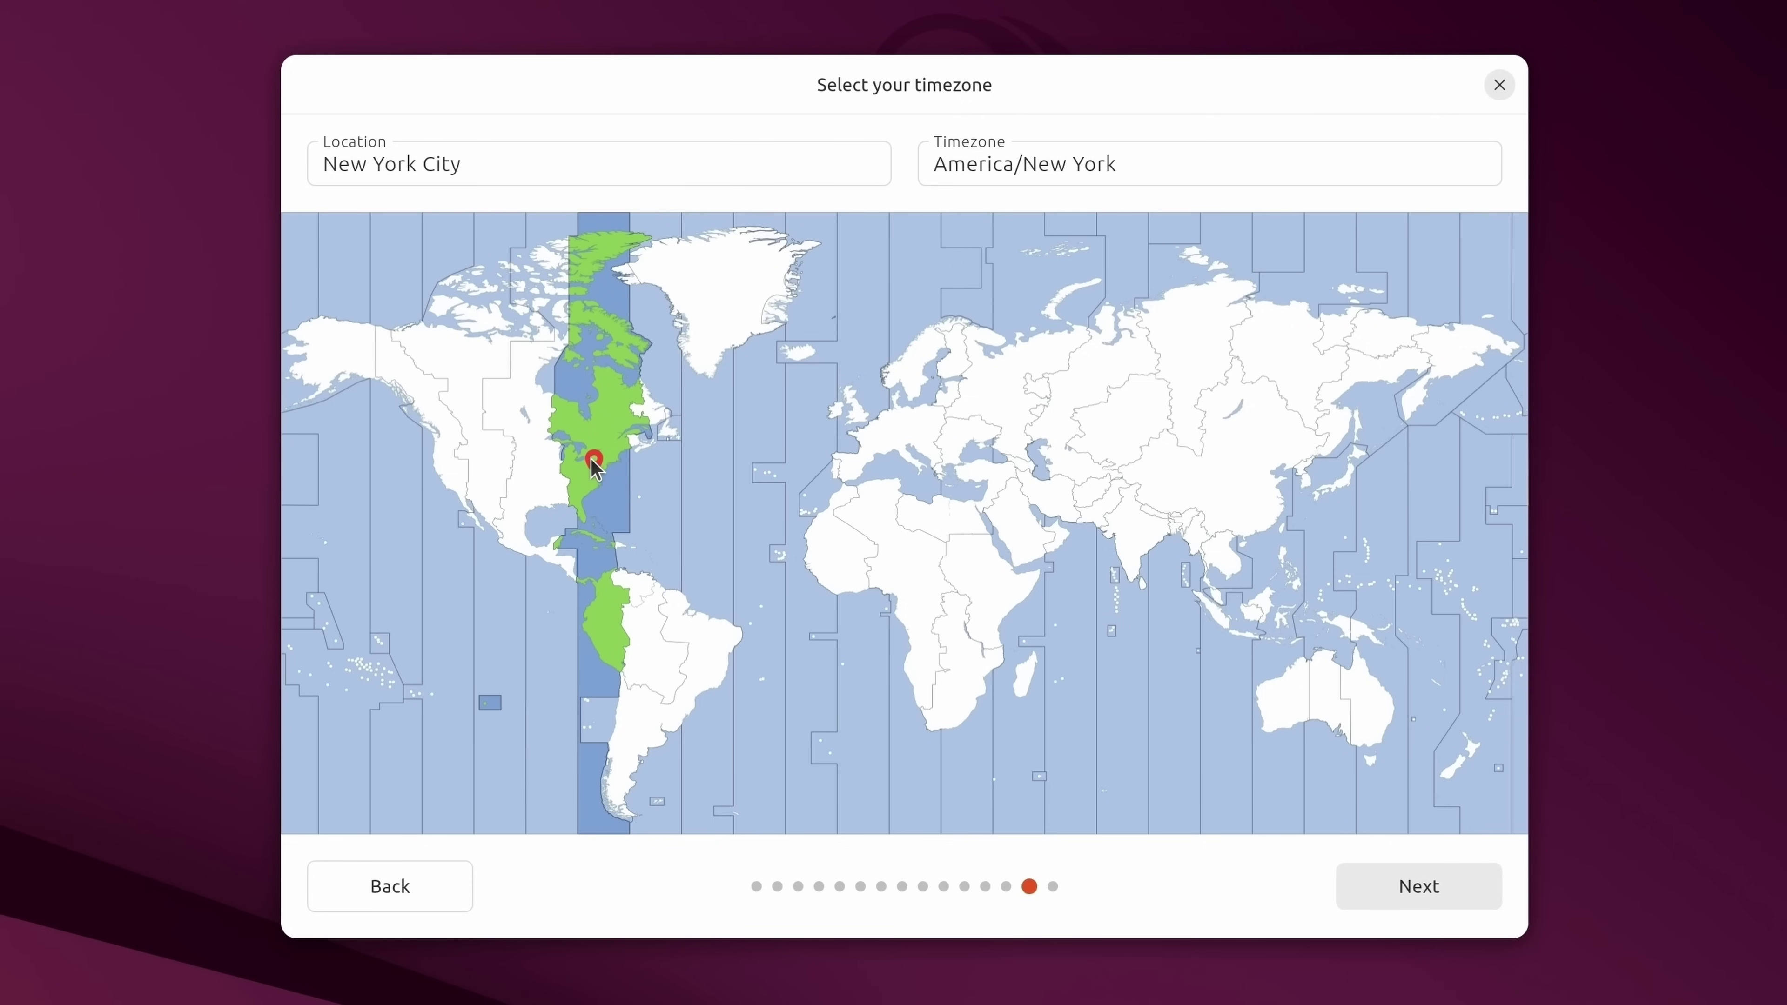
left_click(599, 421)
left_click(600, 486)
Scroll through the Ready to install summary of disk, apps, encryption, drivers and partitions.
left_click(1459, 885)
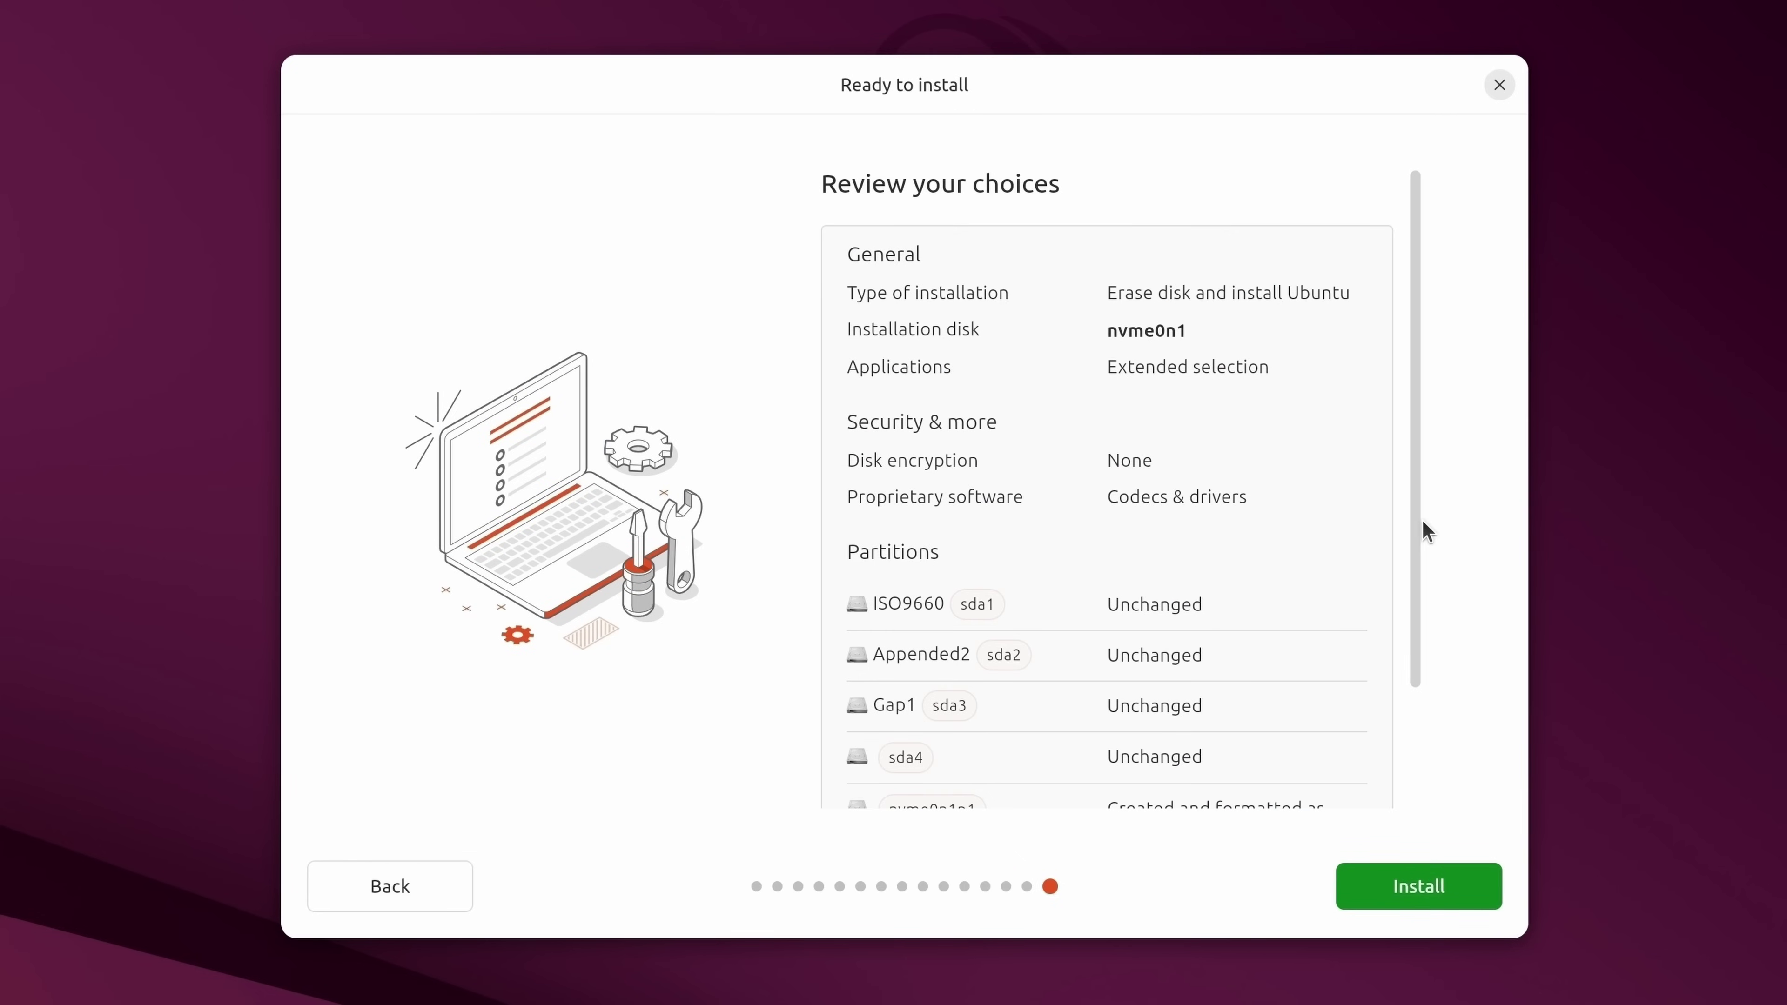
scroll(1421, 518, "down", 3)
scroll(1428, 521, "up", 3)
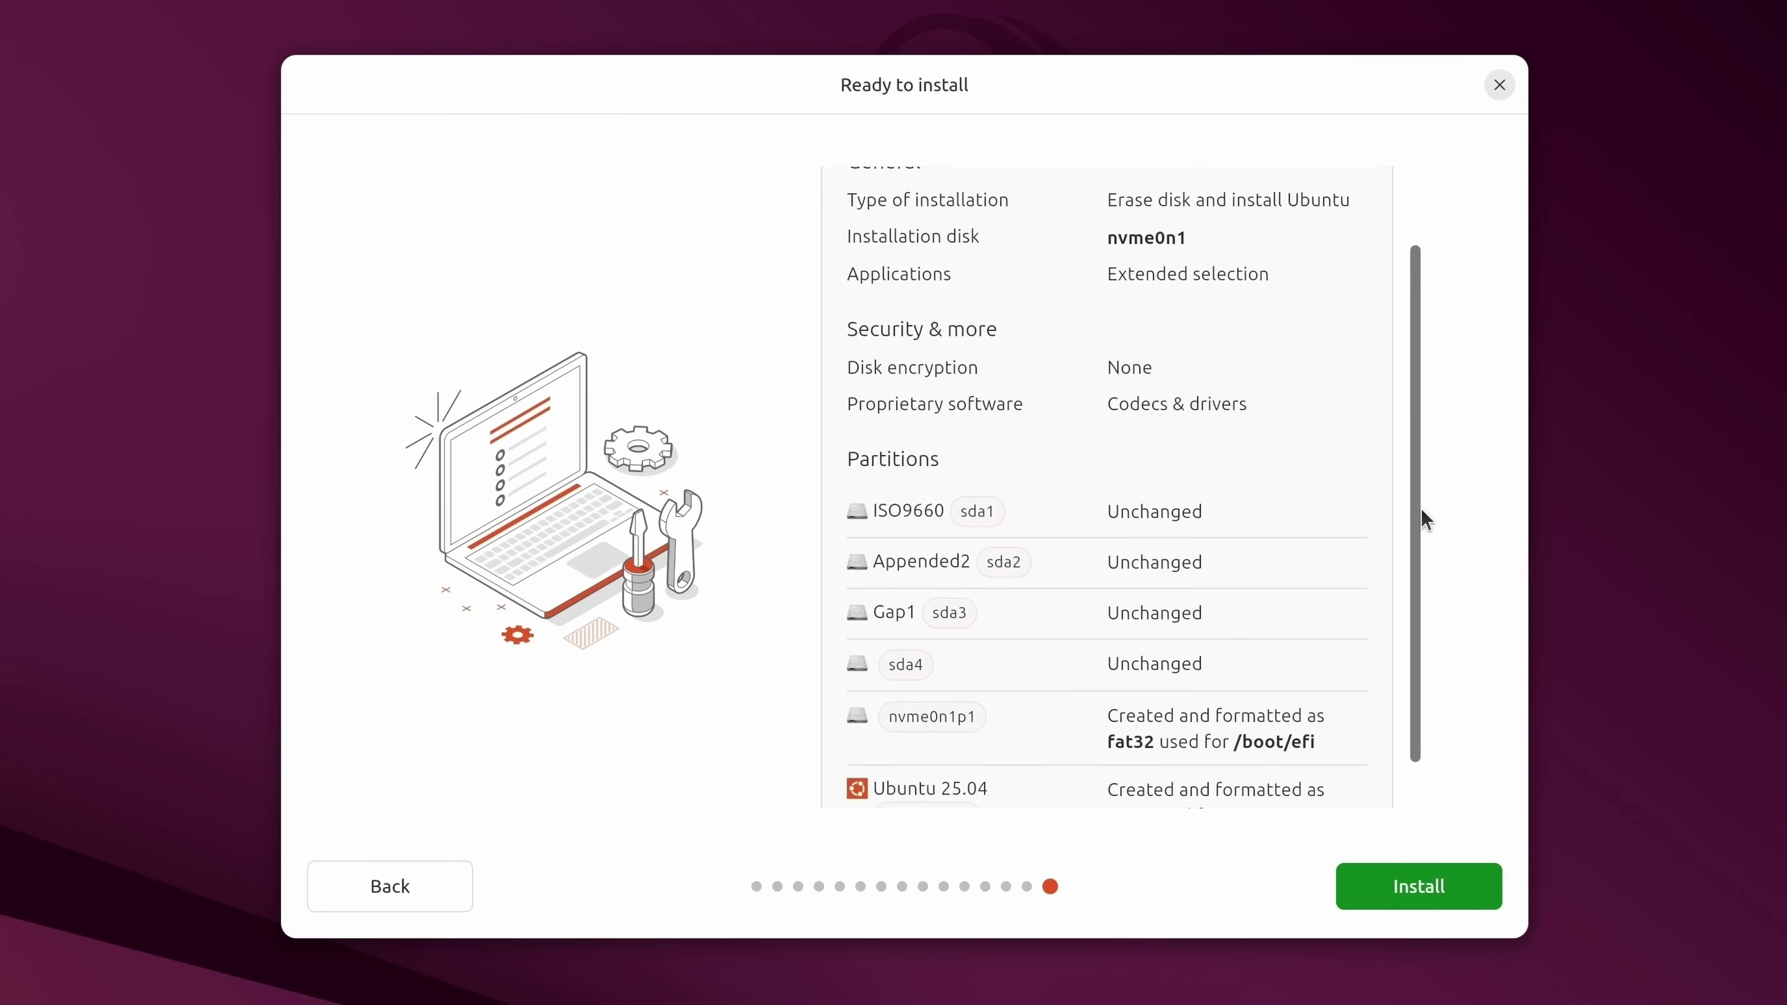
scroll(1439, 563, "down", 3)
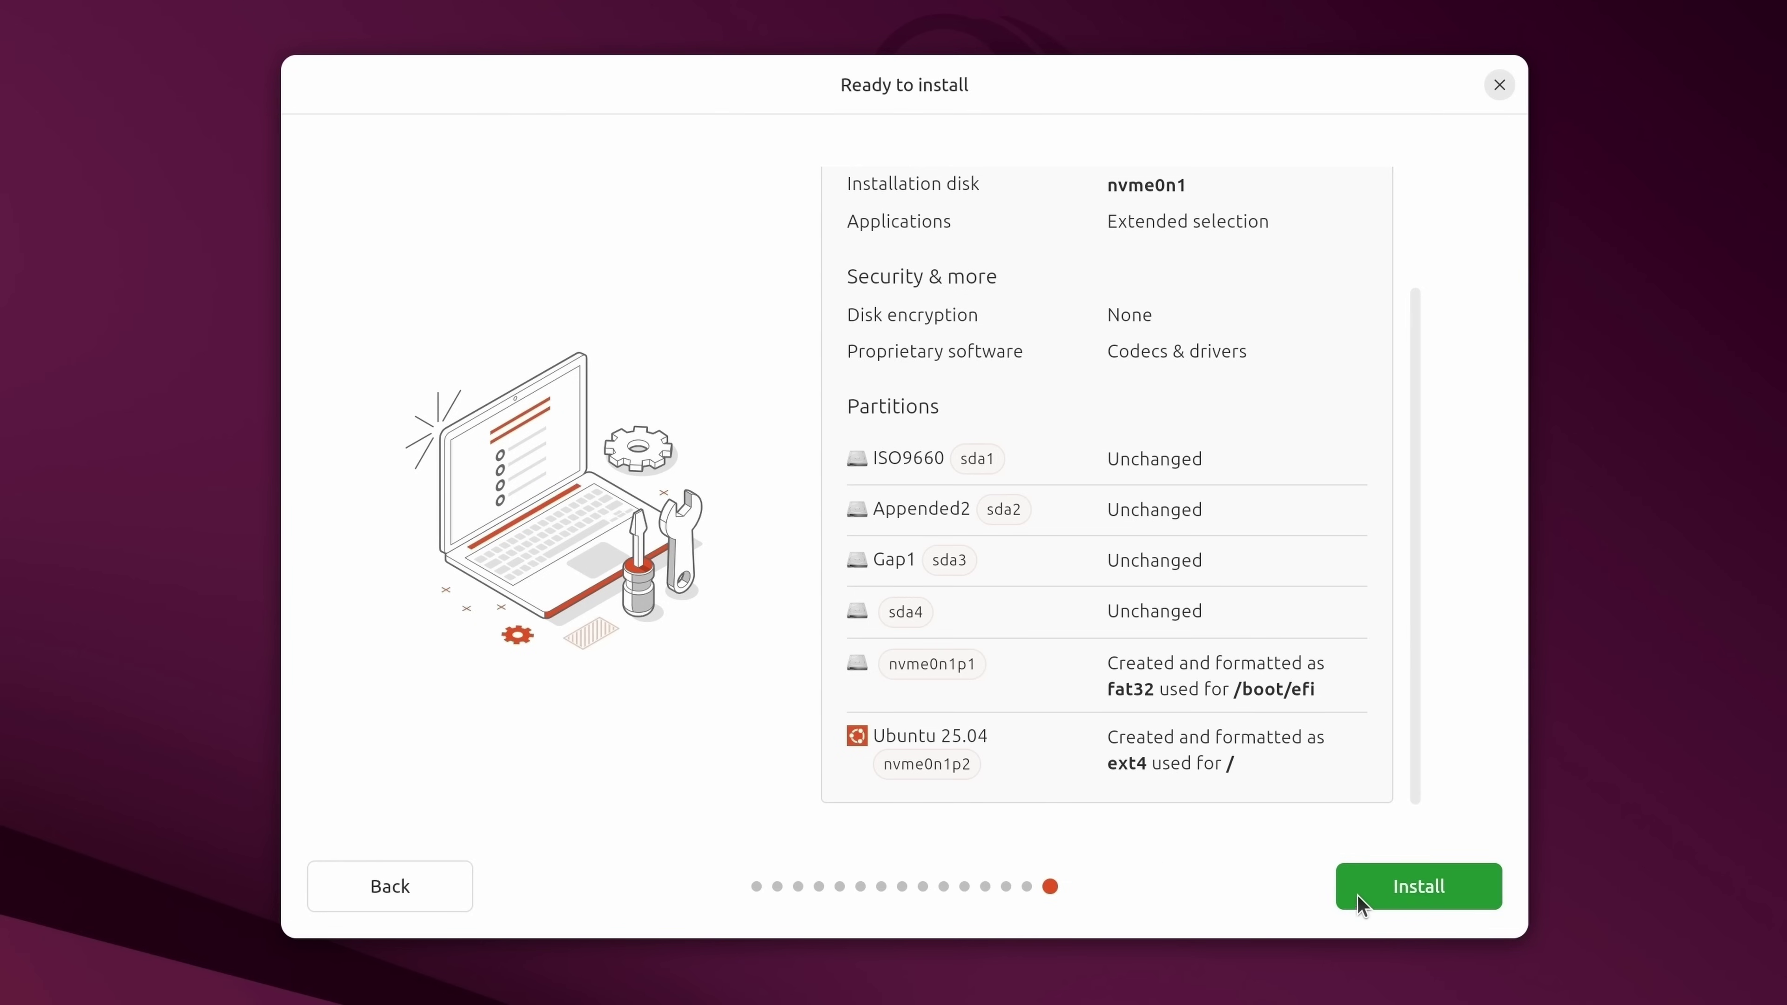
Start the Ubuntu installation from the Ready to install page.
left_click(1413, 889)
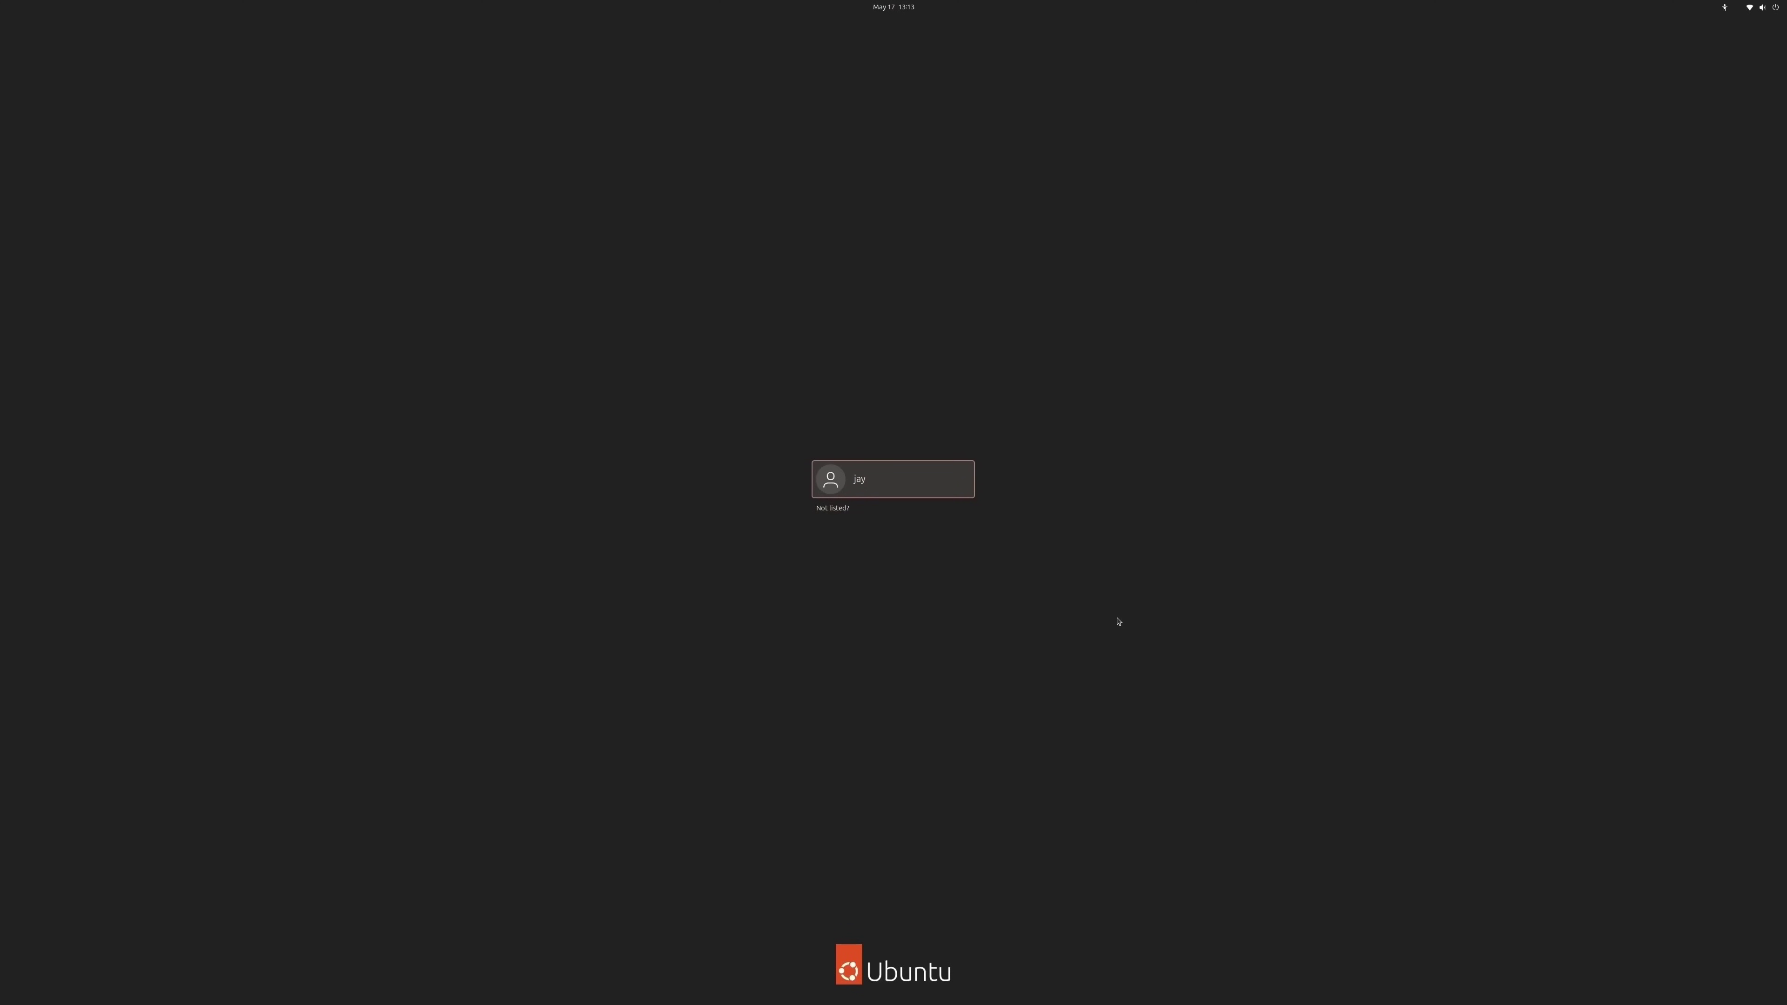
Log in to the new account with its password and advance past the welcome greeting.
left_click(931, 486)
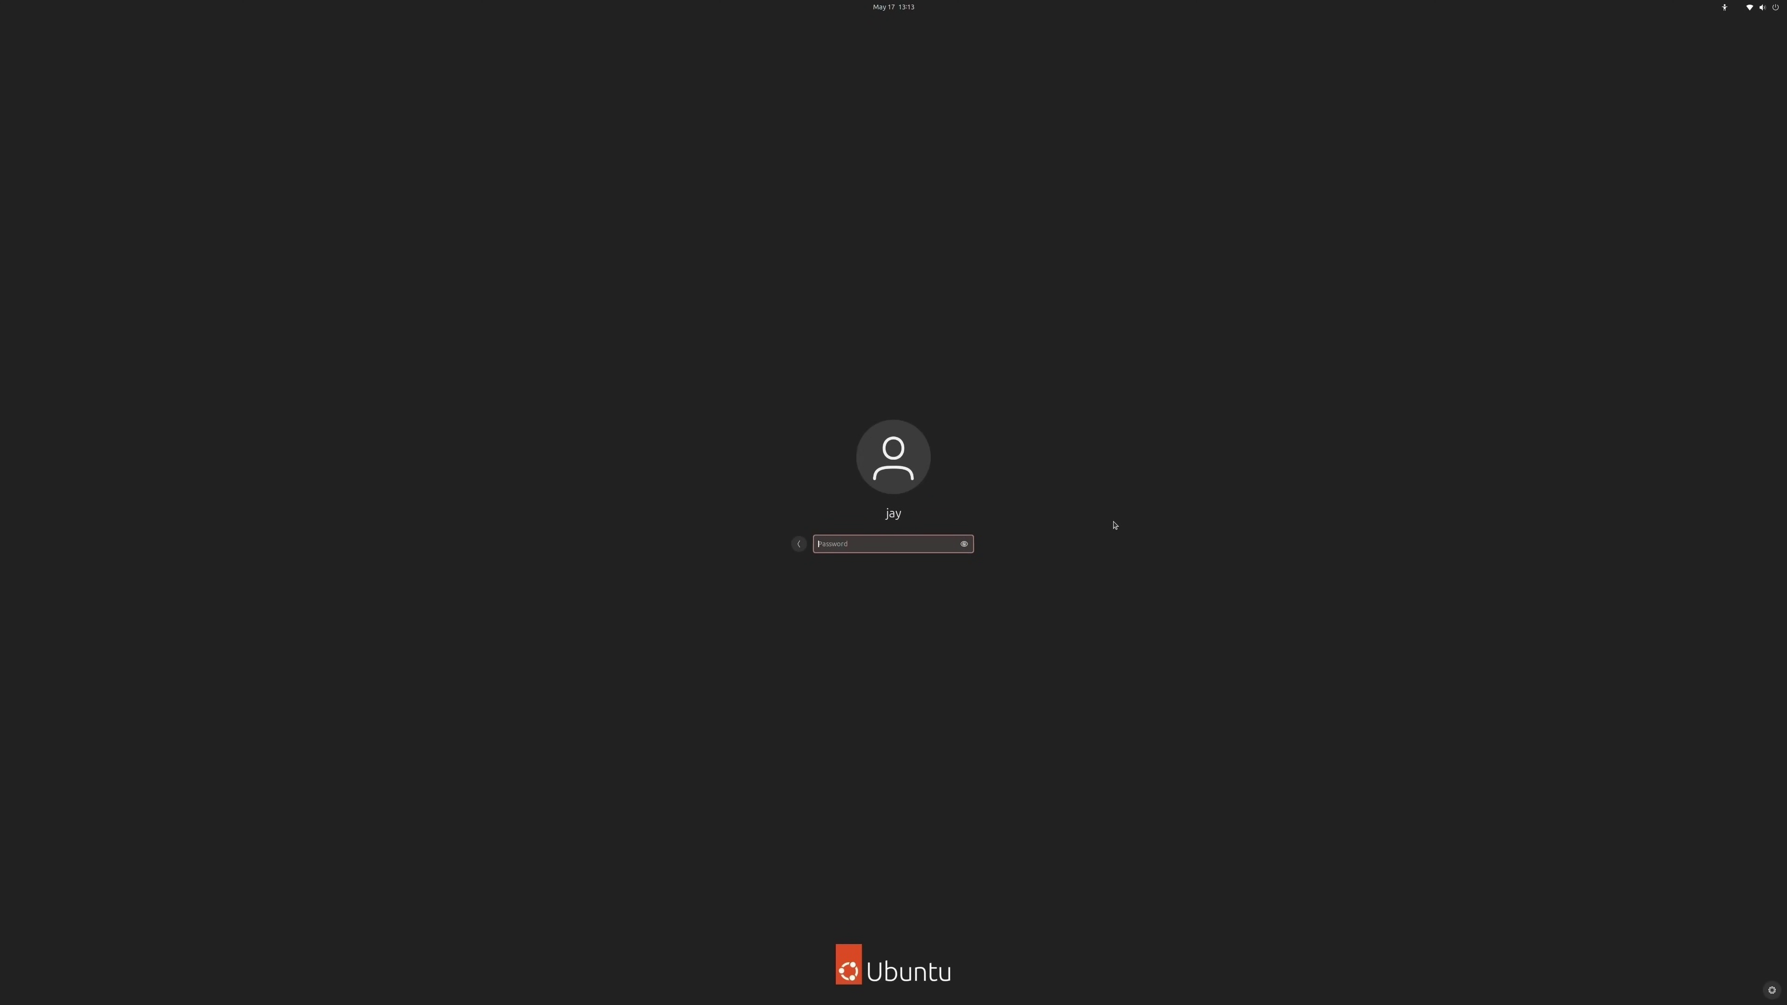
type("•")
key("Return")
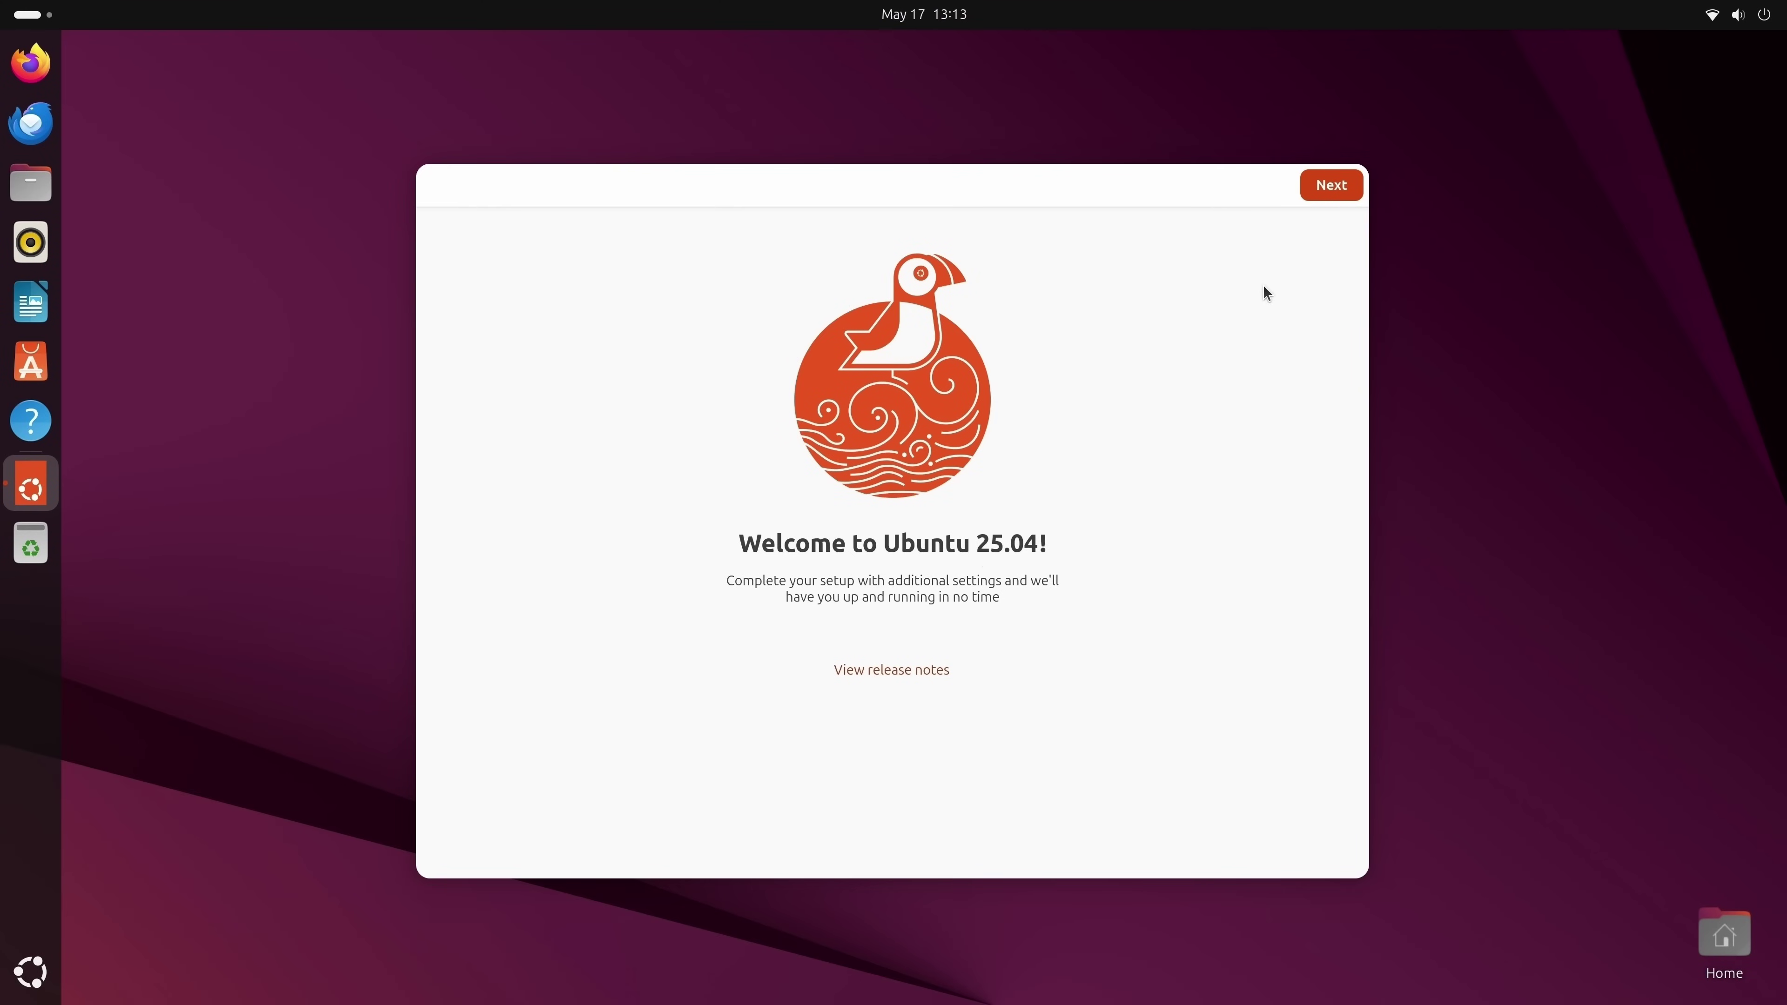
left_click(1335, 185)
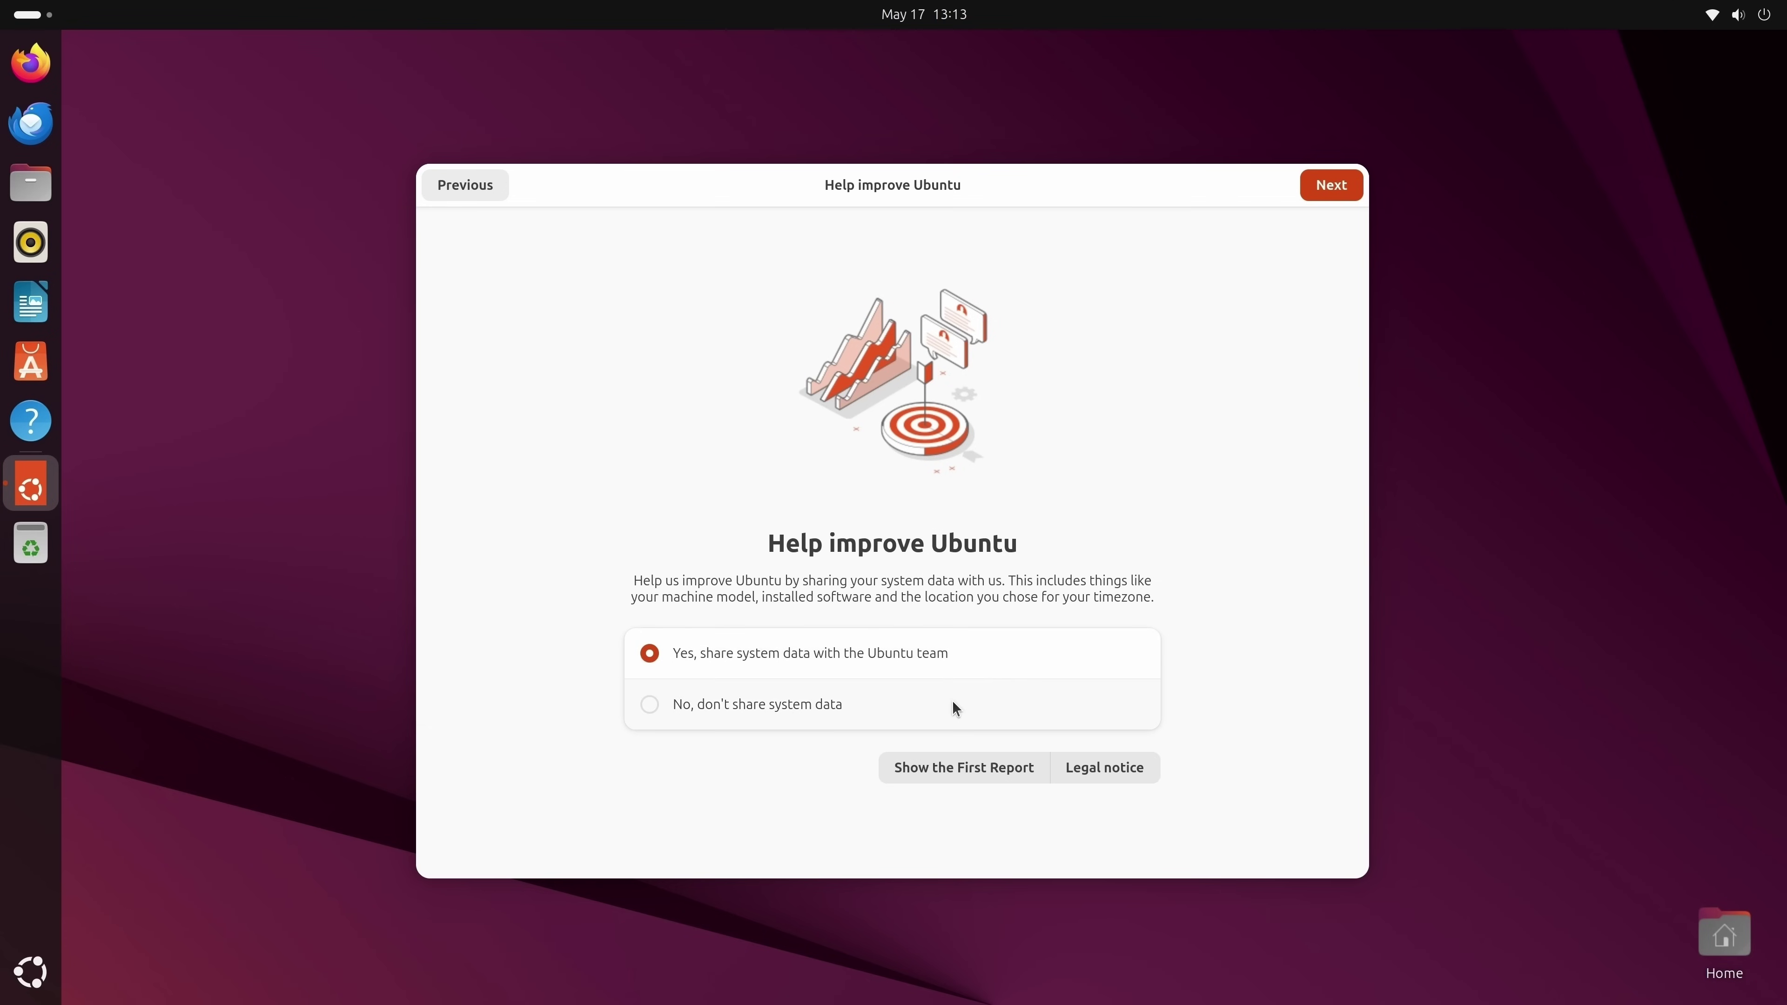
left_click(964, 770)
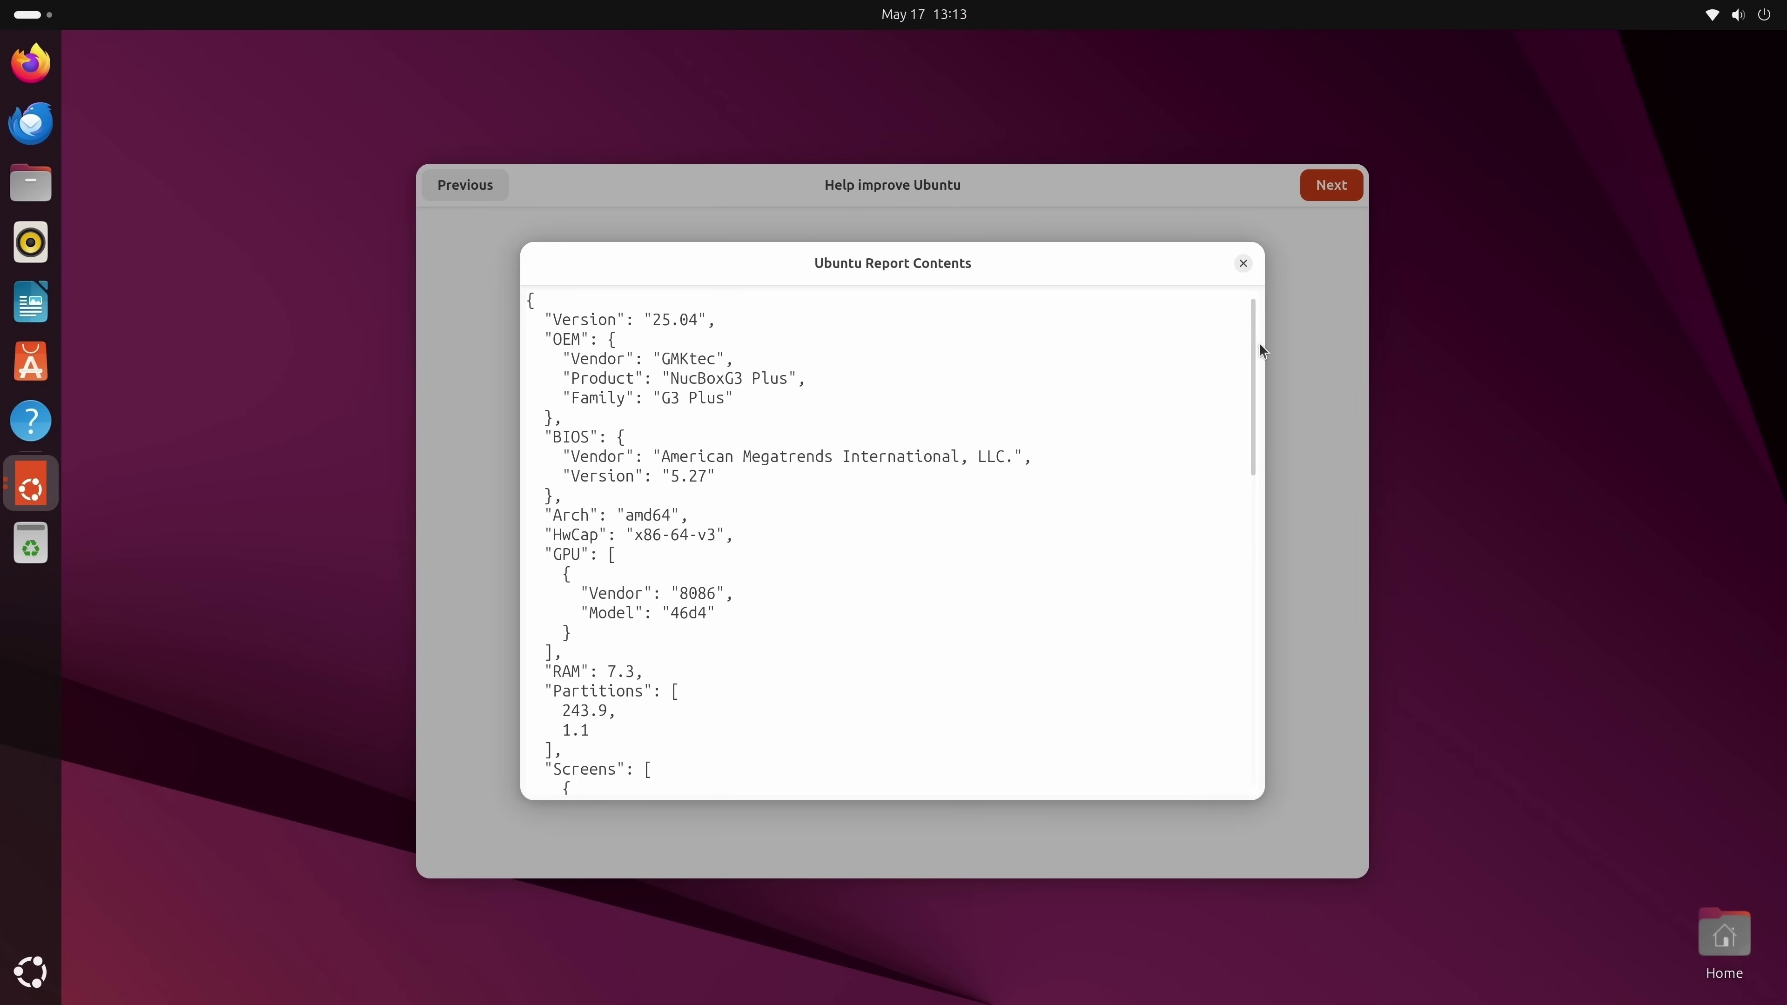
mouse_move(1252, 347)
left_mouse_down()
mouse_move(1262, 661)
mouse_move(1299, 483)
mouse_move(1286, 359)
mouse_move(1241, 318)
left_mouse_up()
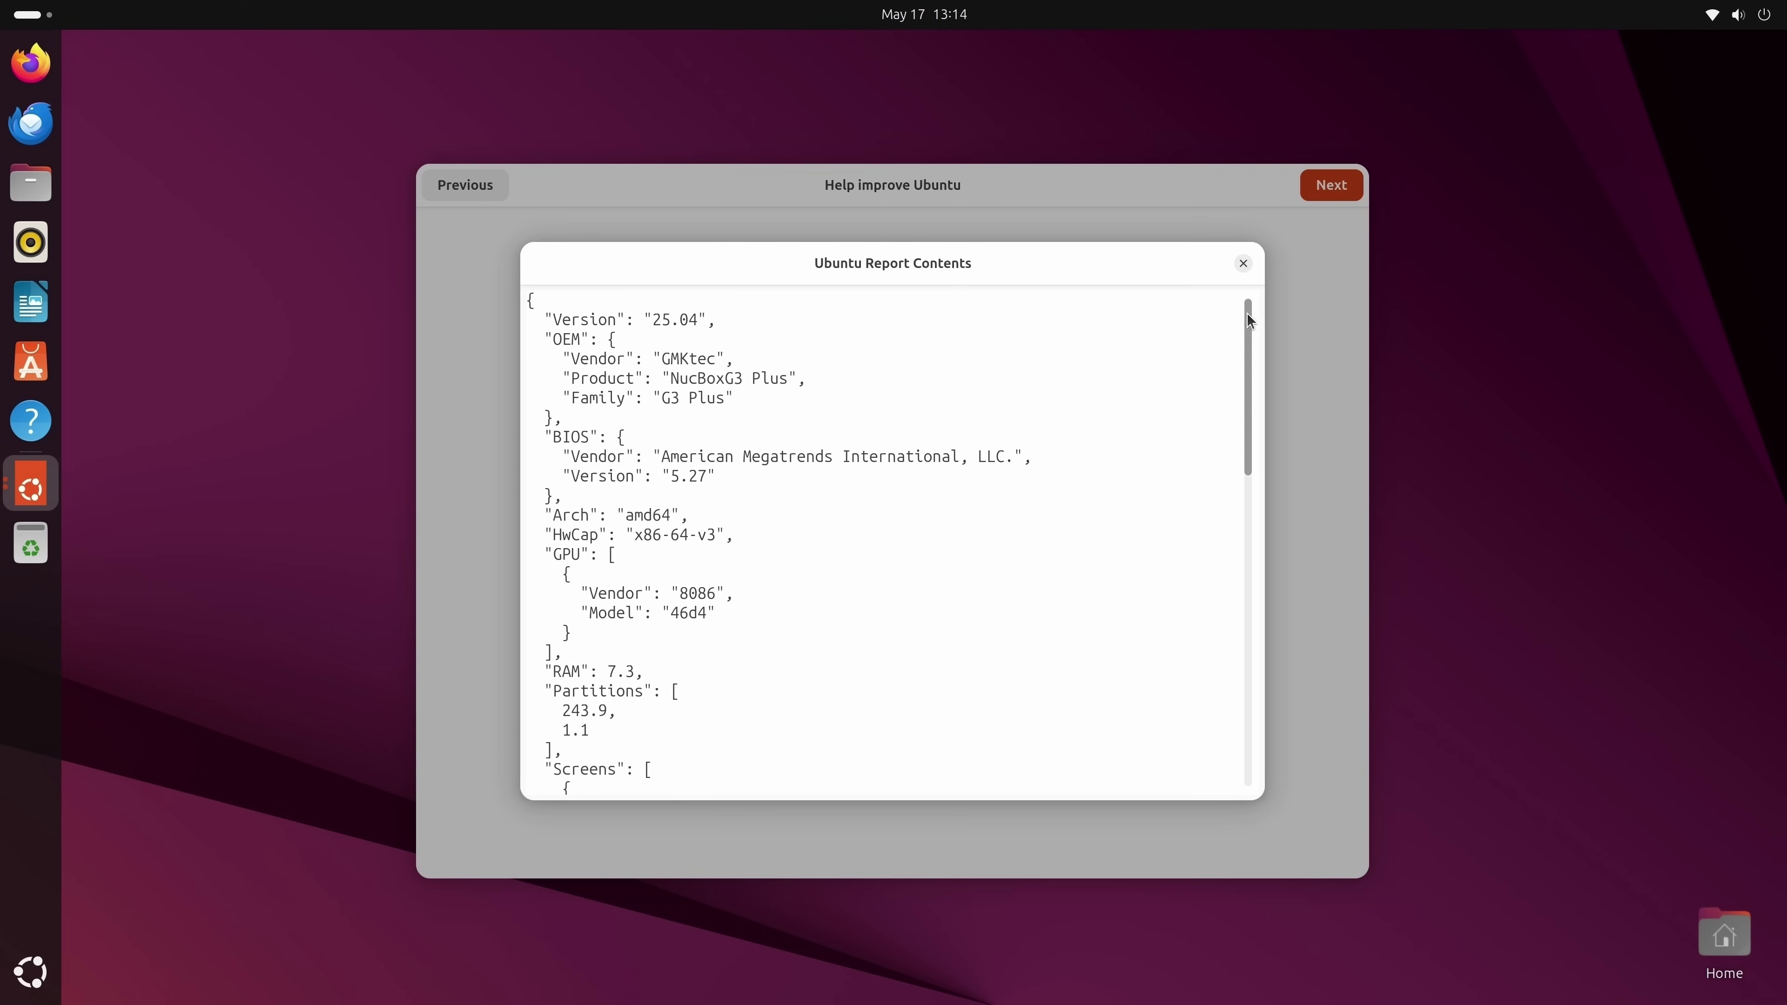
left_click_drag(1248, 322, 1315, 226)
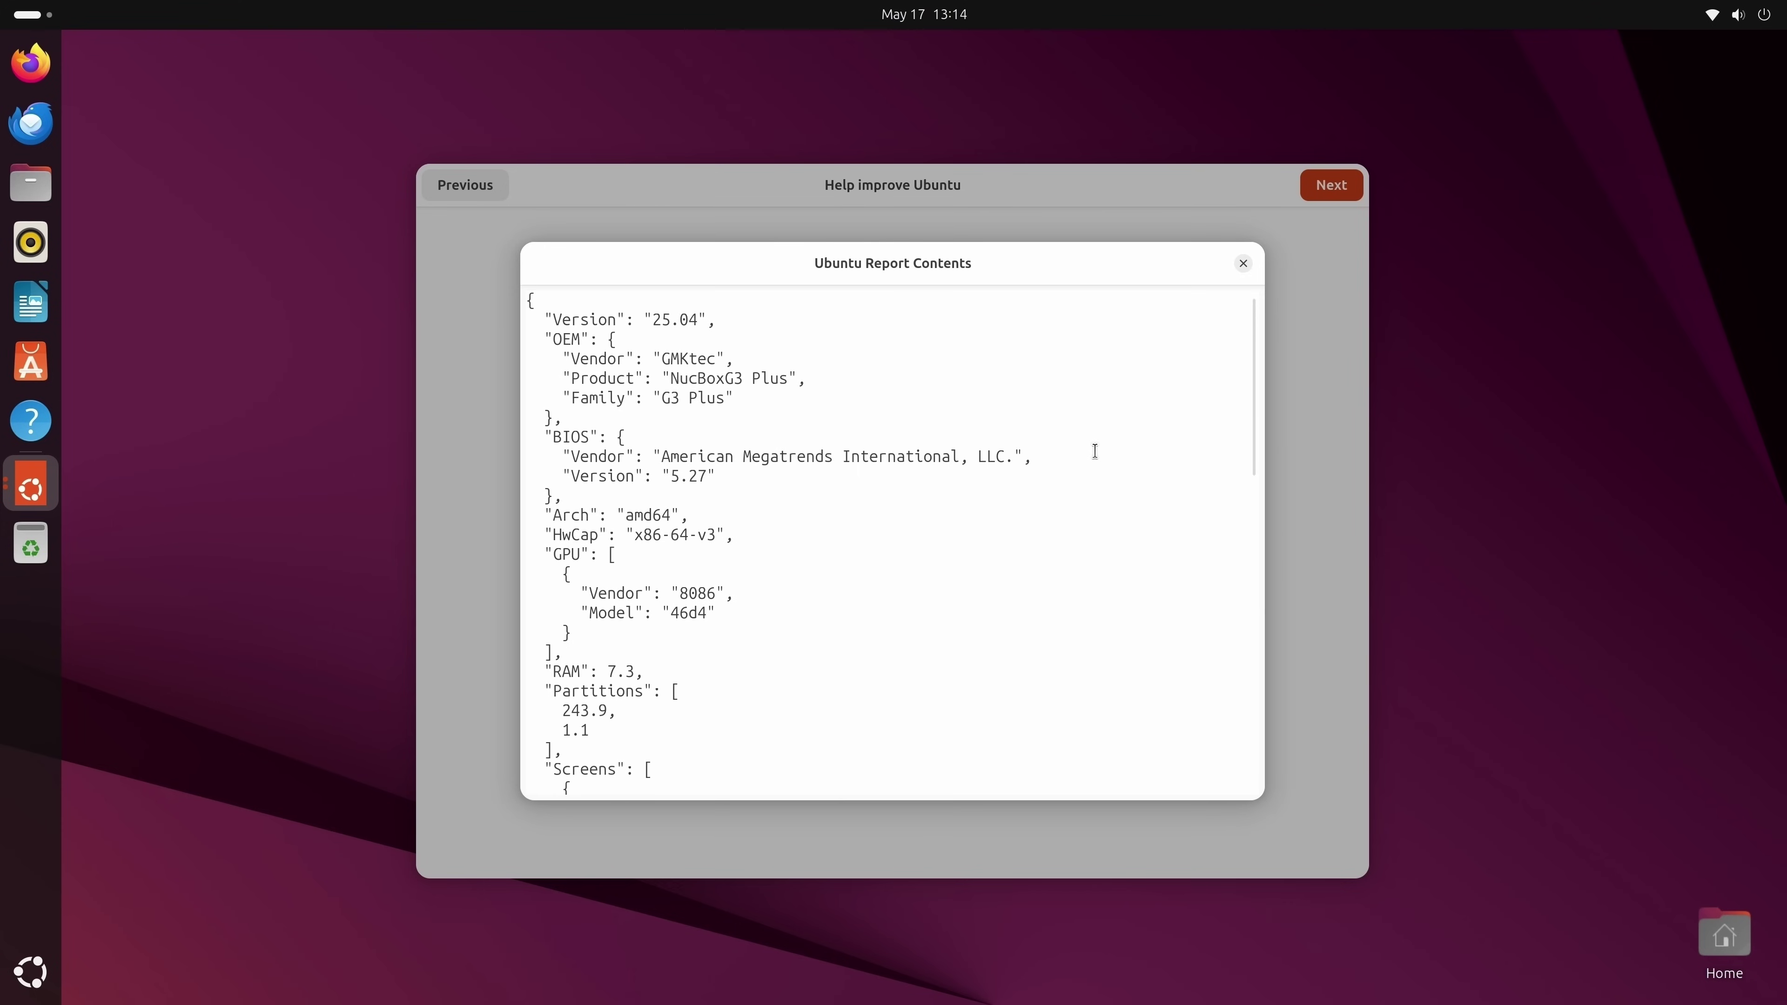
left_click(1243, 266)
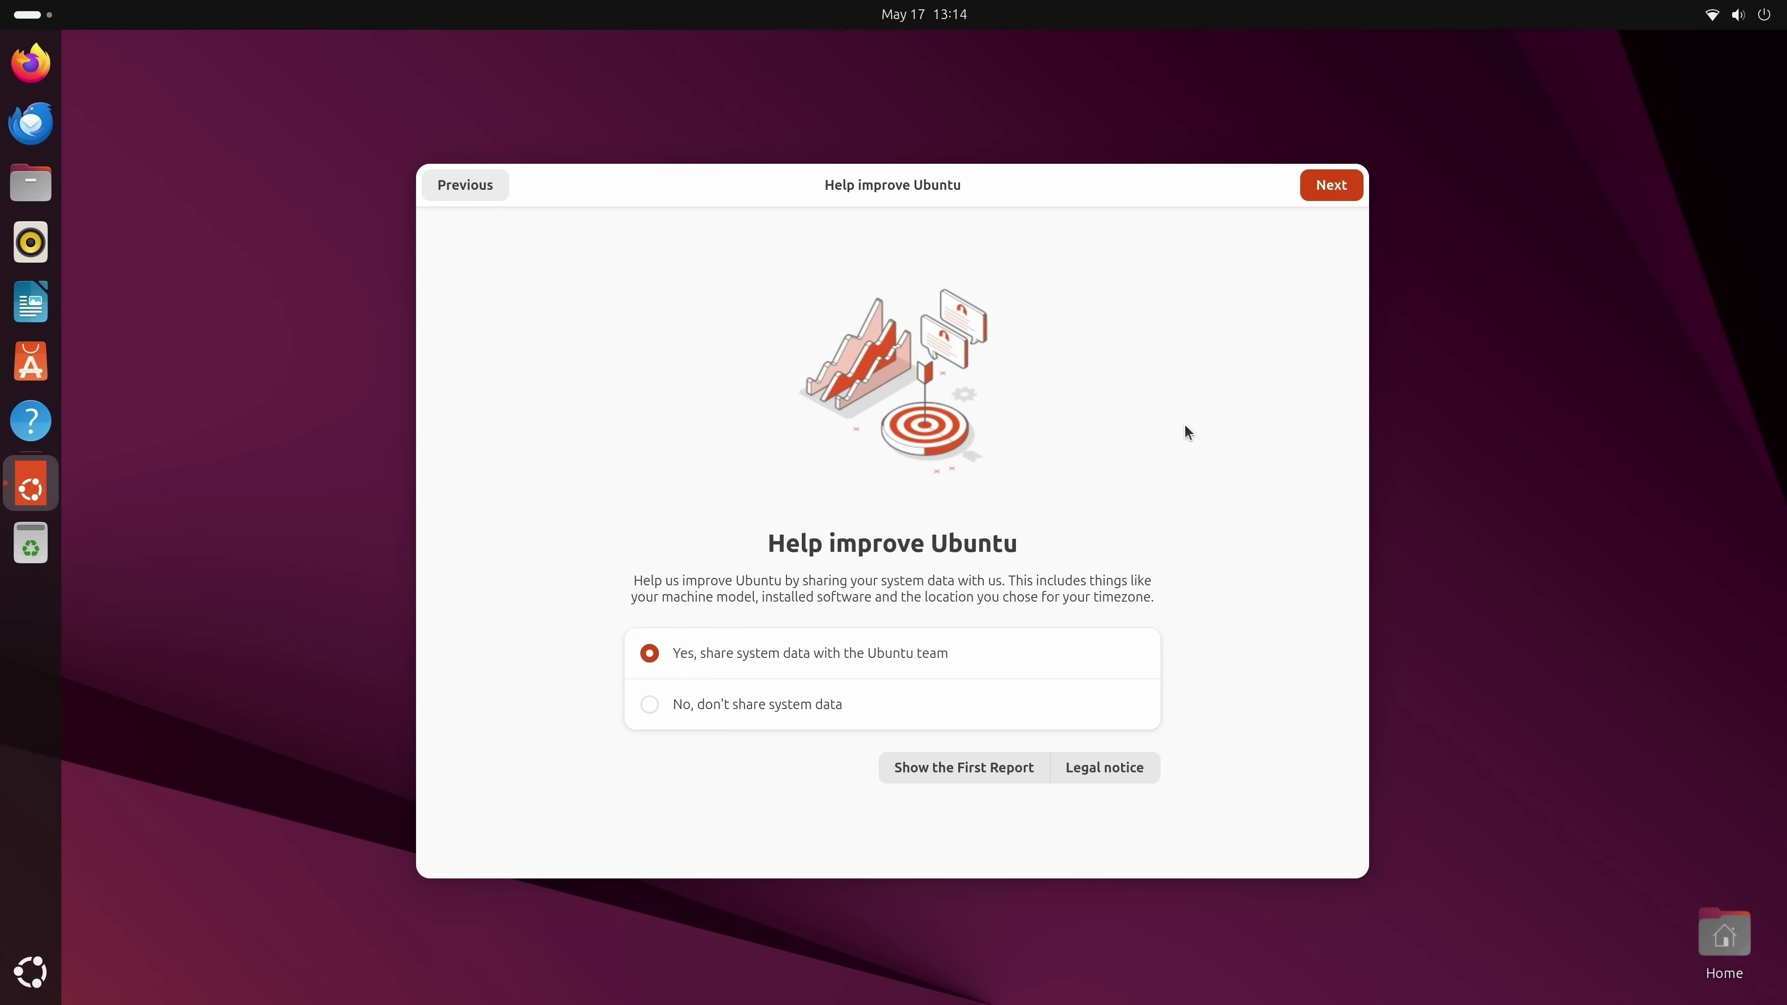
Keep Yes, share system data selected and finish the welcome wizard on Ready to go.
left_click(748, 707)
left_click(753, 653)
left_click(1320, 194)
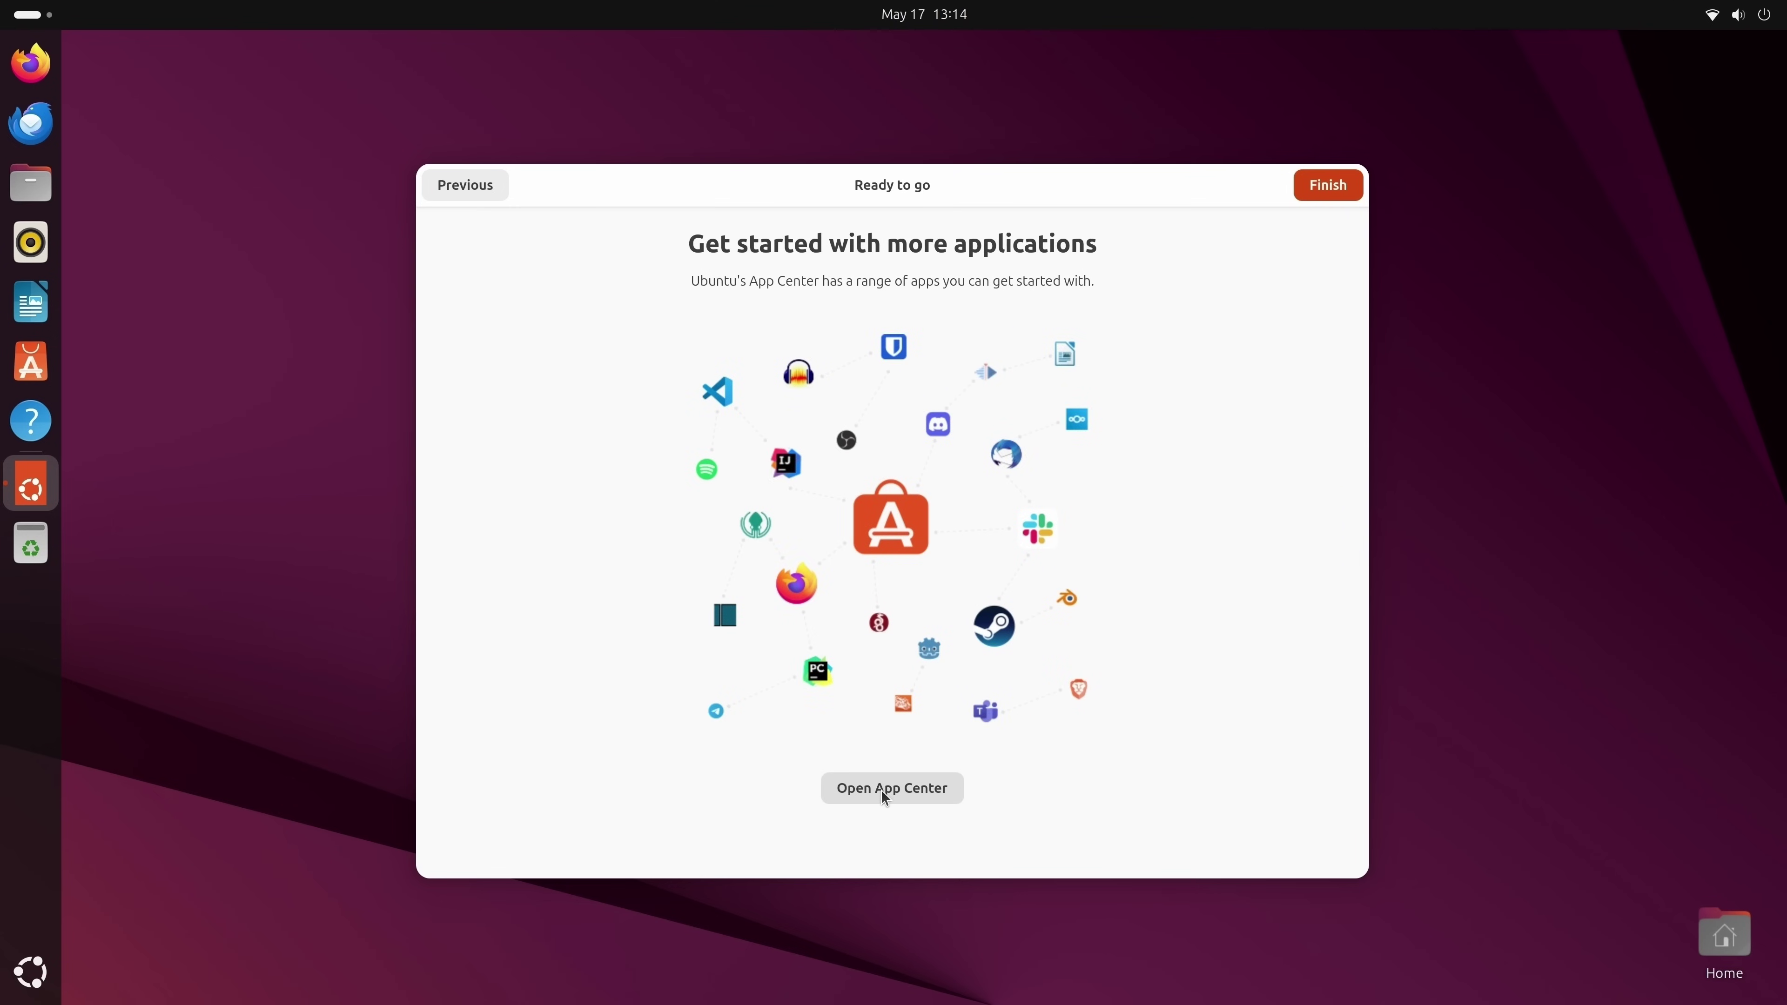
left_click(1329, 187)
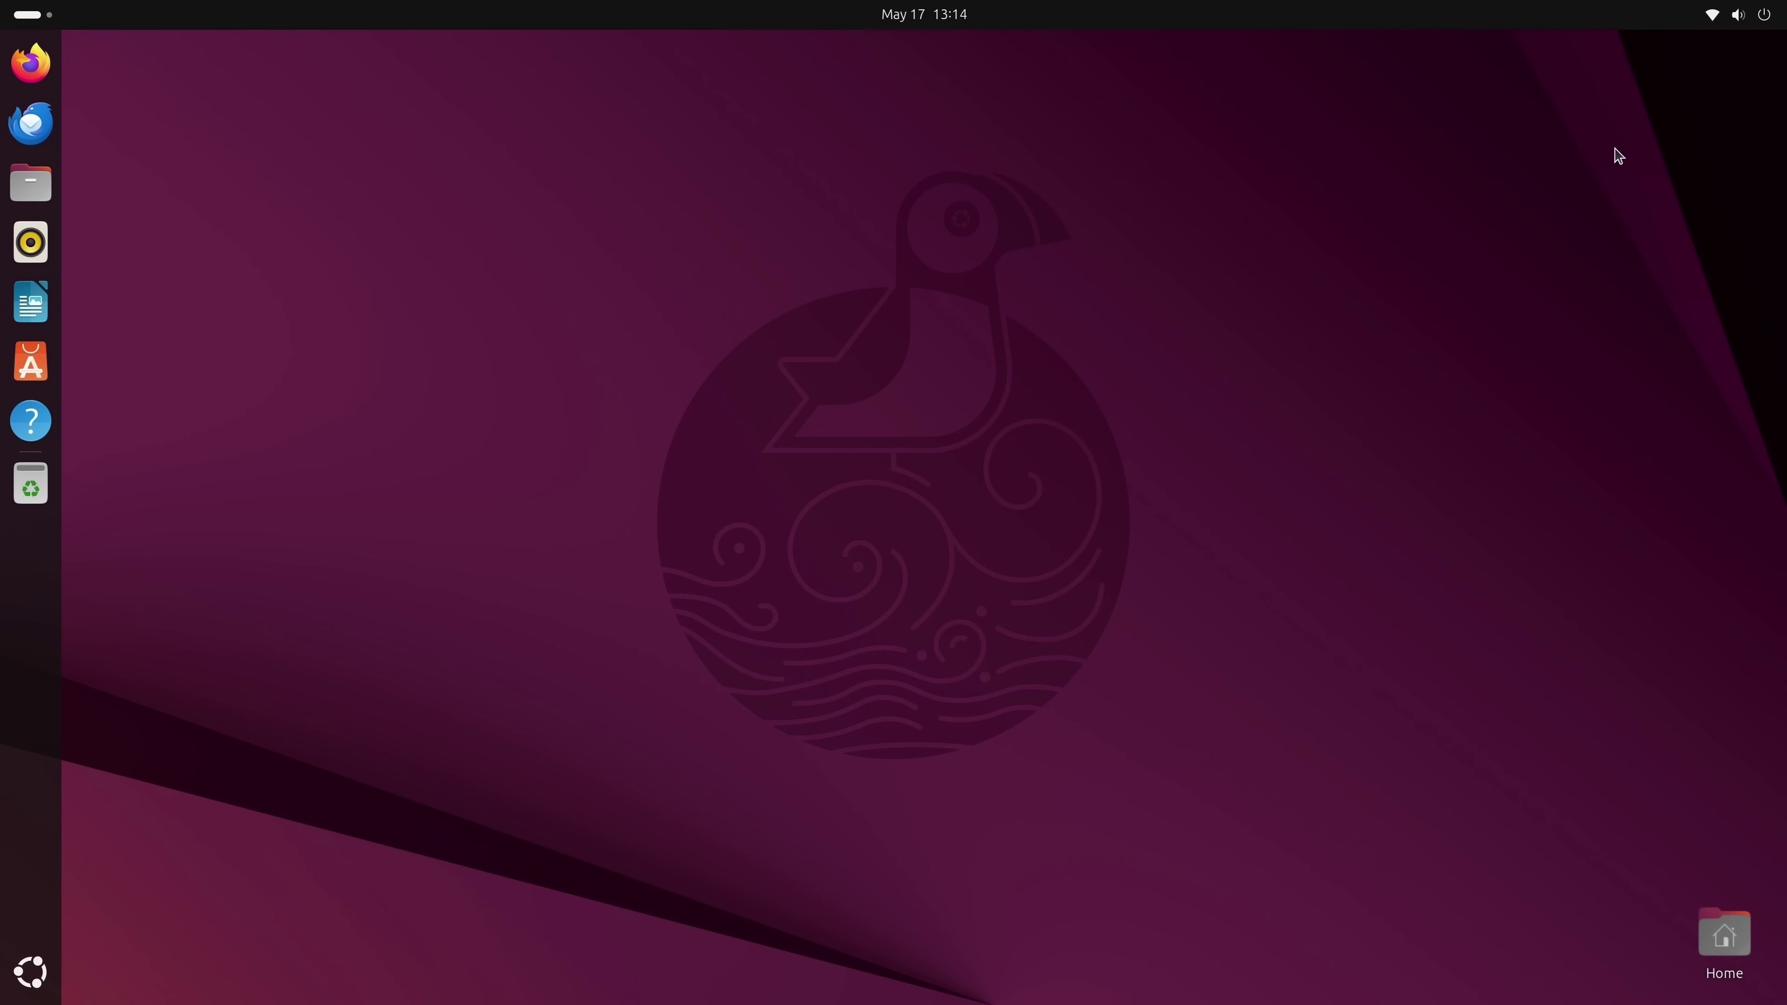
left_click(1722, 24)
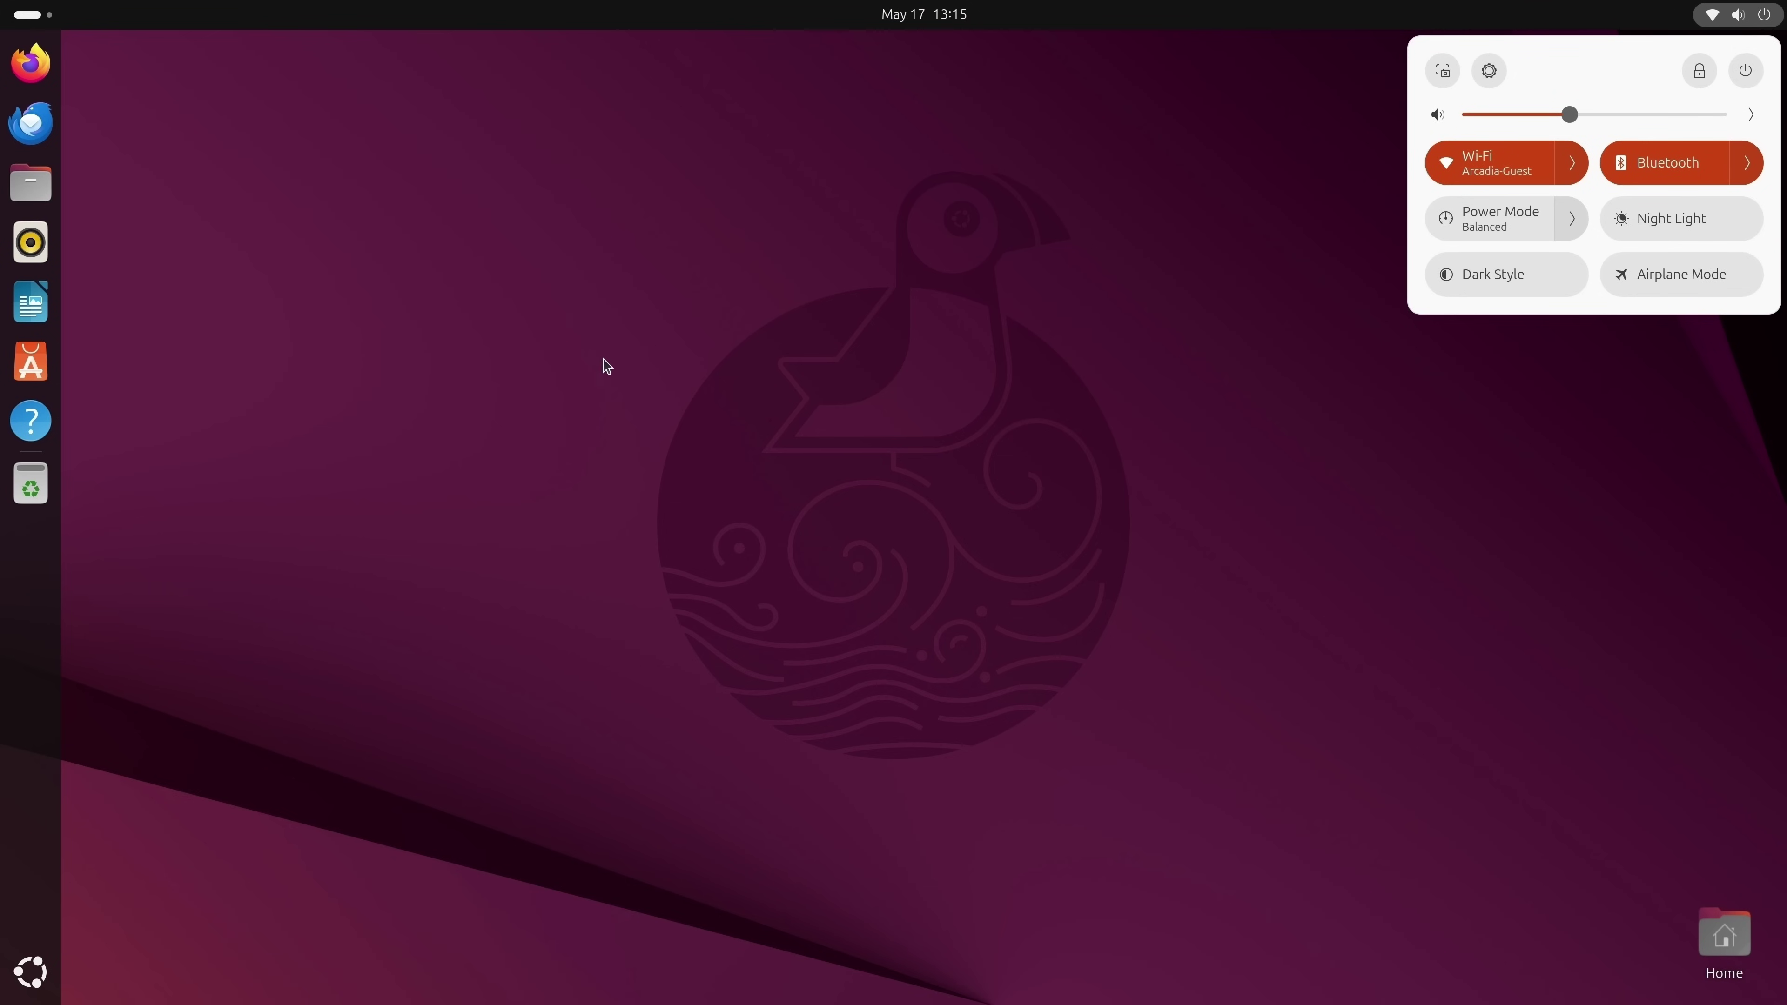
left_click(568, 378)
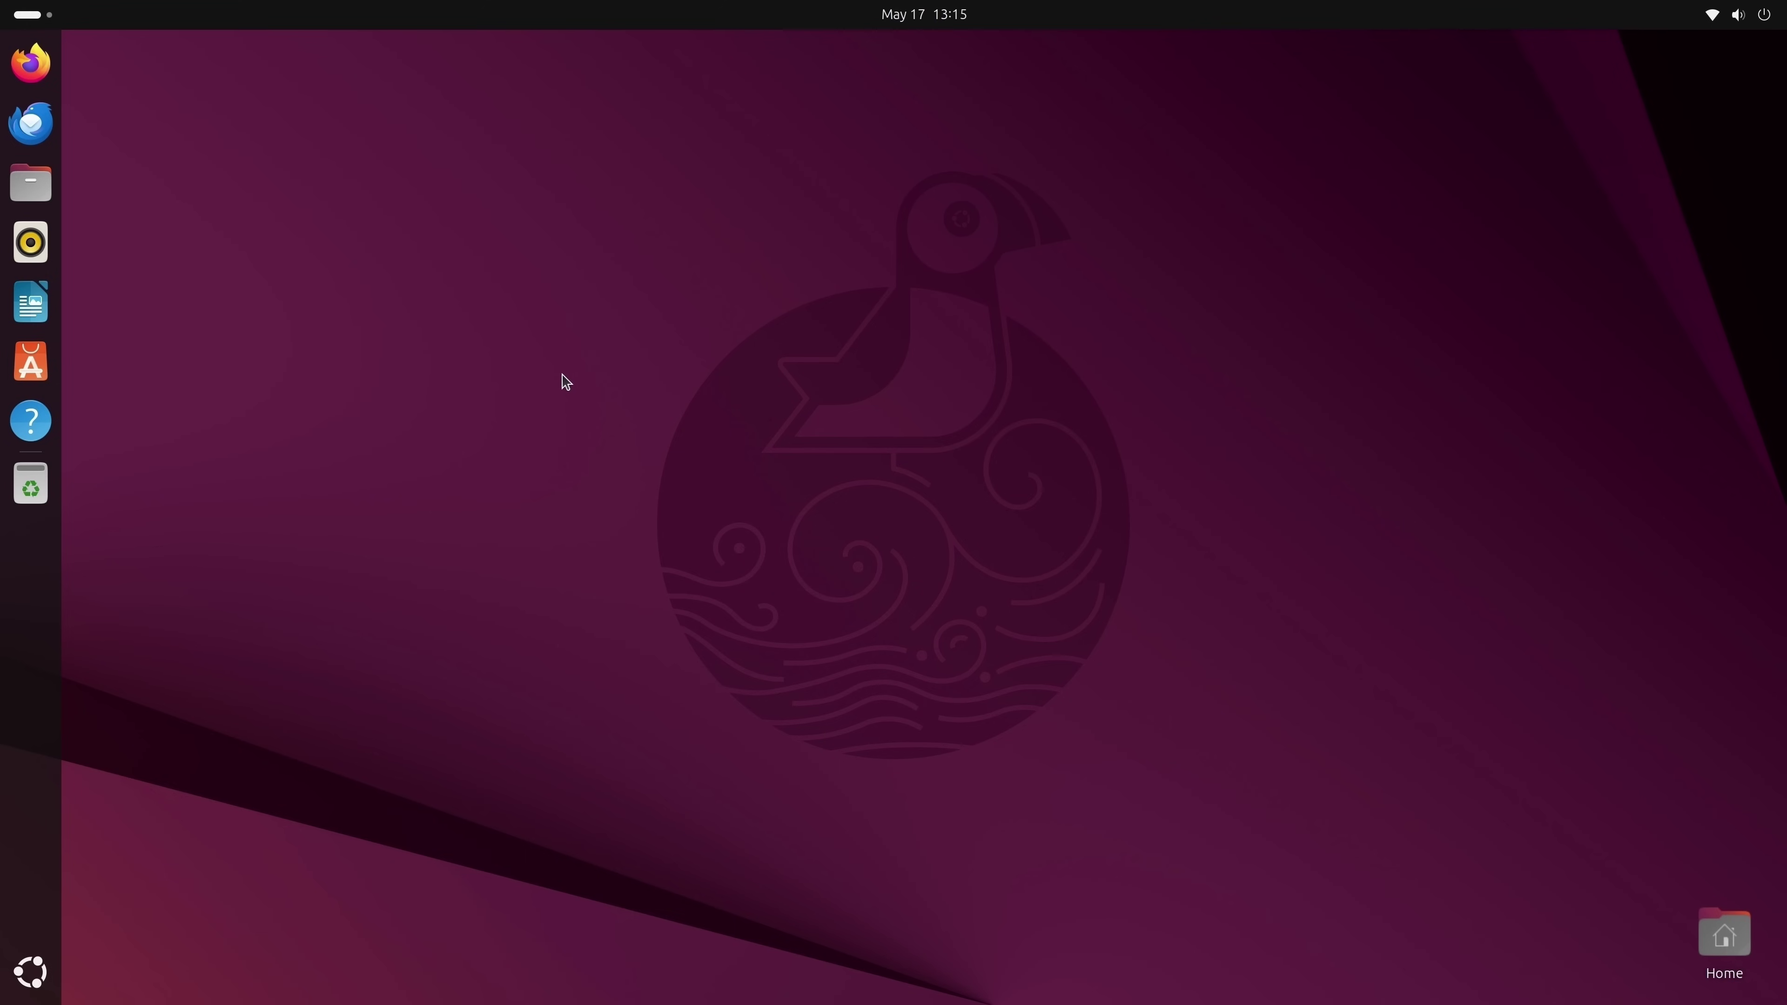
Open App Center, search for steam, and open the Steam snap's details page.
left_click(37, 371)
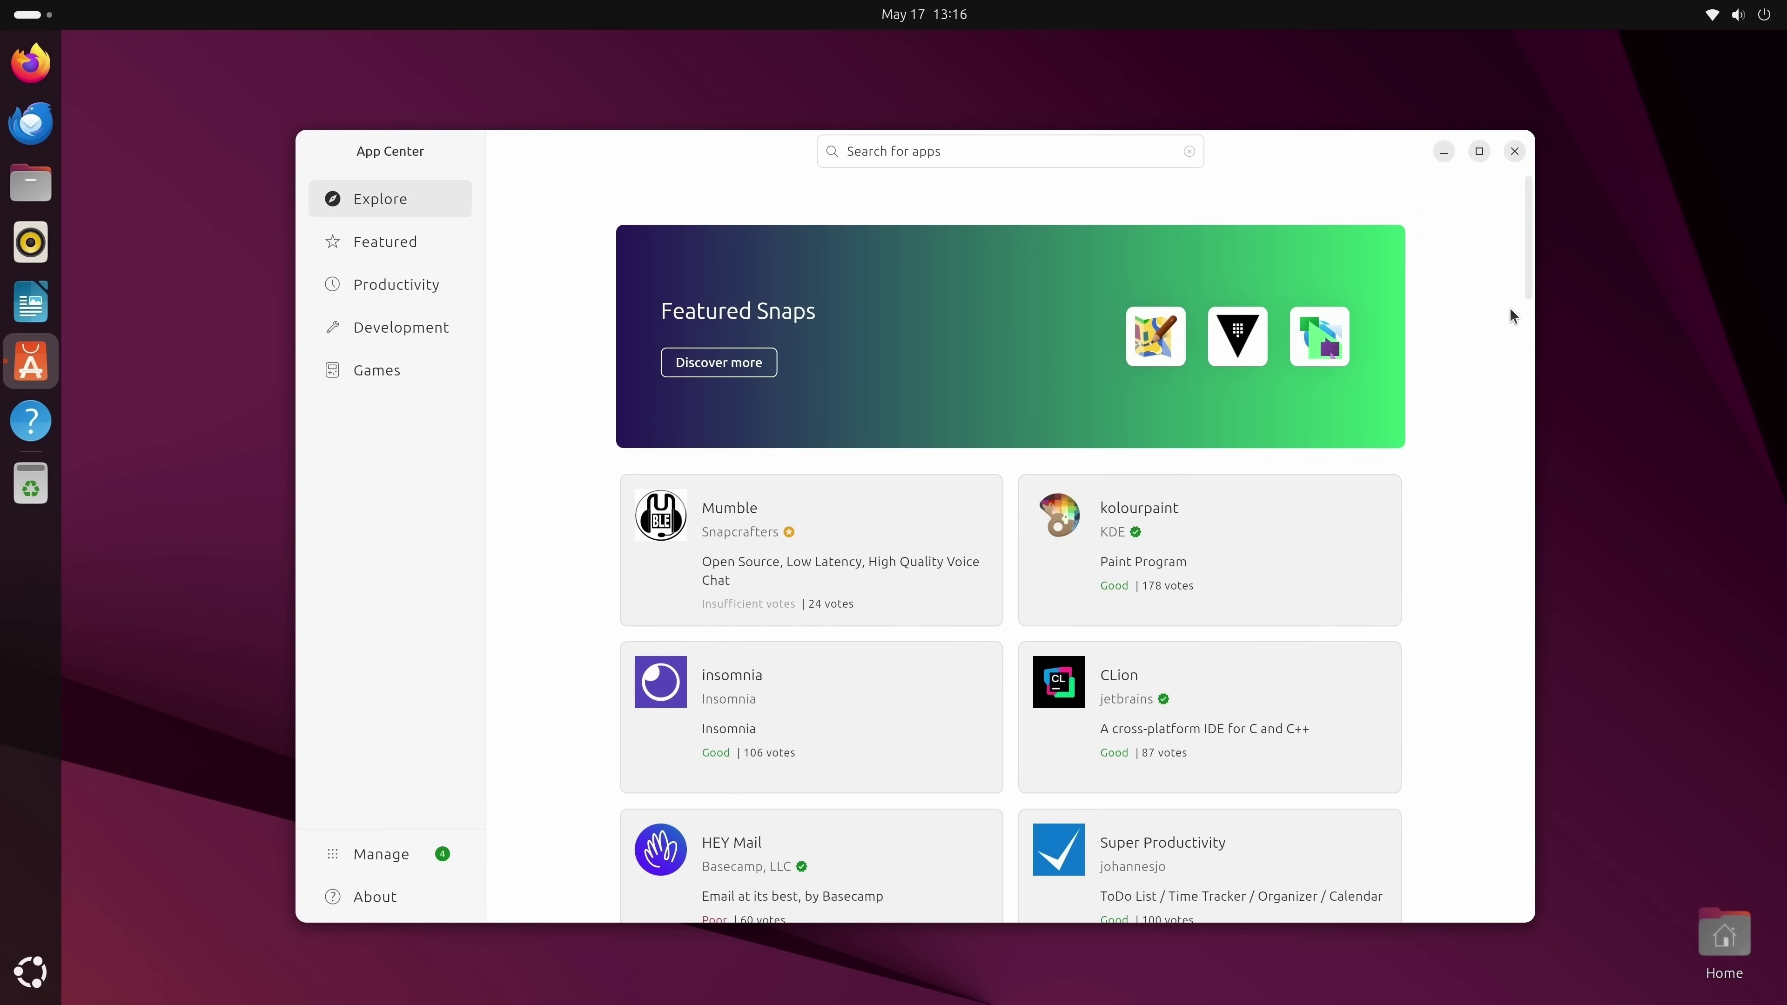
mouse_move(1528, 246)
left_mouse_down()
mouse_move(1544, 431)
mouse_move(1532, 247)
mouse_move(1504, 229)
left_mouse_up()
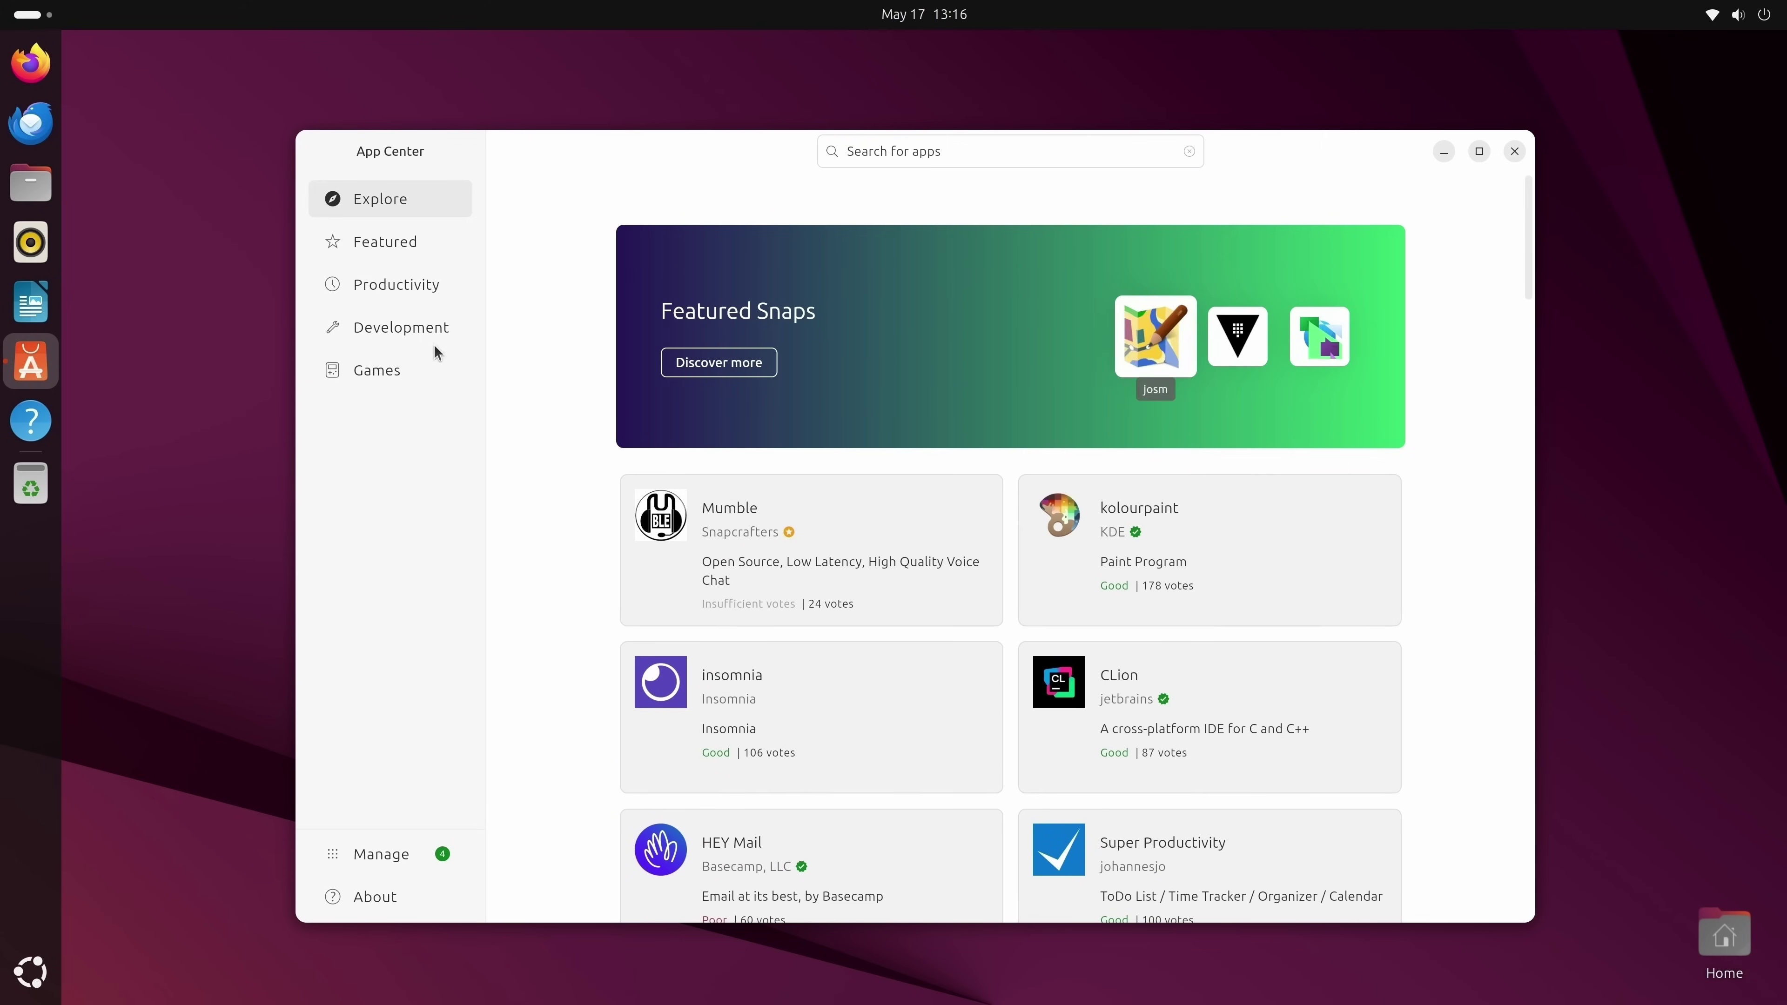
left_click(399, 379)
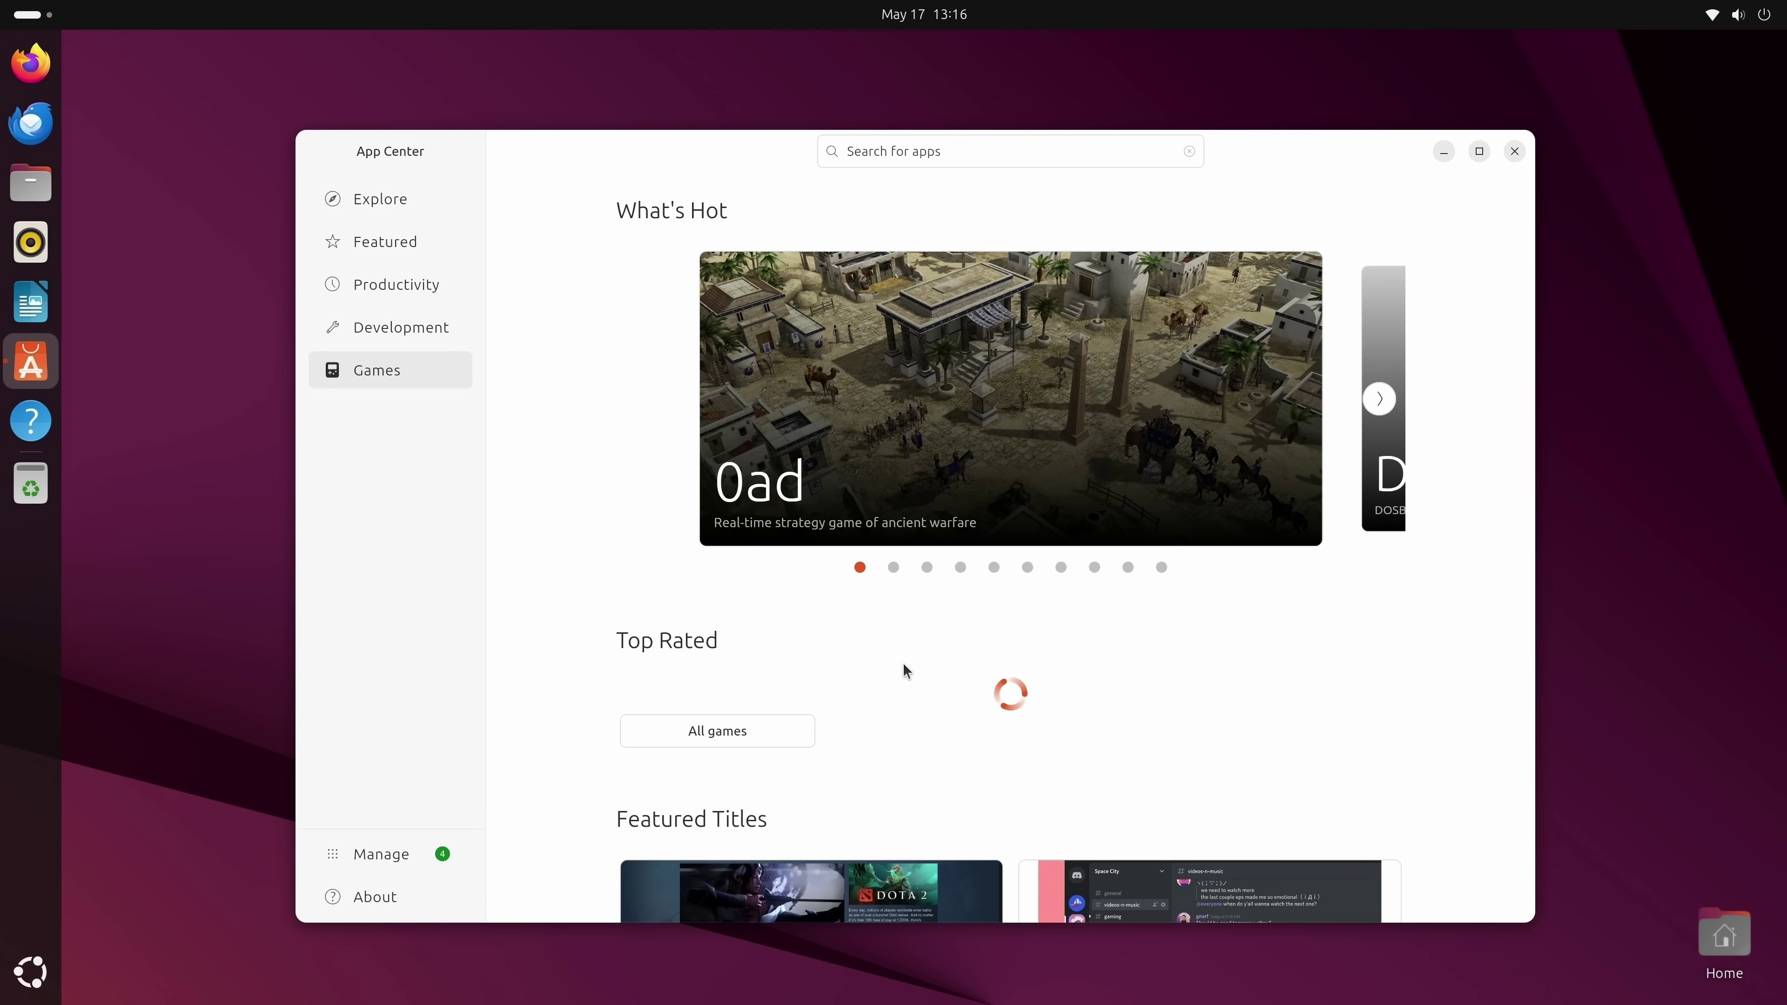
left_click(966, 157)
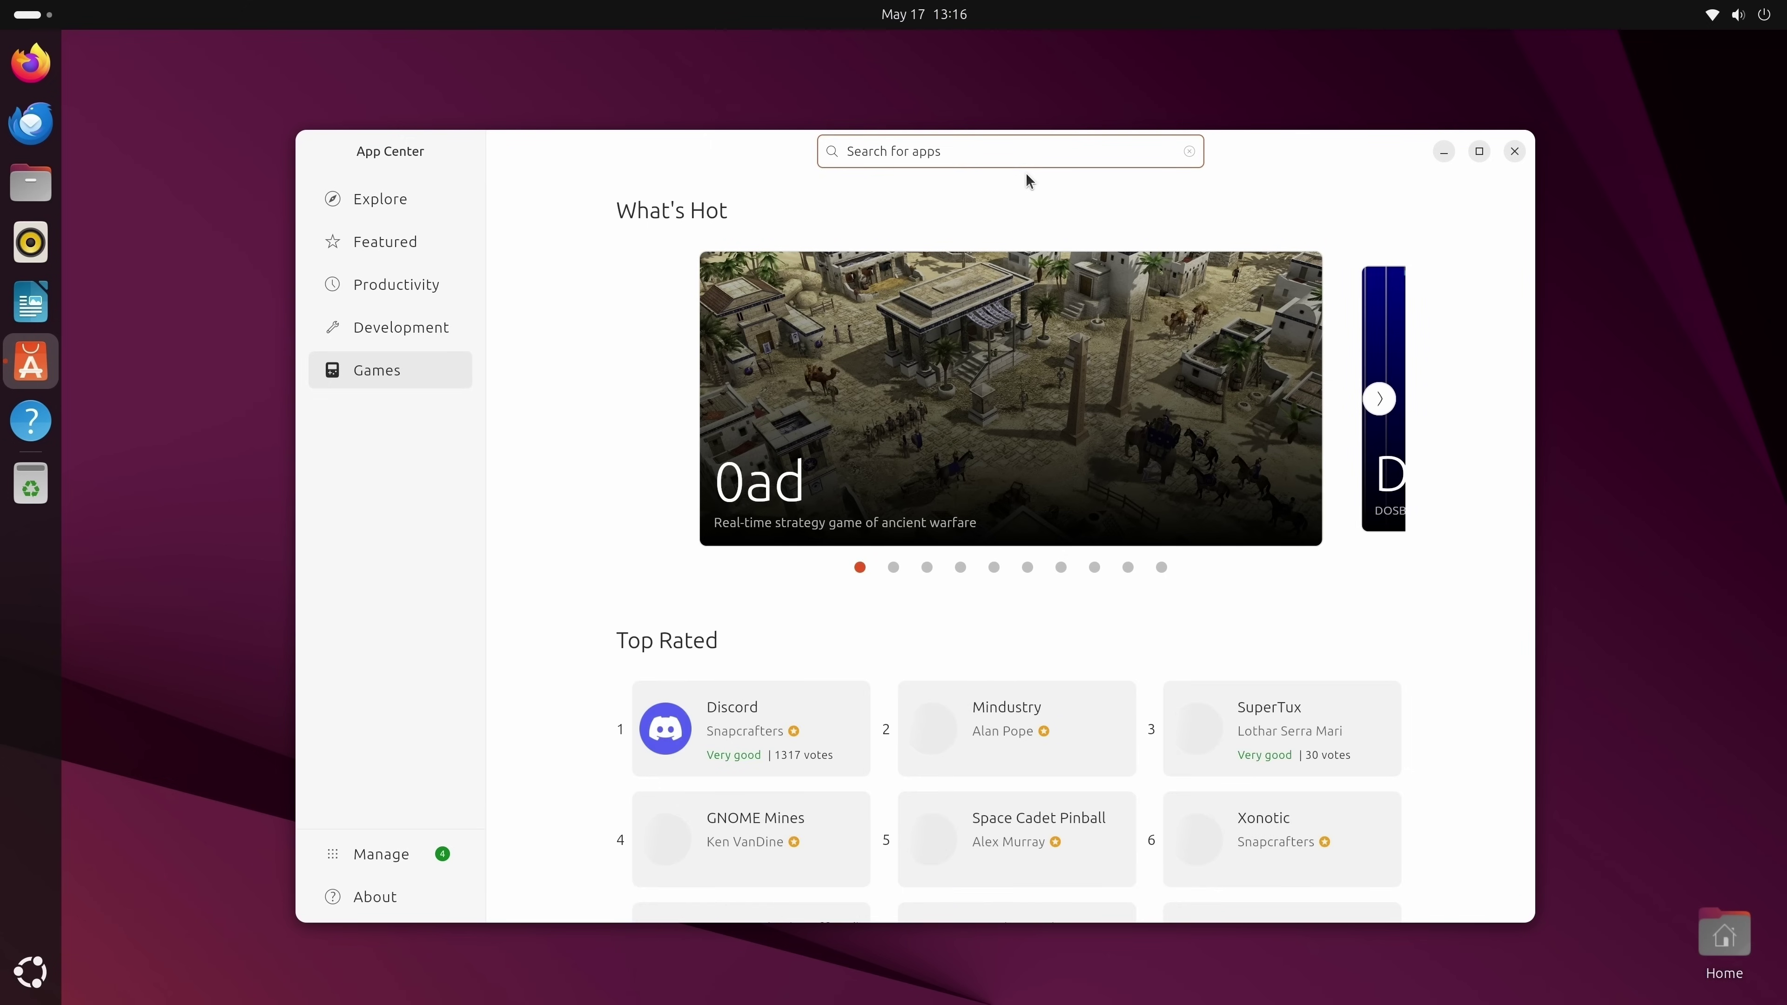
type("steam")
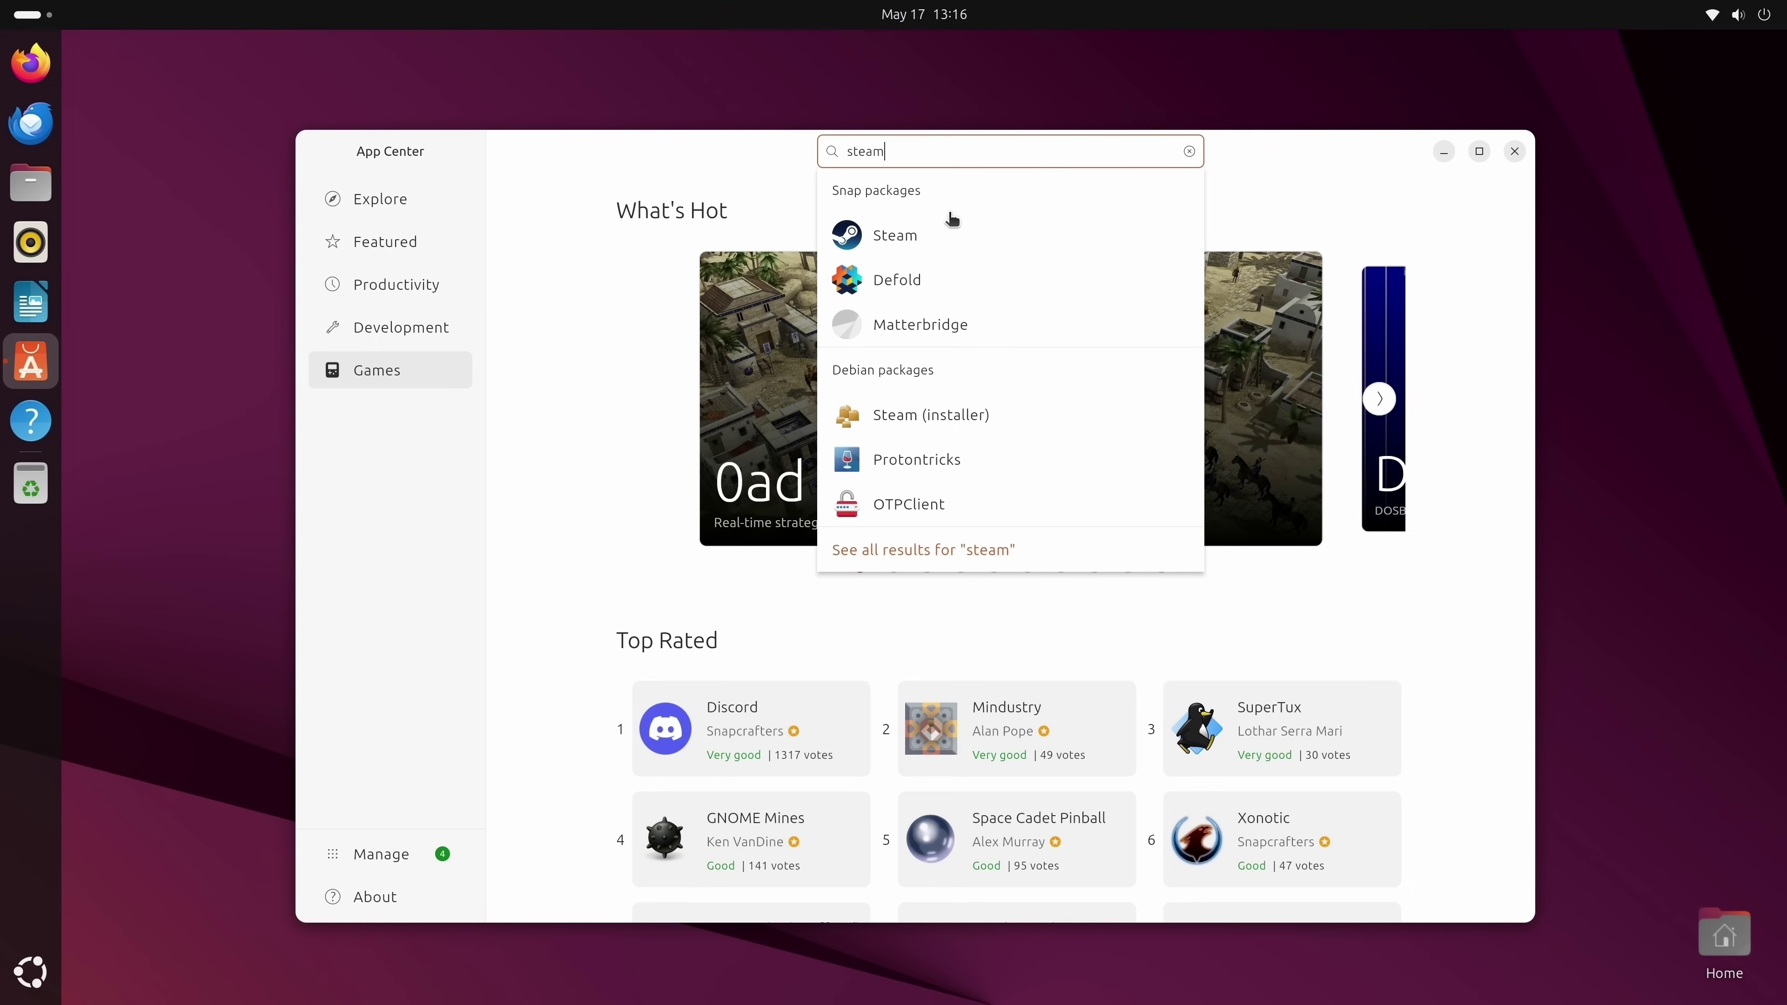
left_click(946, 232)
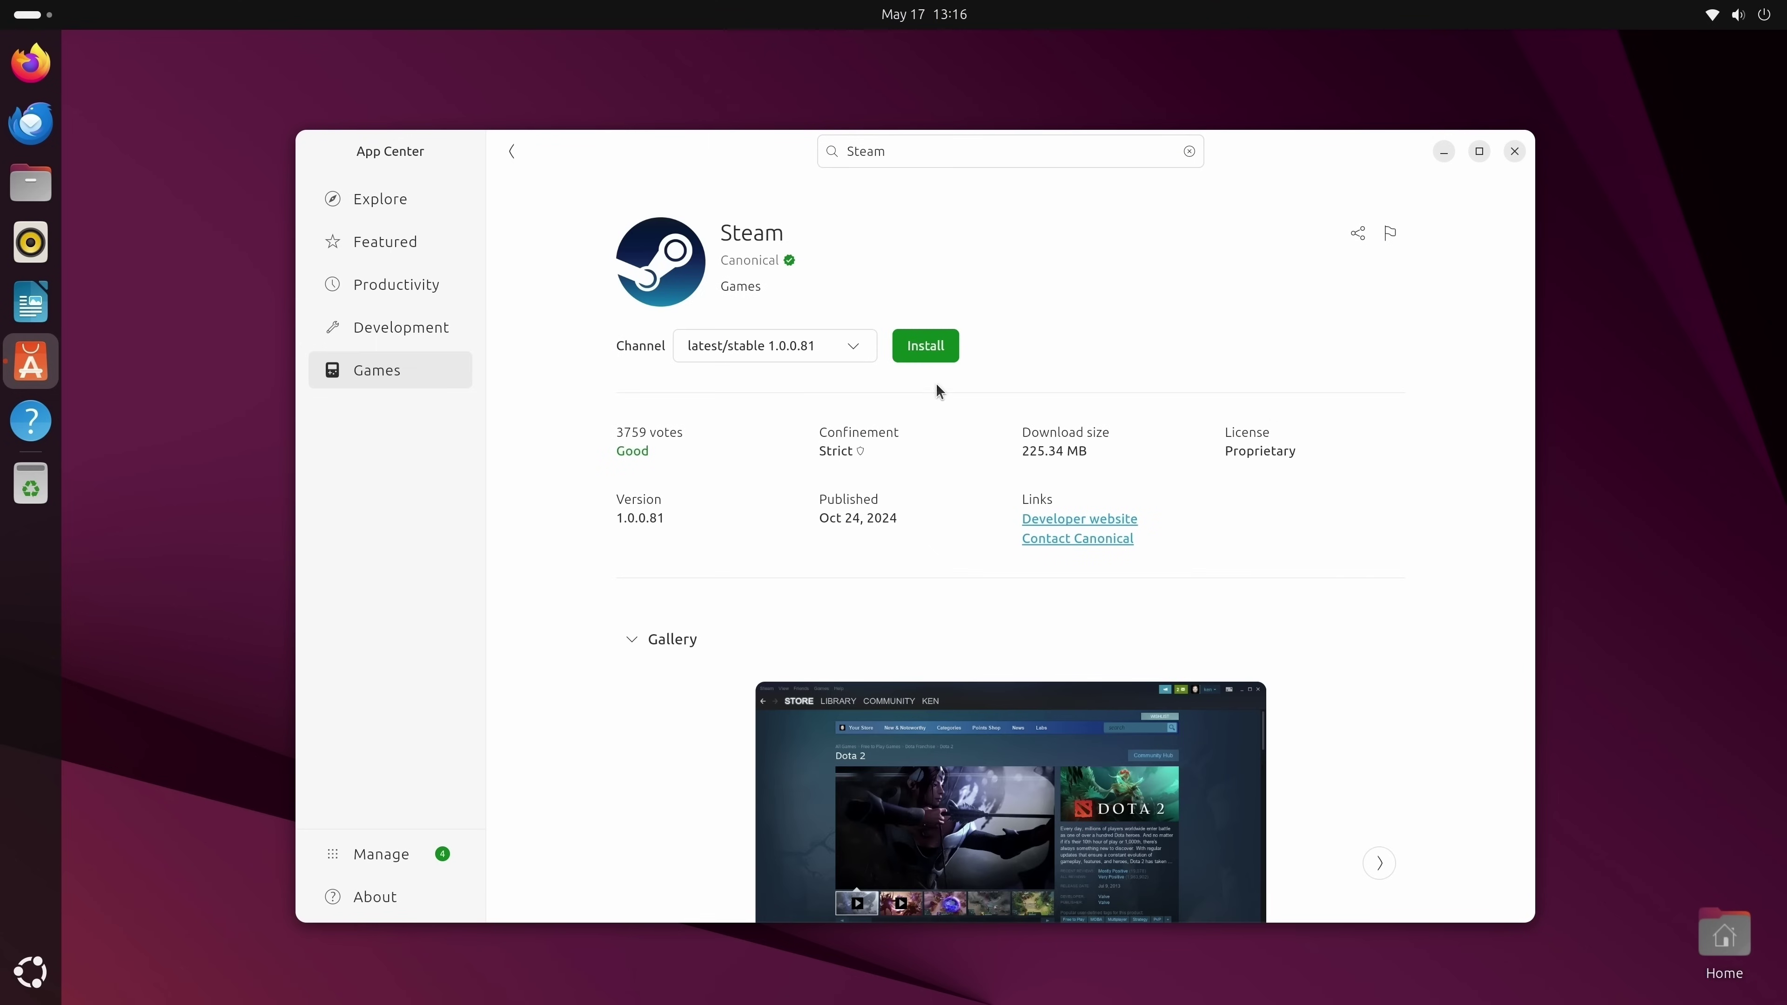
Install Steam 1.0.0.81, authorising with the account password, then close App Center.
left_click(925, 361)
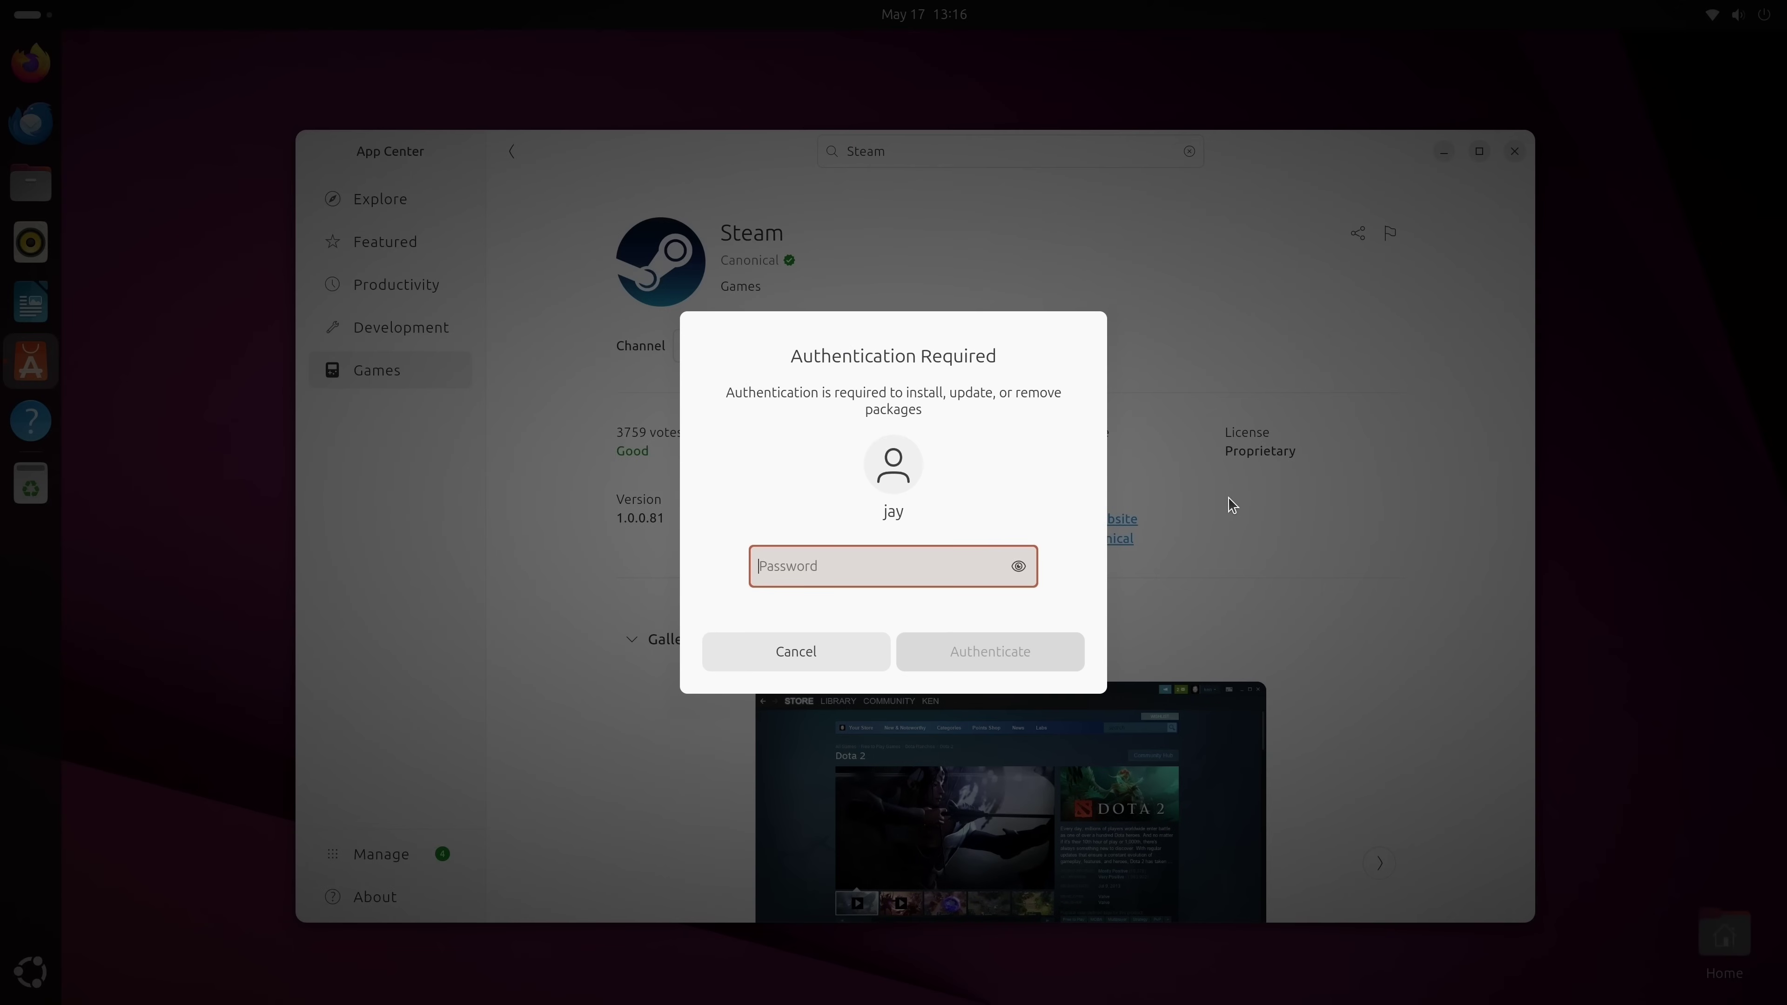
type("********")
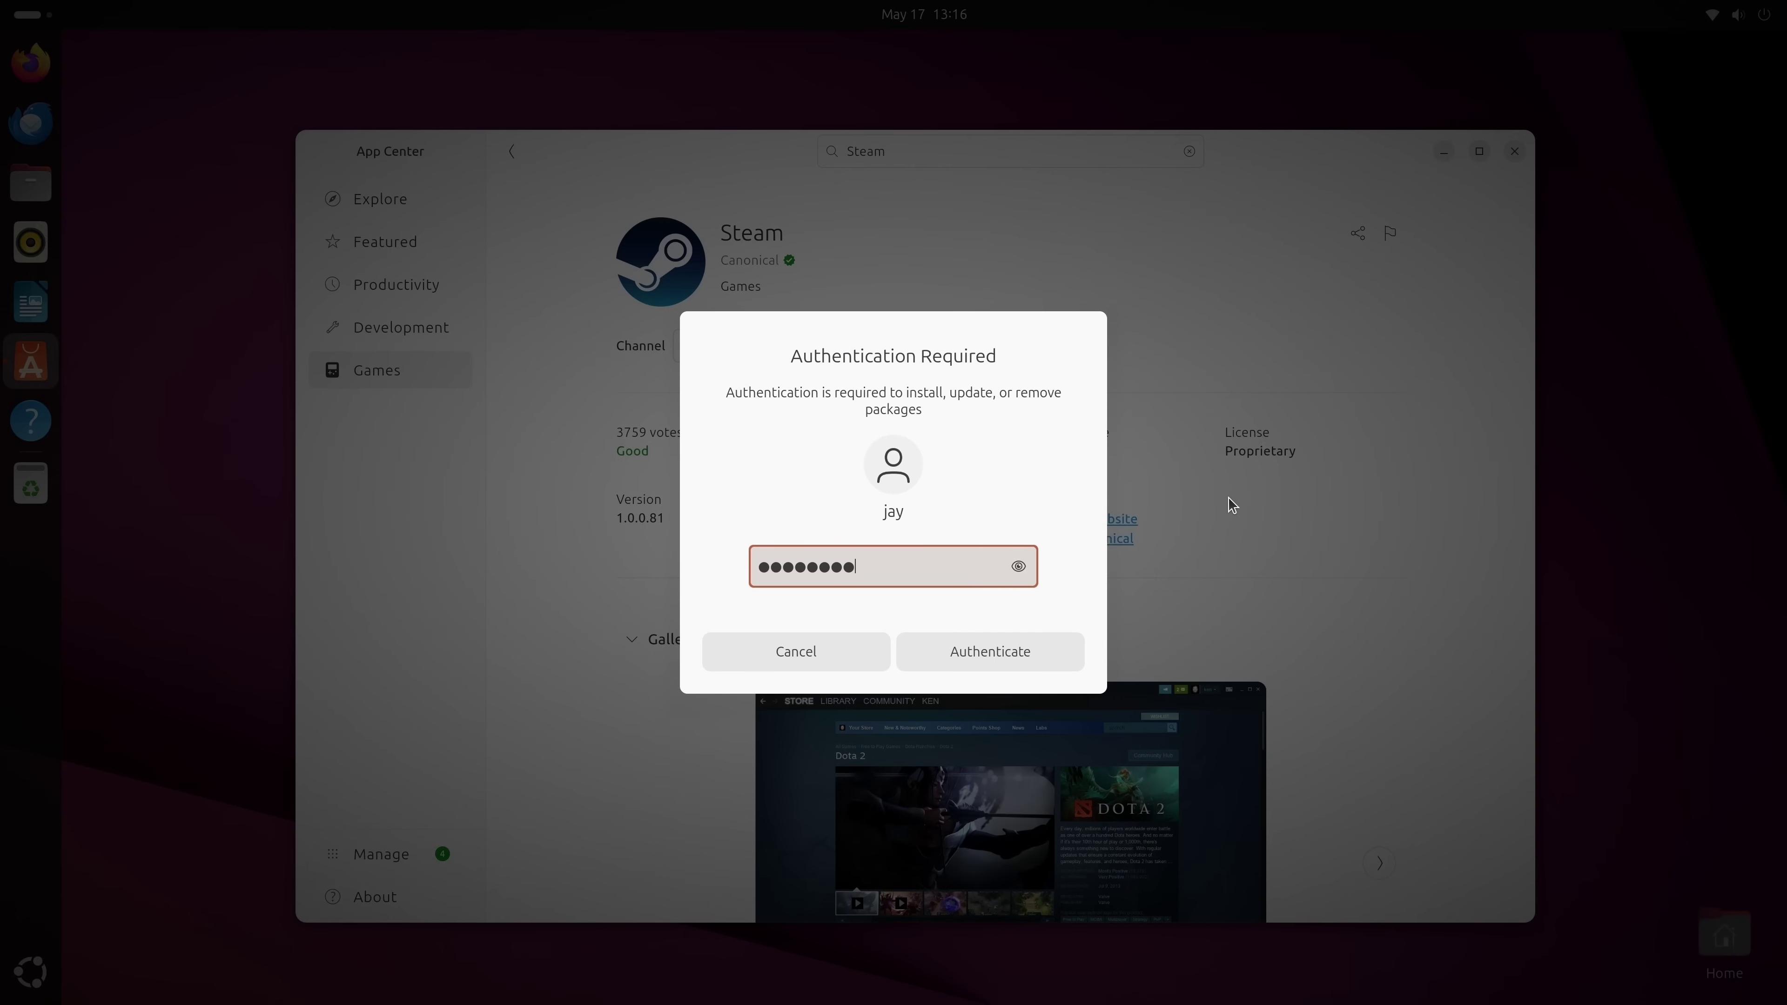
key("Return")
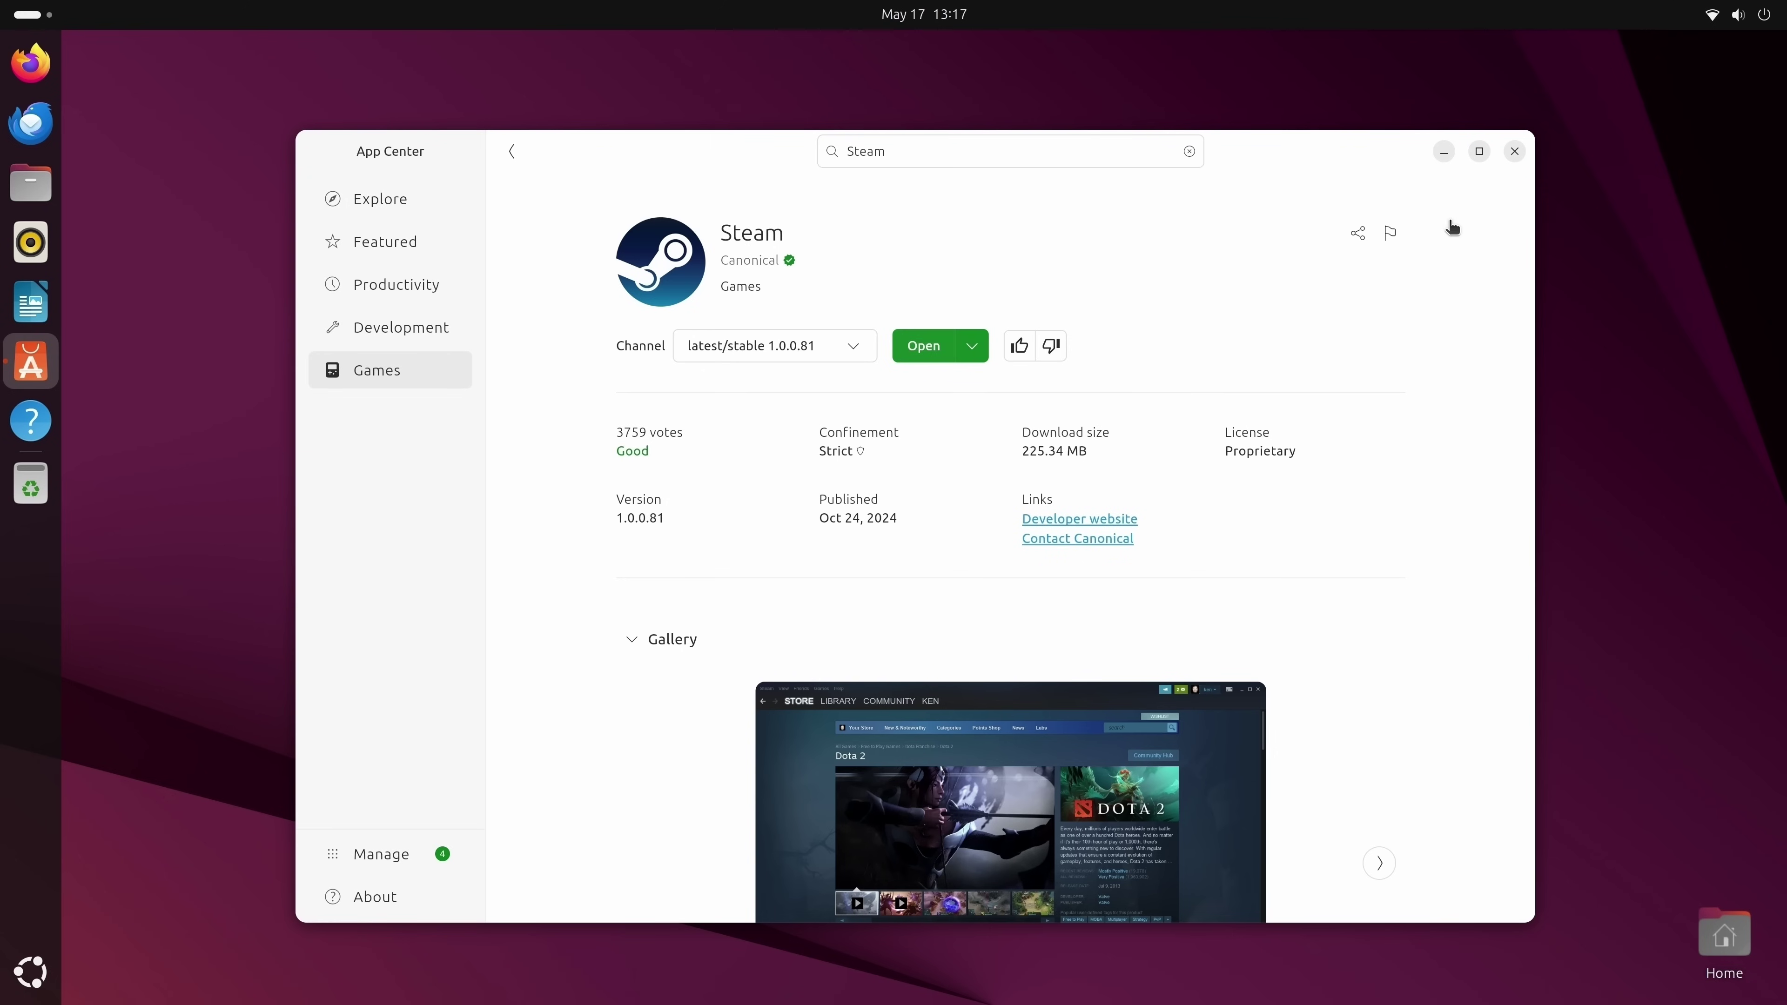
left_click(1514, 151)
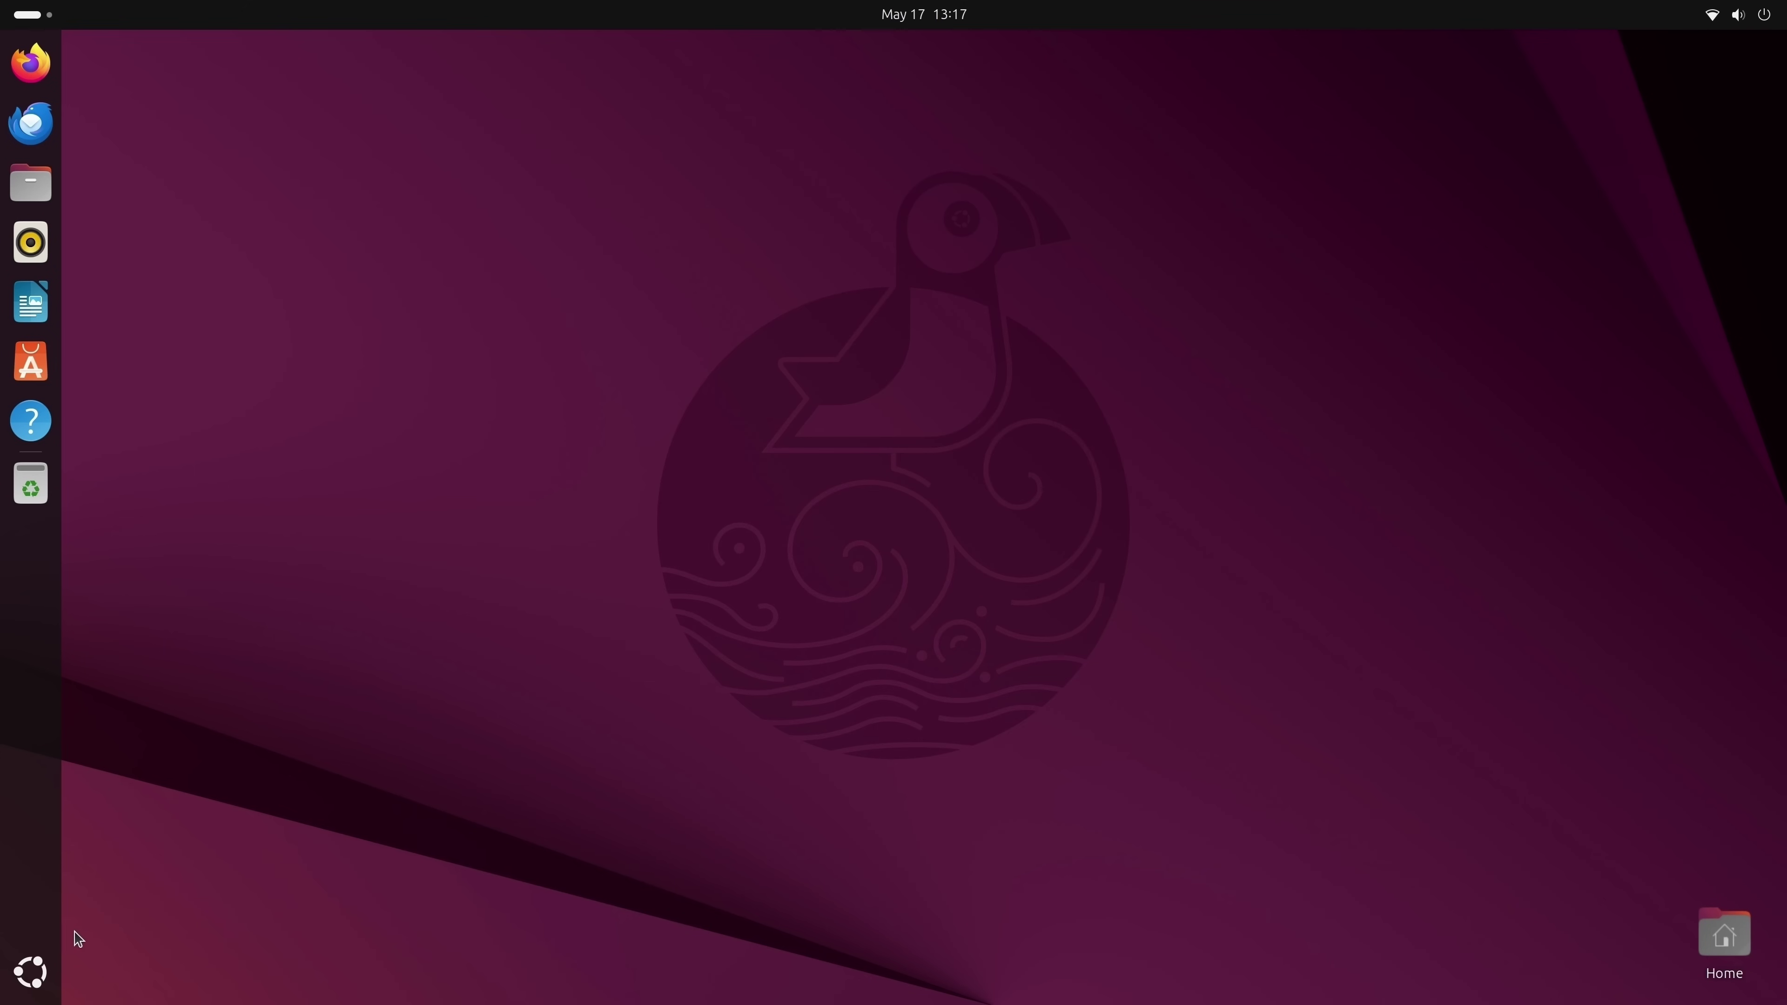
left_click(31, 975)
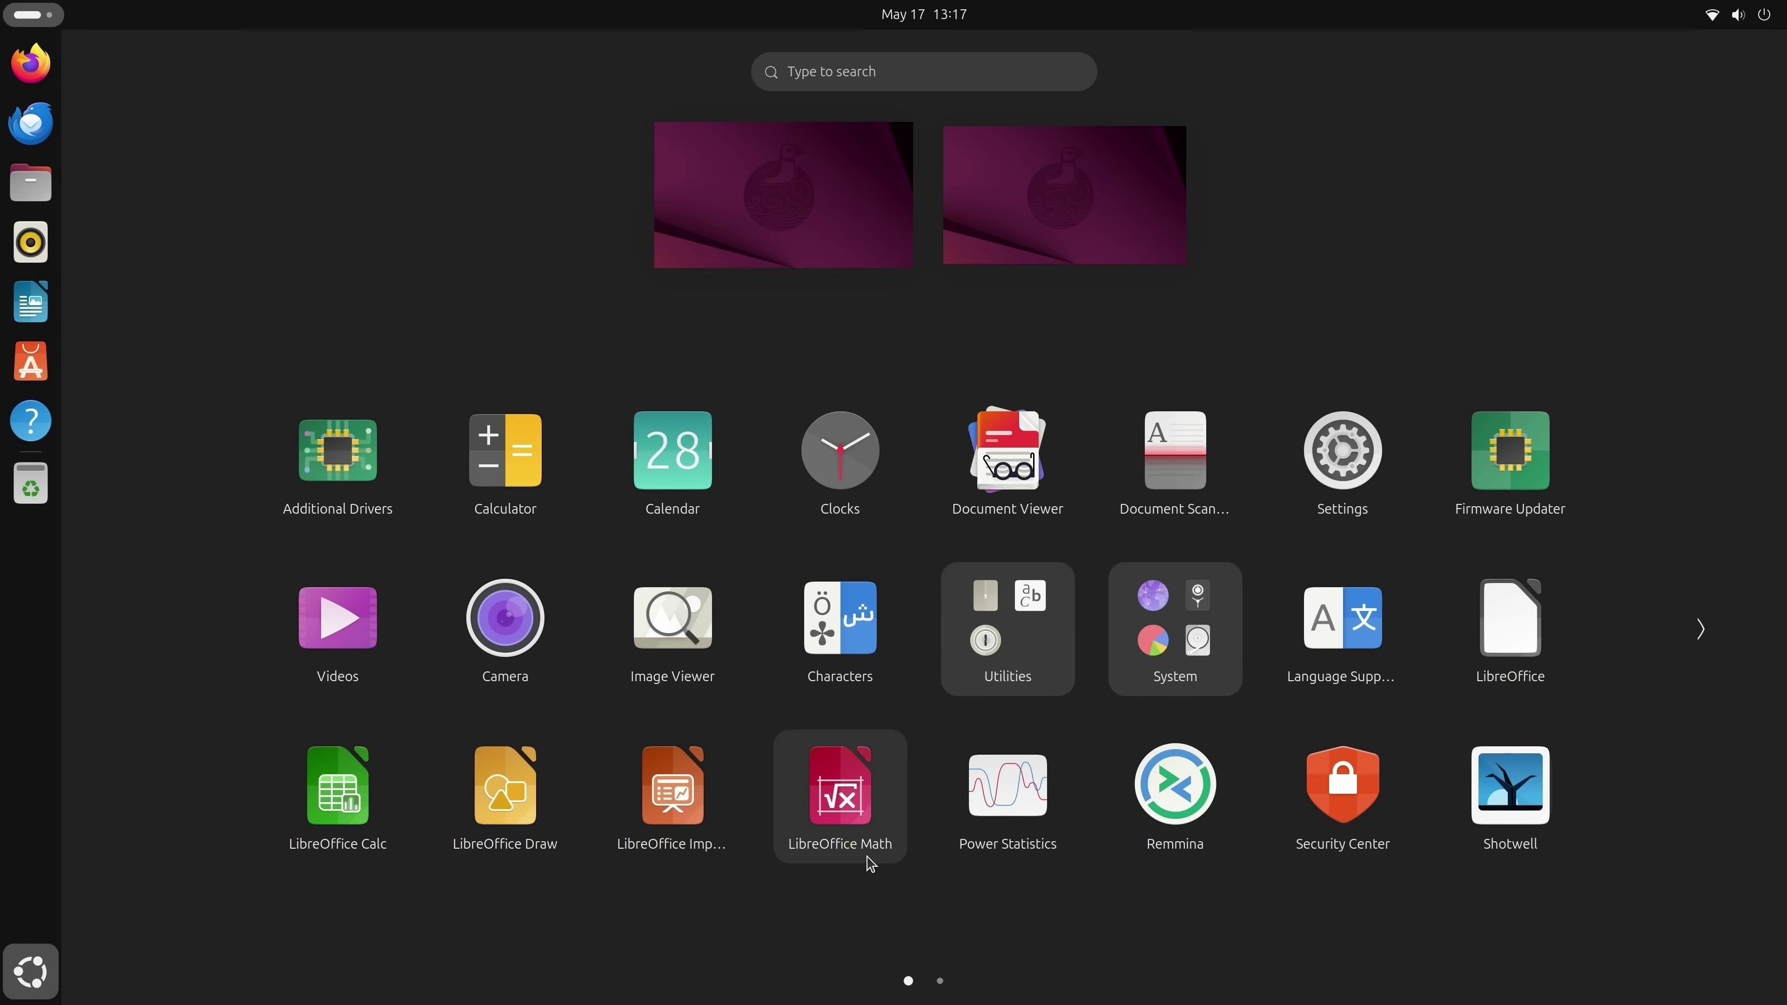
scroll(865, 860, "down", 1)
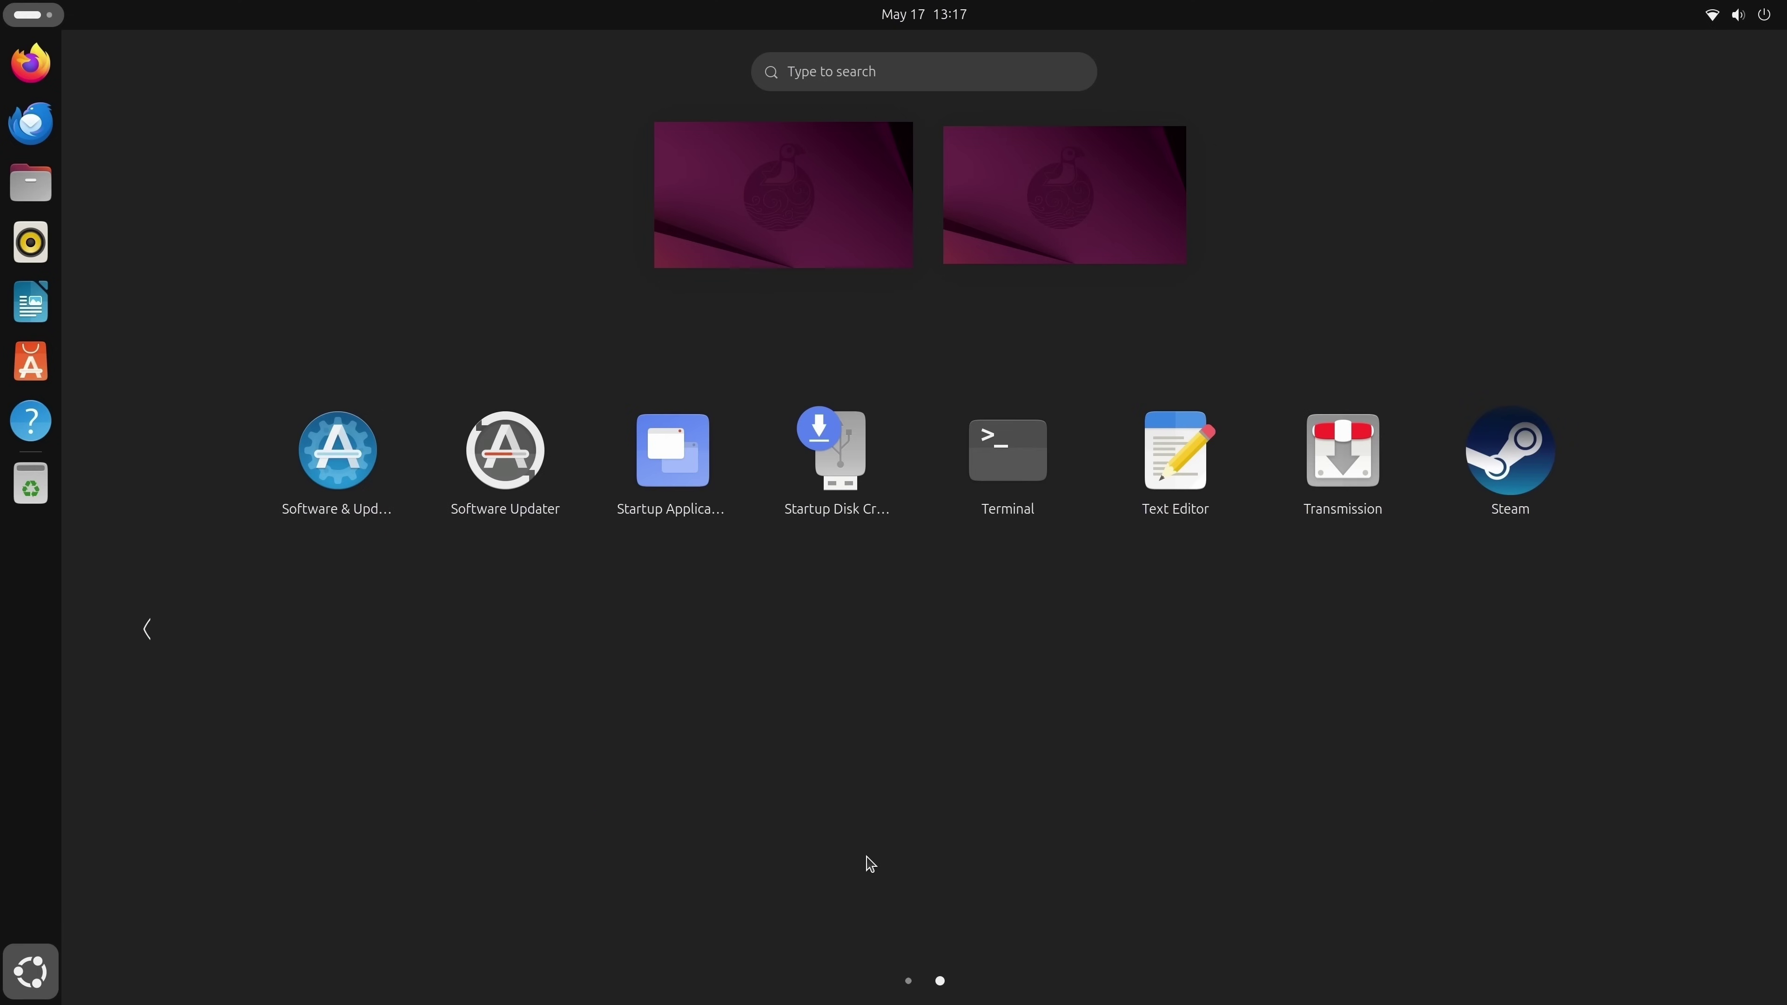
left_click(1517, 472)
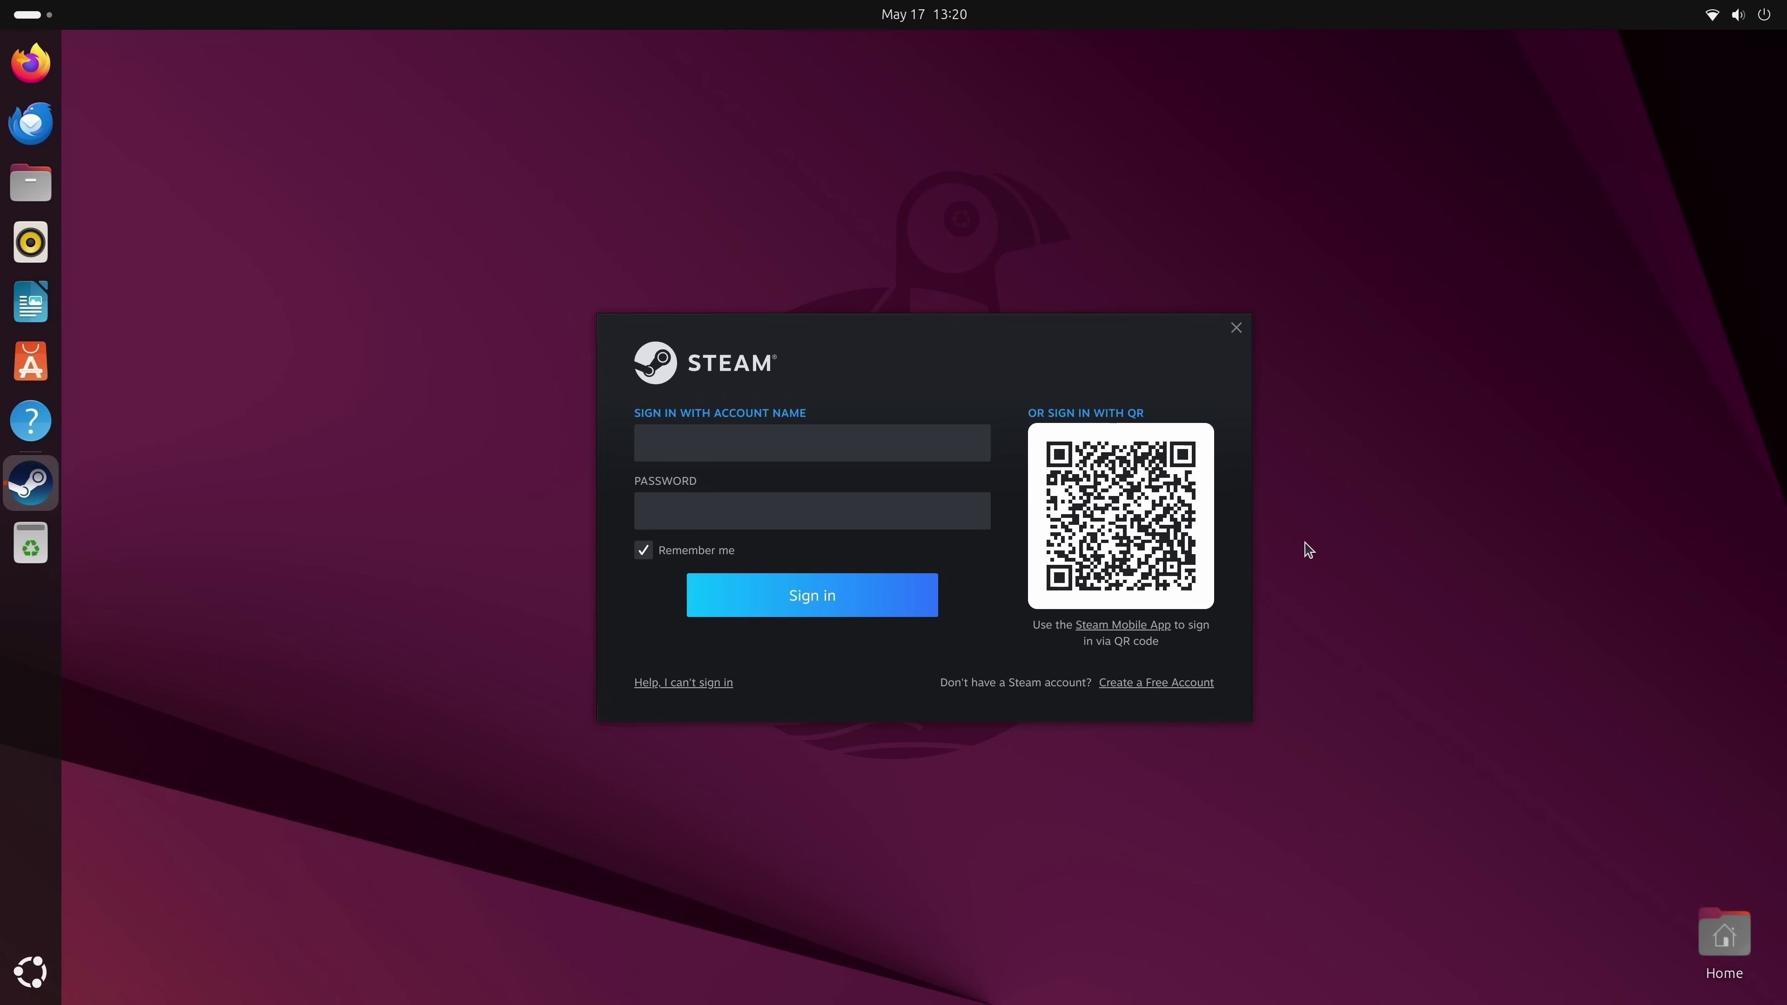
left_click(1237, 328)
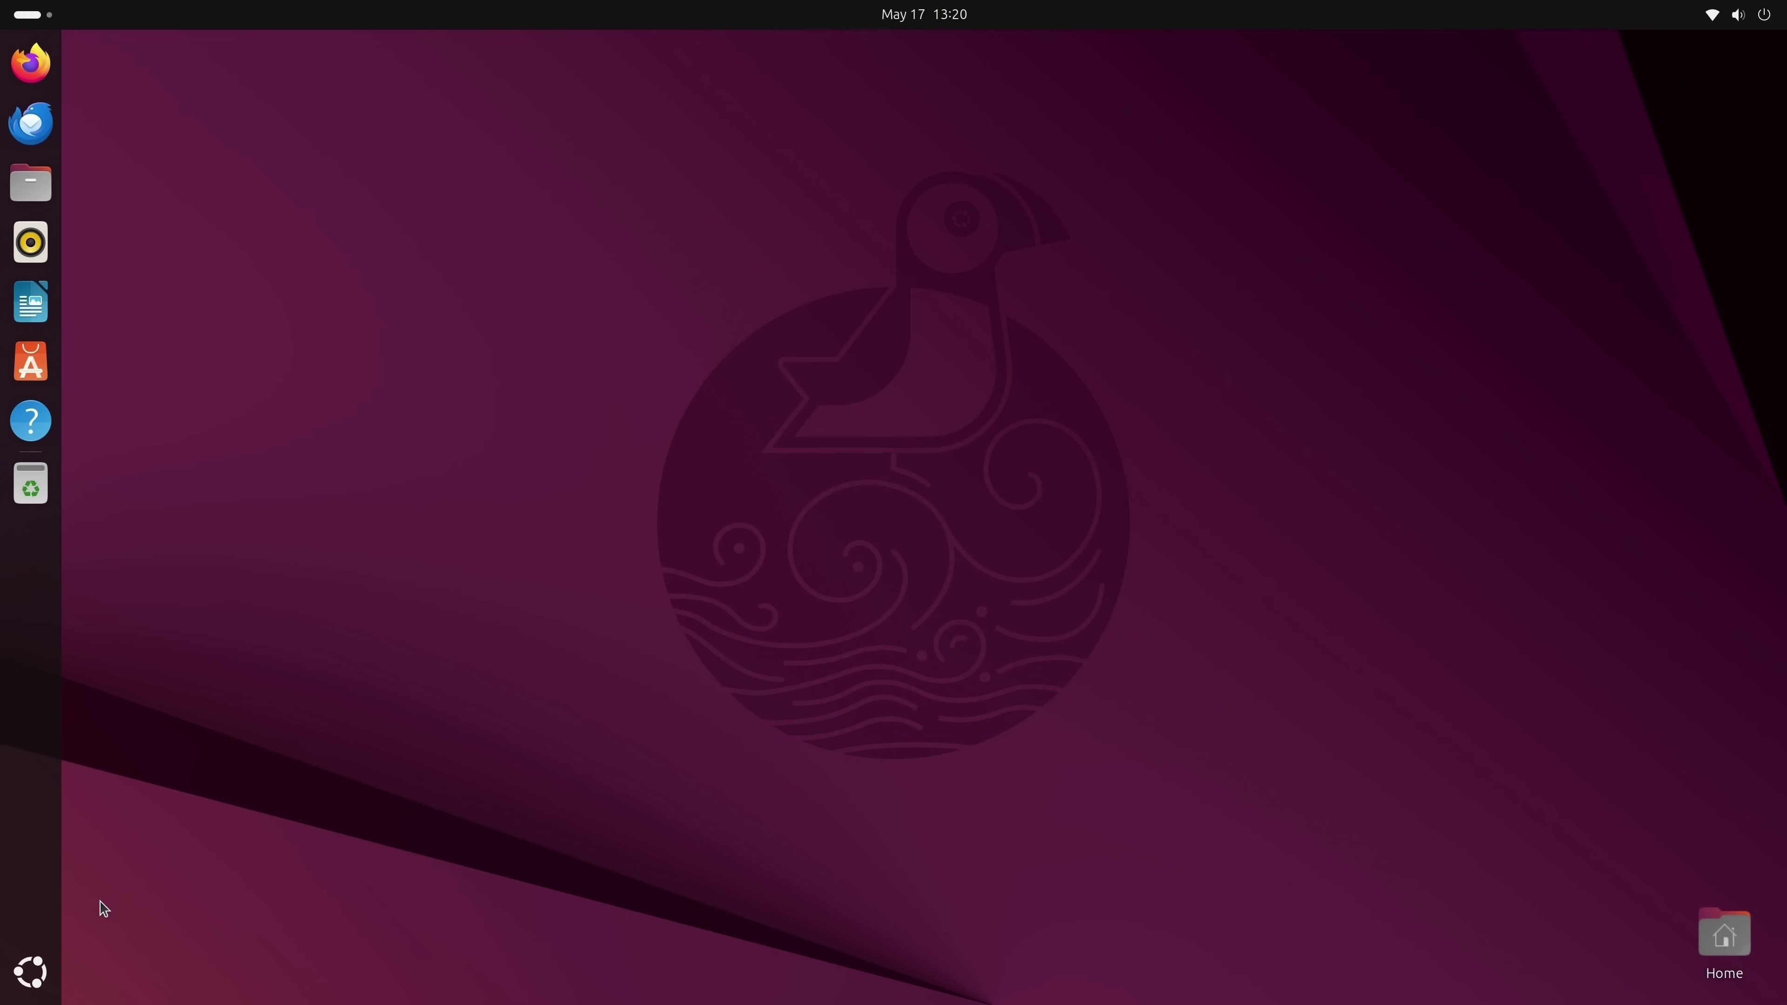
Launch Additional Drivers from the app grid to see that no proprietary drivers are available.
left_click(45, 971)
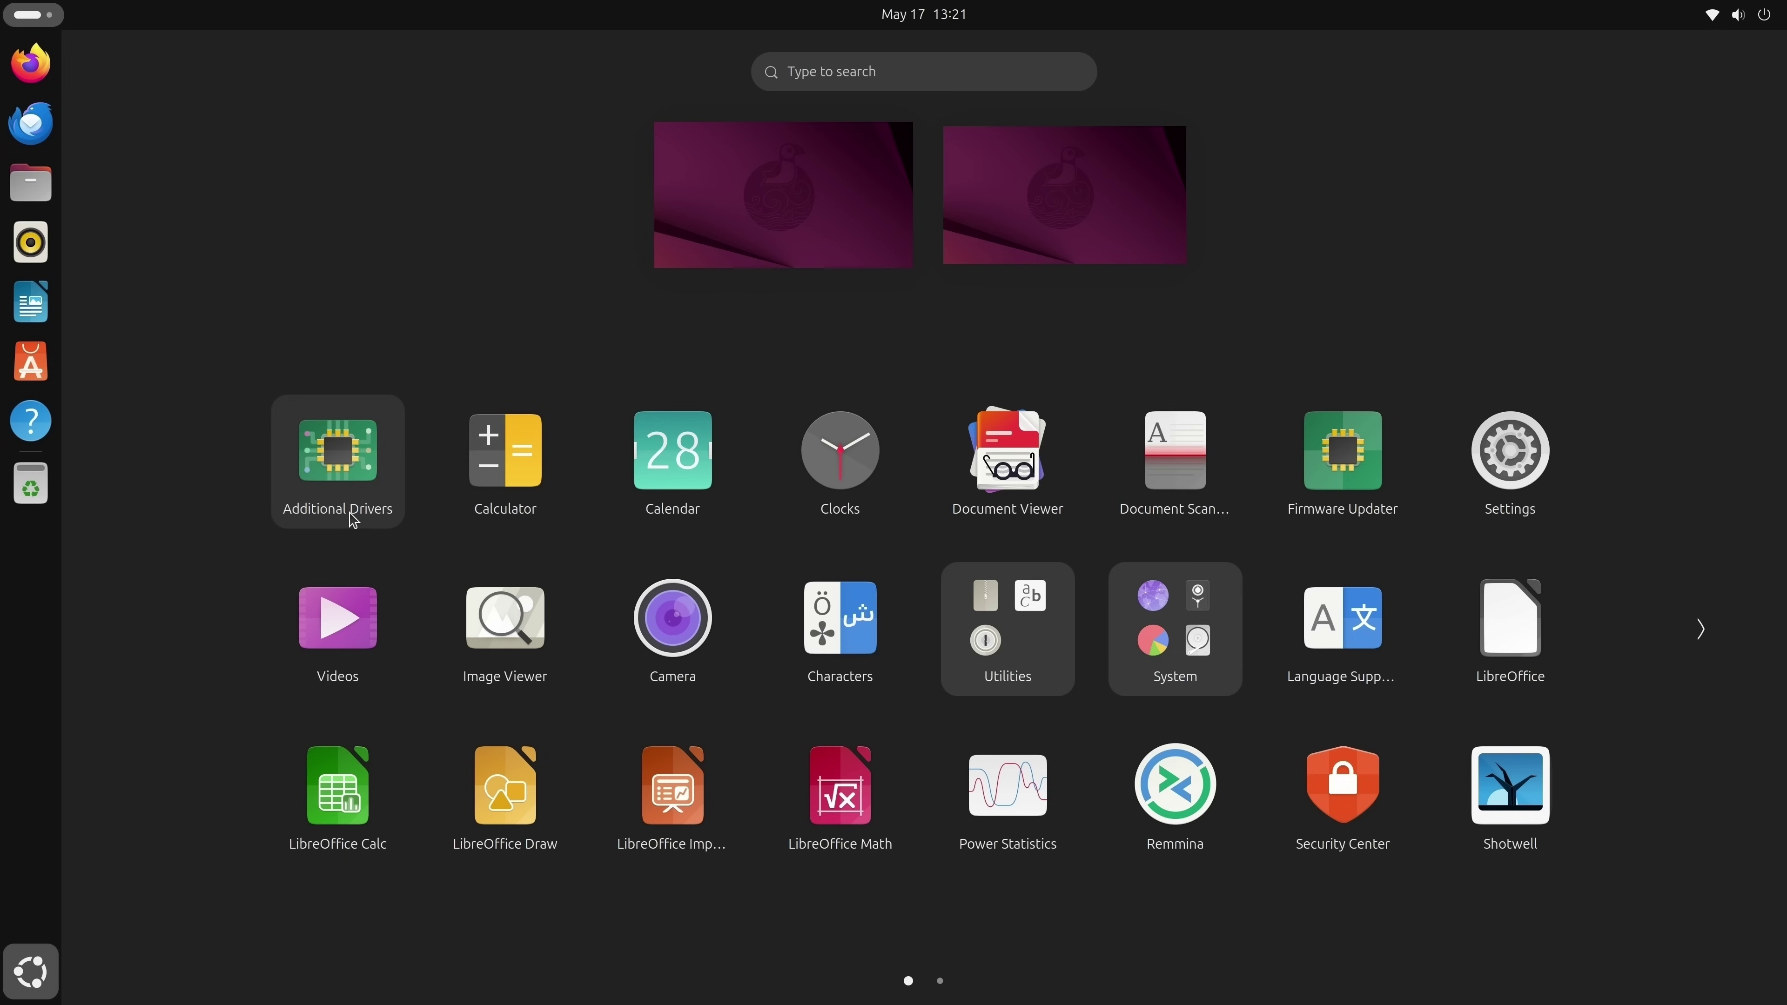
left_click(351, 518)
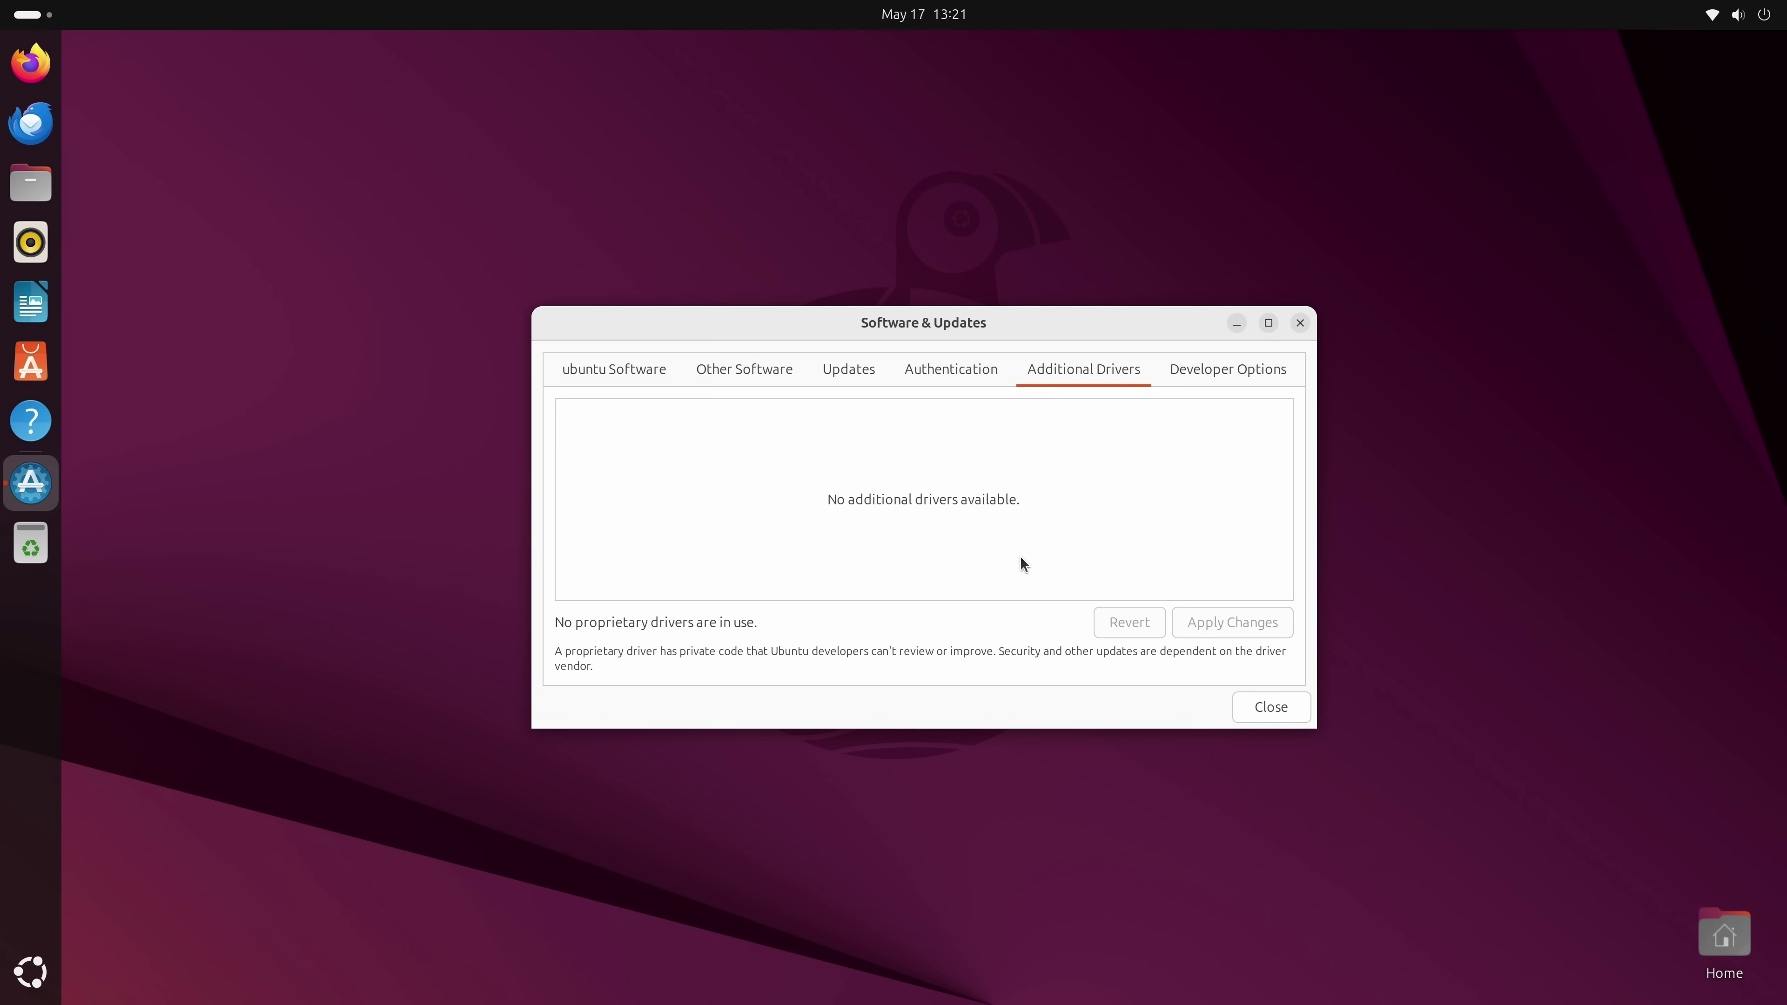
left_click(1301, 324)
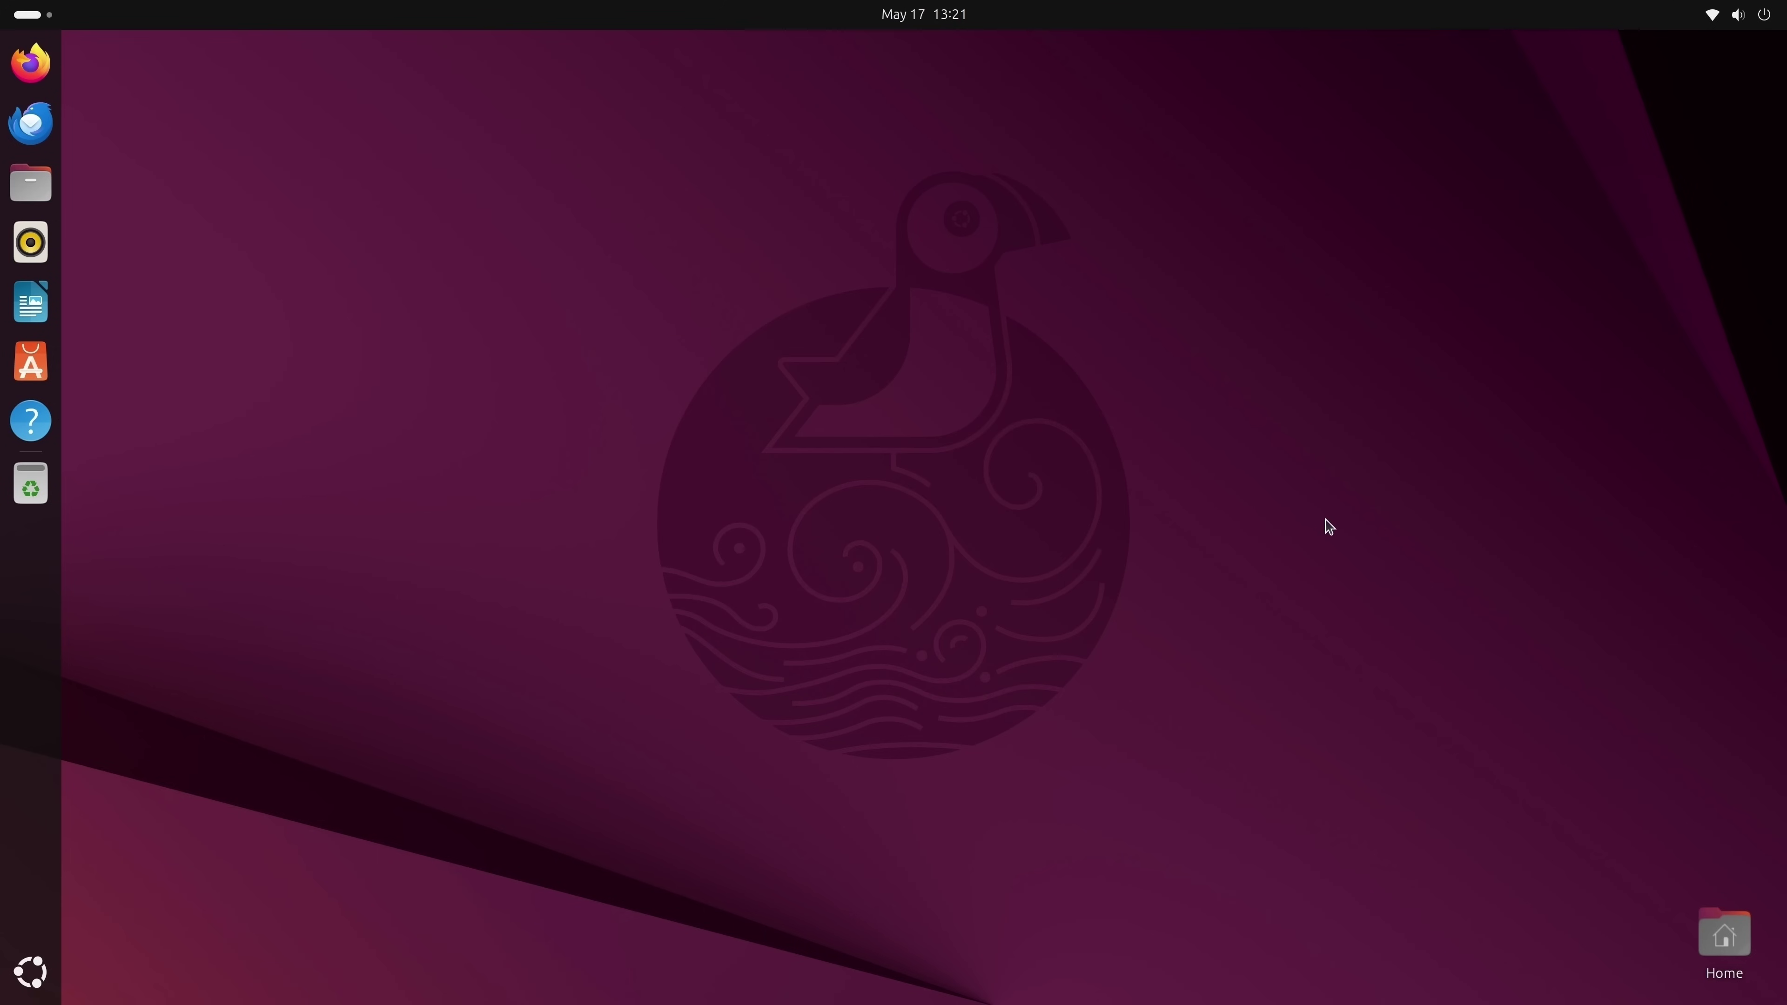